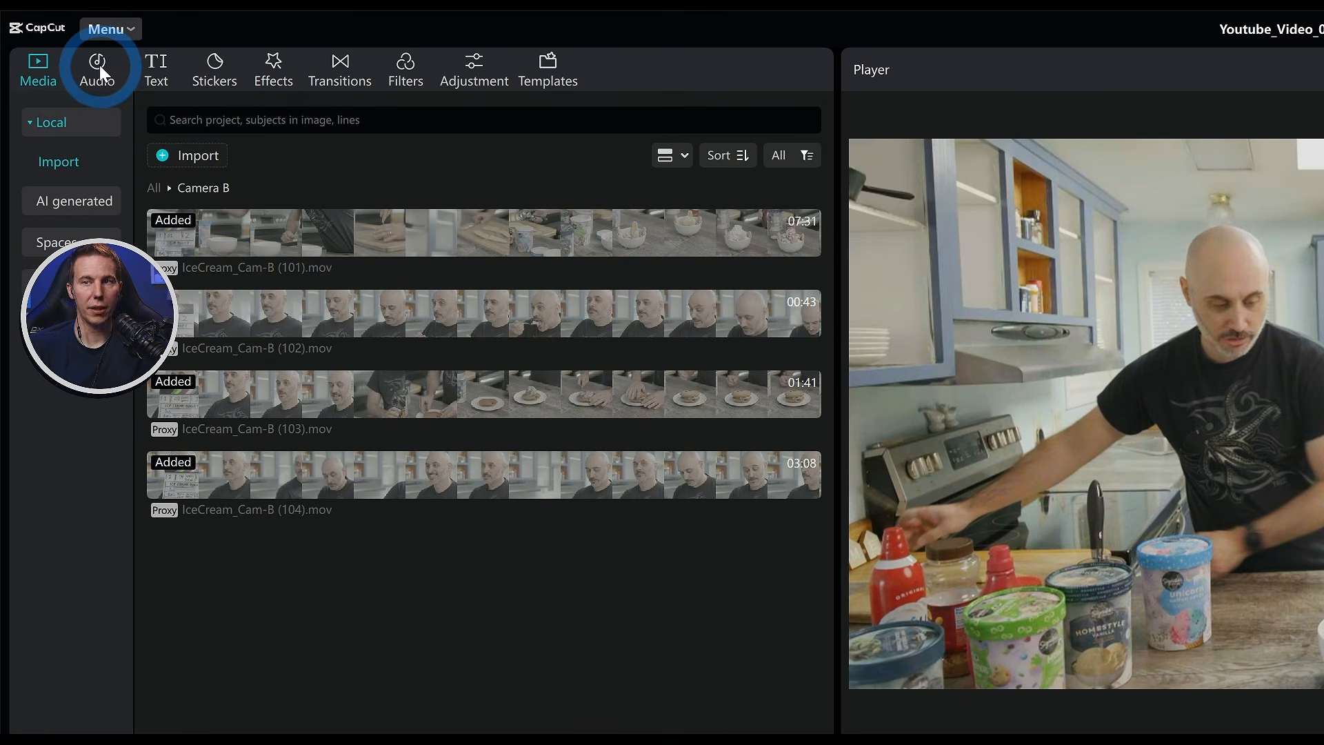
Browse the built-in music library and preview the song "Stylish 90's House Track"
click(99, 67)
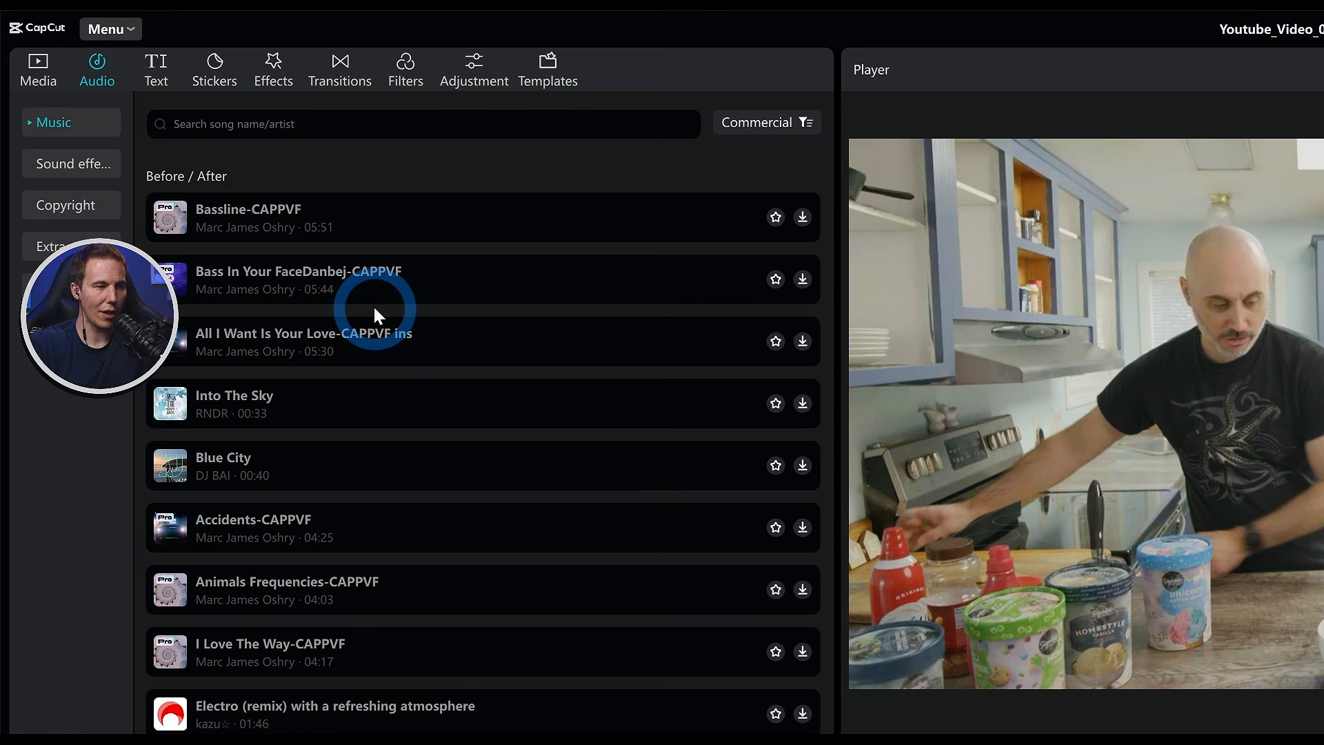
scroll(457, 310, down, 6)
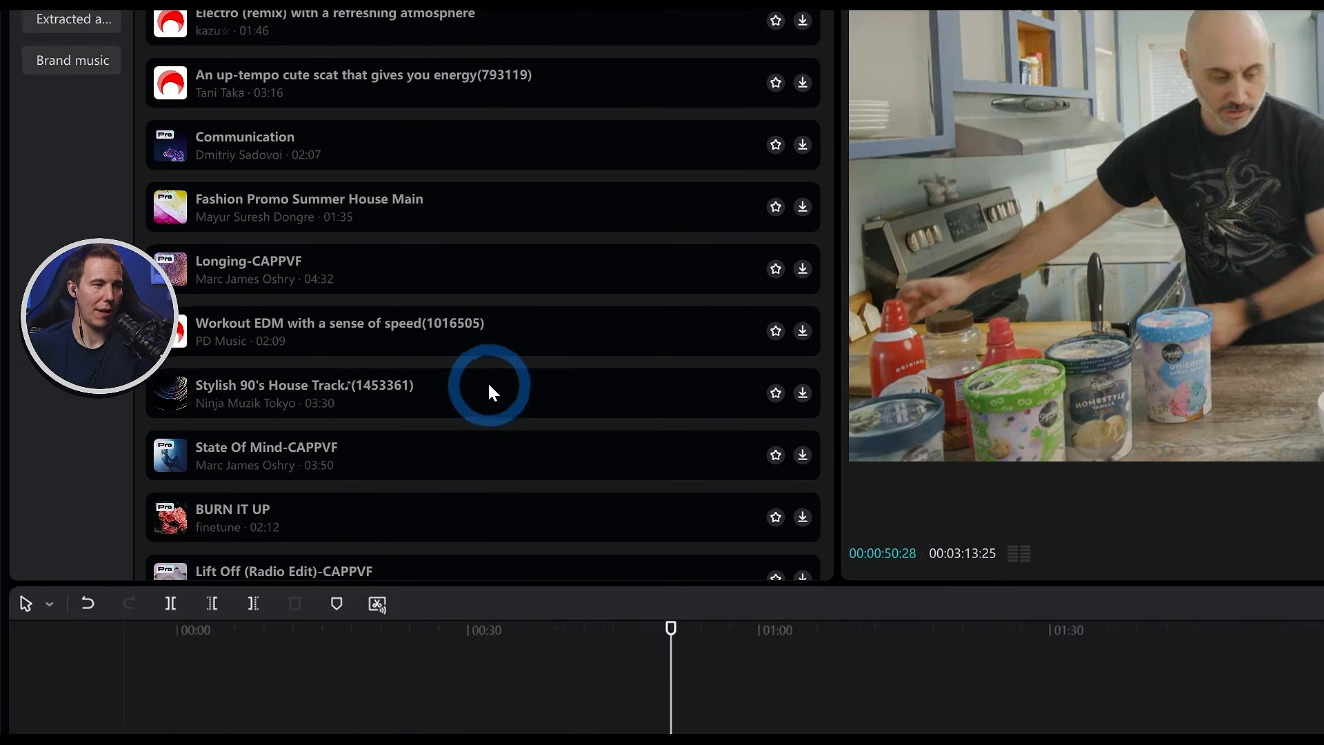
click(488, 614)
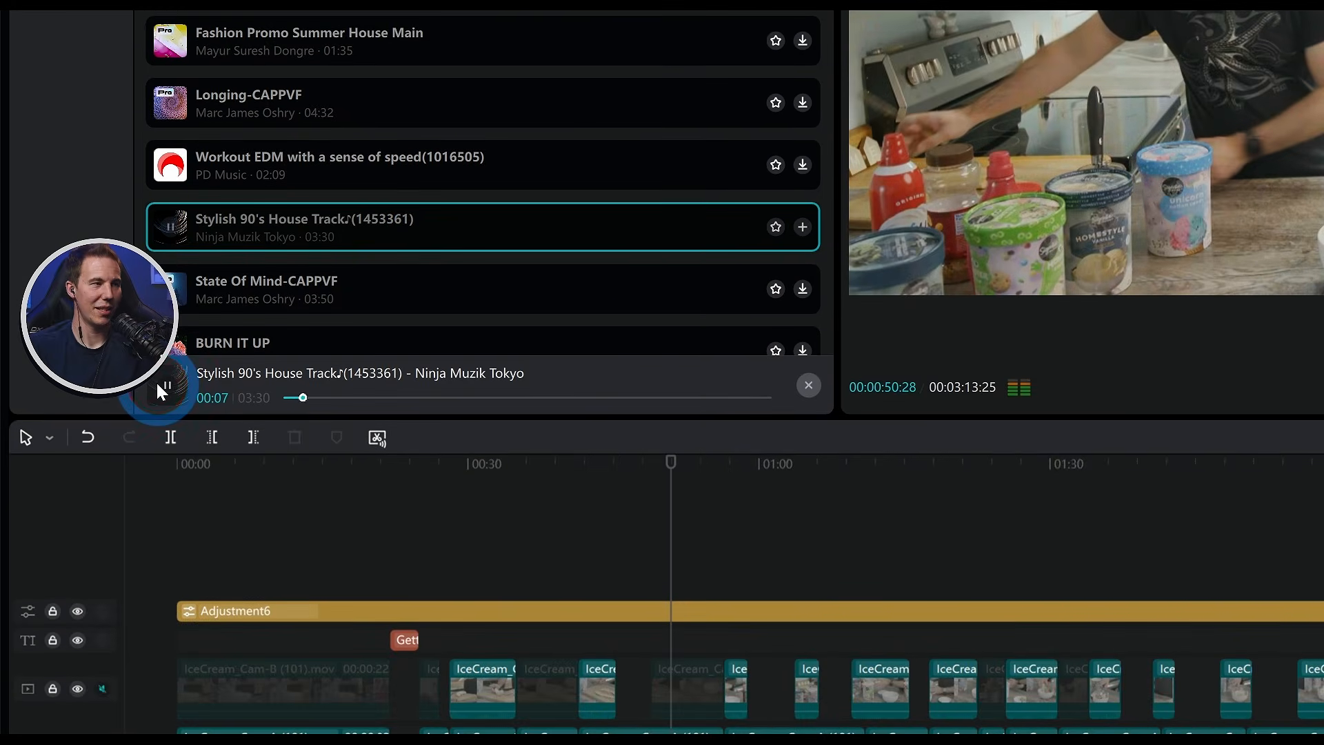
click(163, 478)
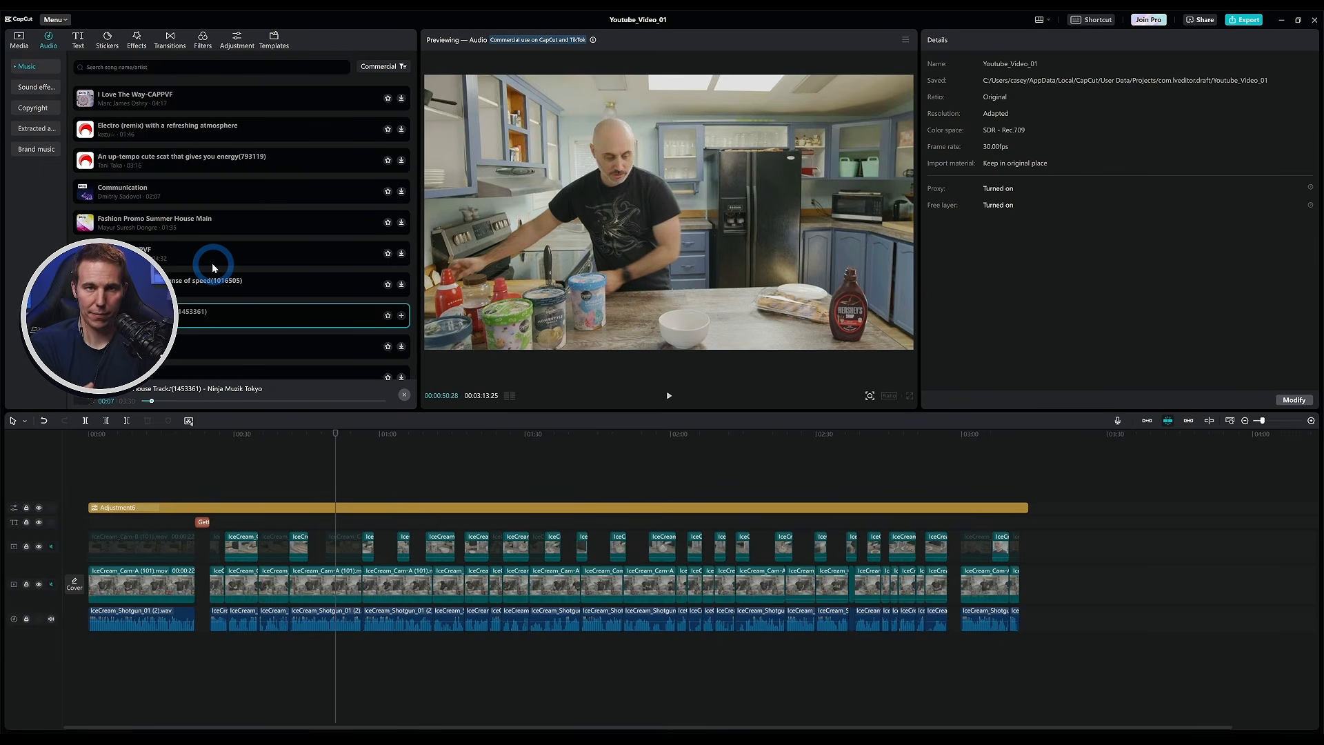
Switch to YouTube Studio's Creator Music and look over the free tracks and the full list of tracks
click(279, 109)
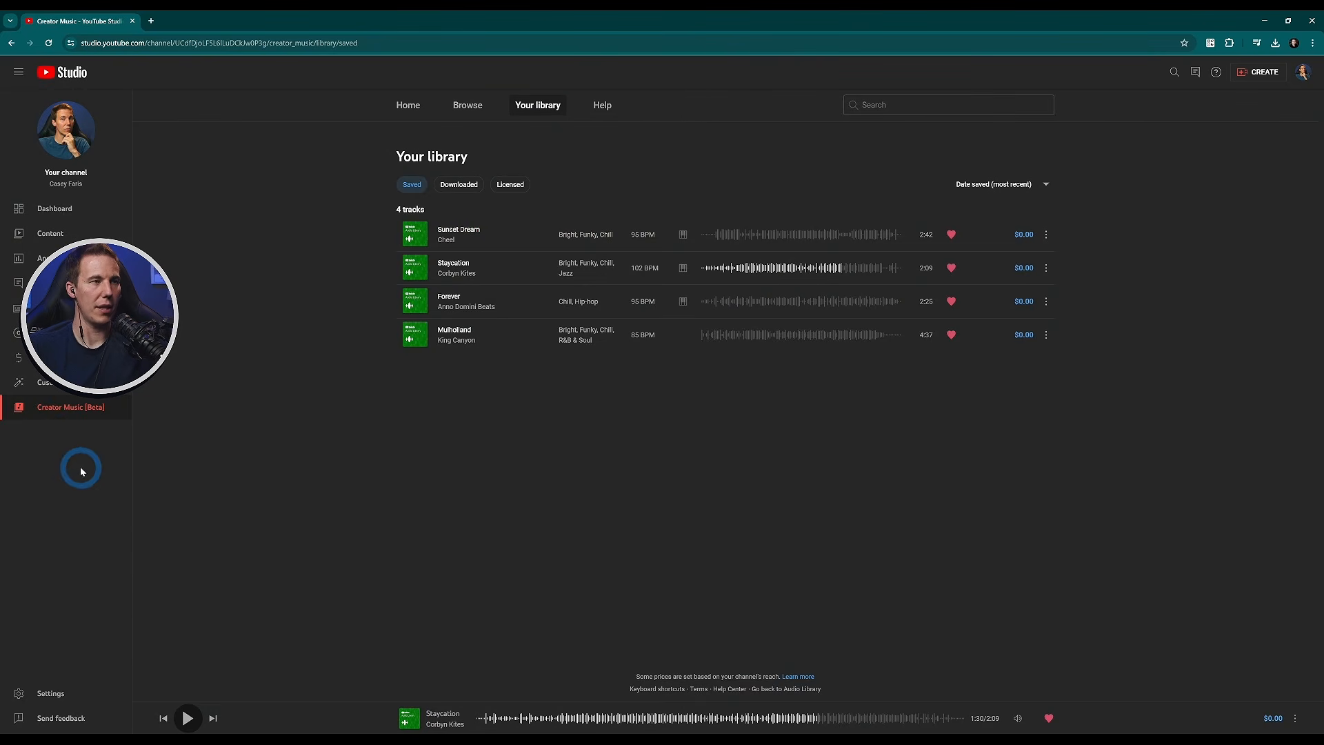
click(409, 106)
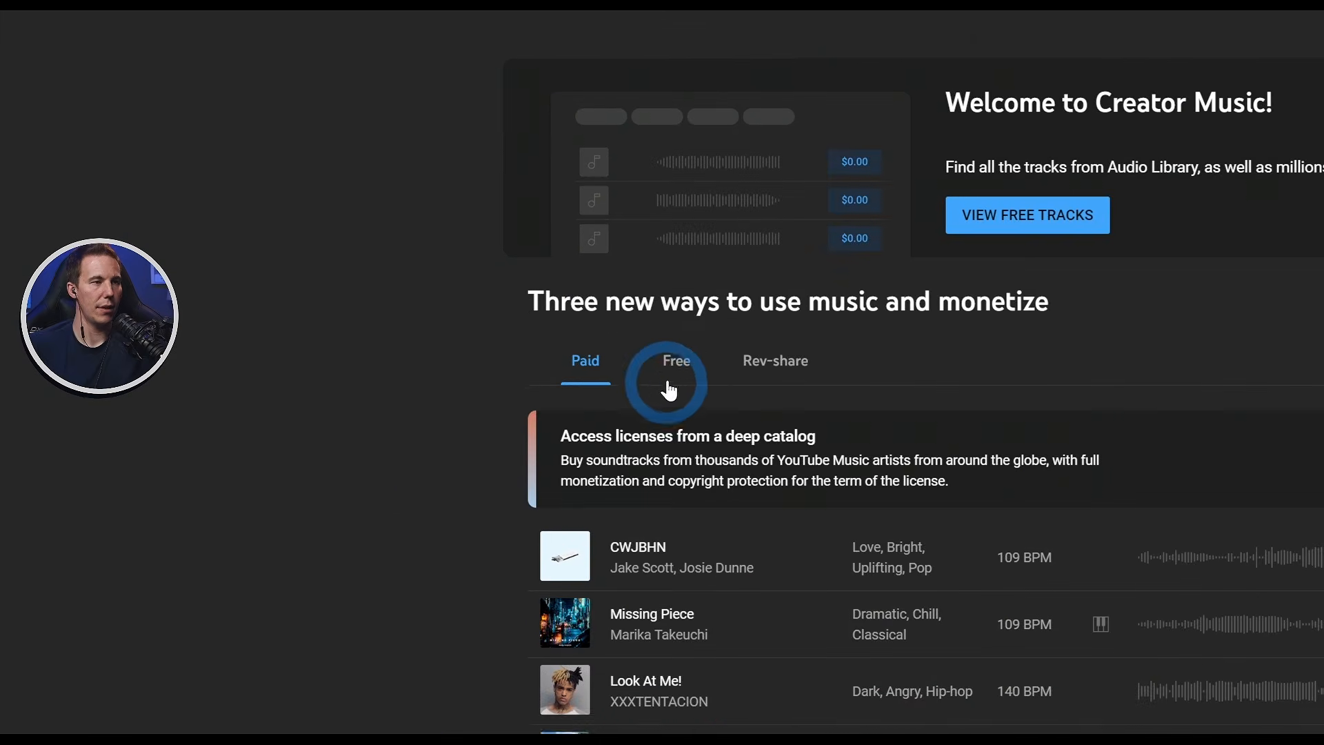
click(656, 380)
scroll(663, 393, down, 3)
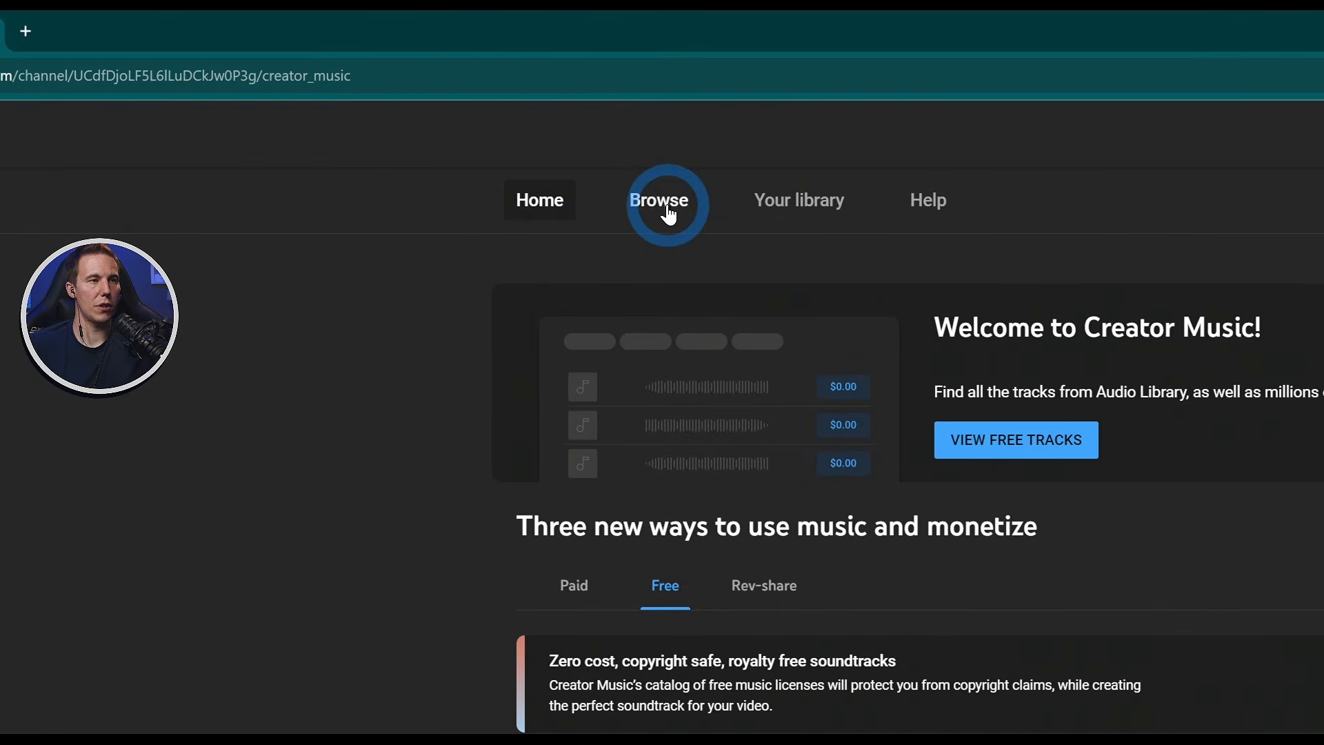
click(756, 214)
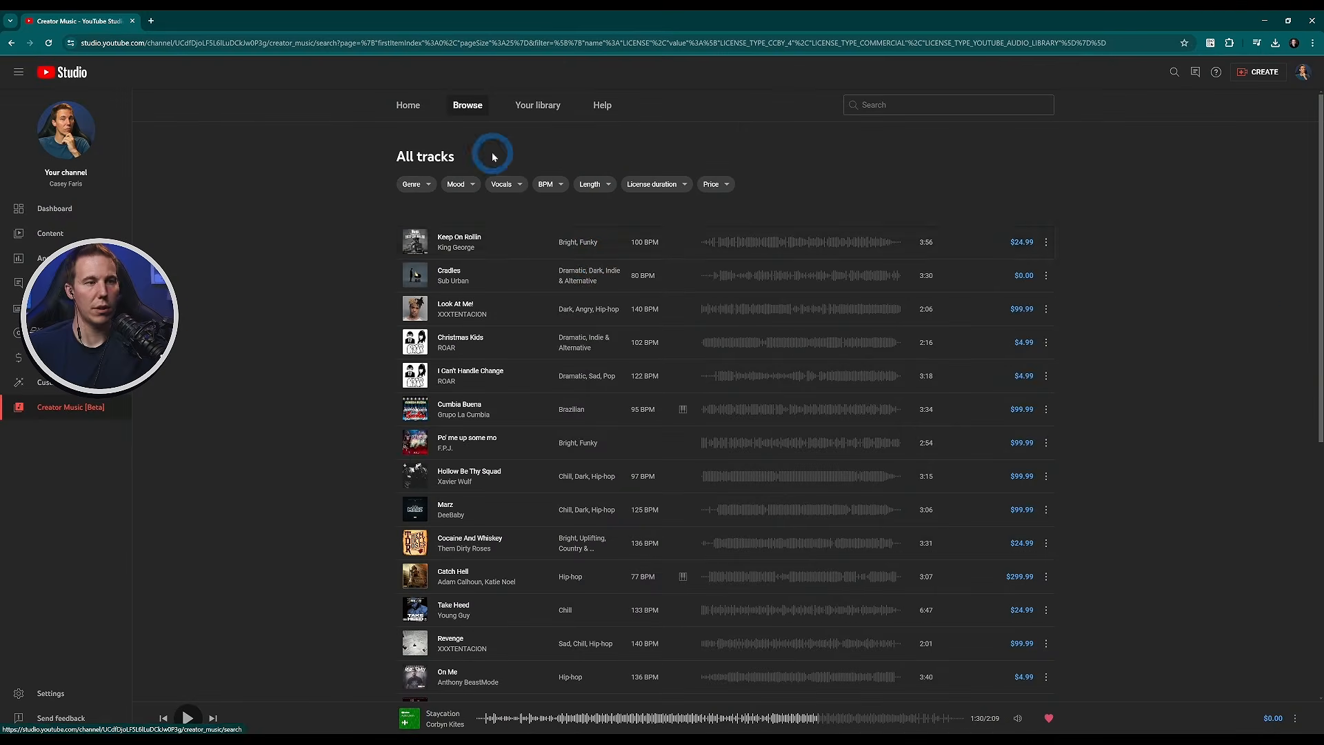
scroll(913, 513, down, 5)
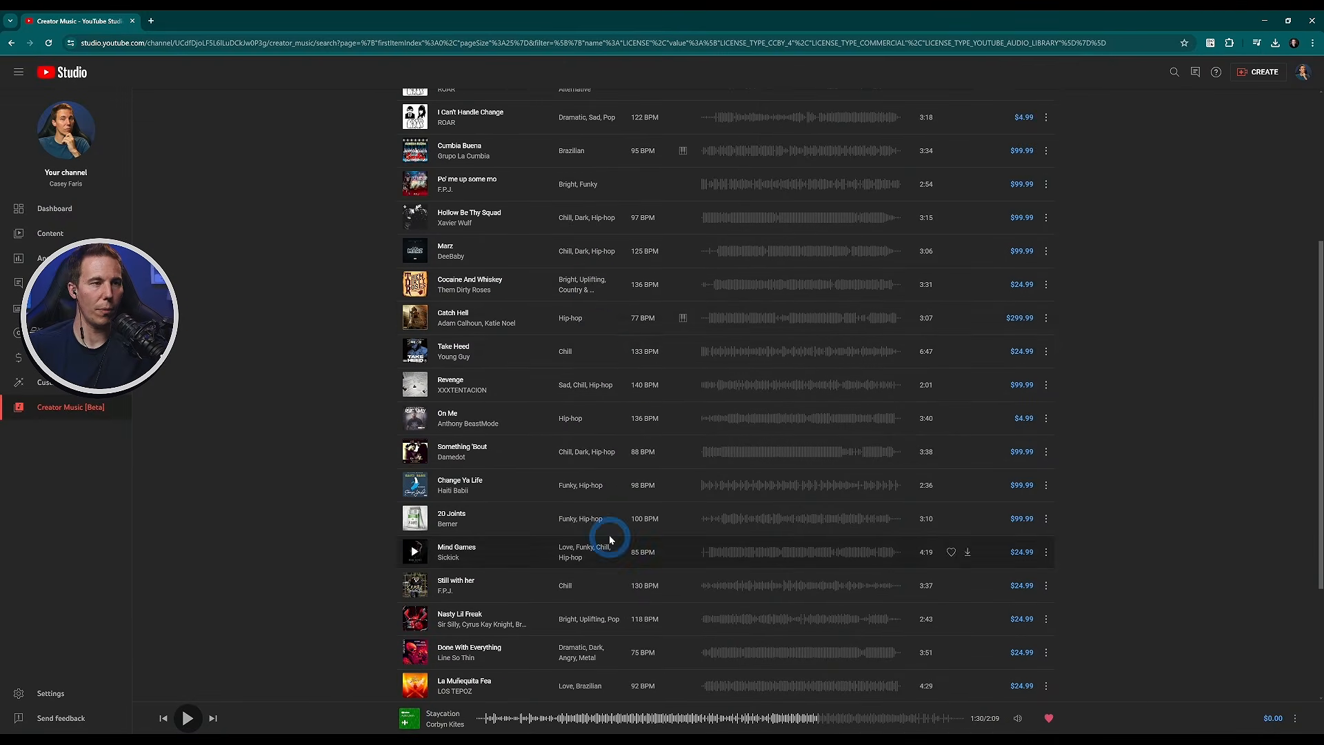
scroll(594, 326, up, 4)
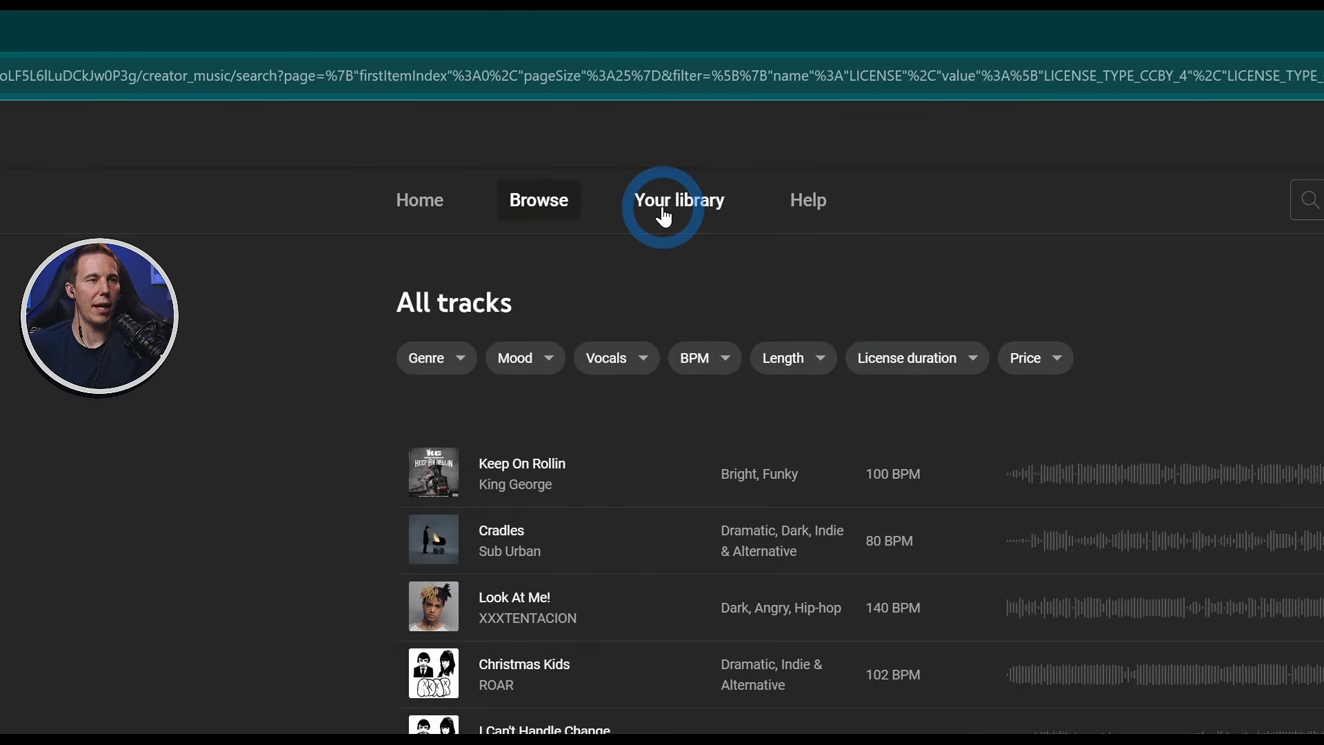
Look through the saved tracks in the Creator Music library
click(664, 218)
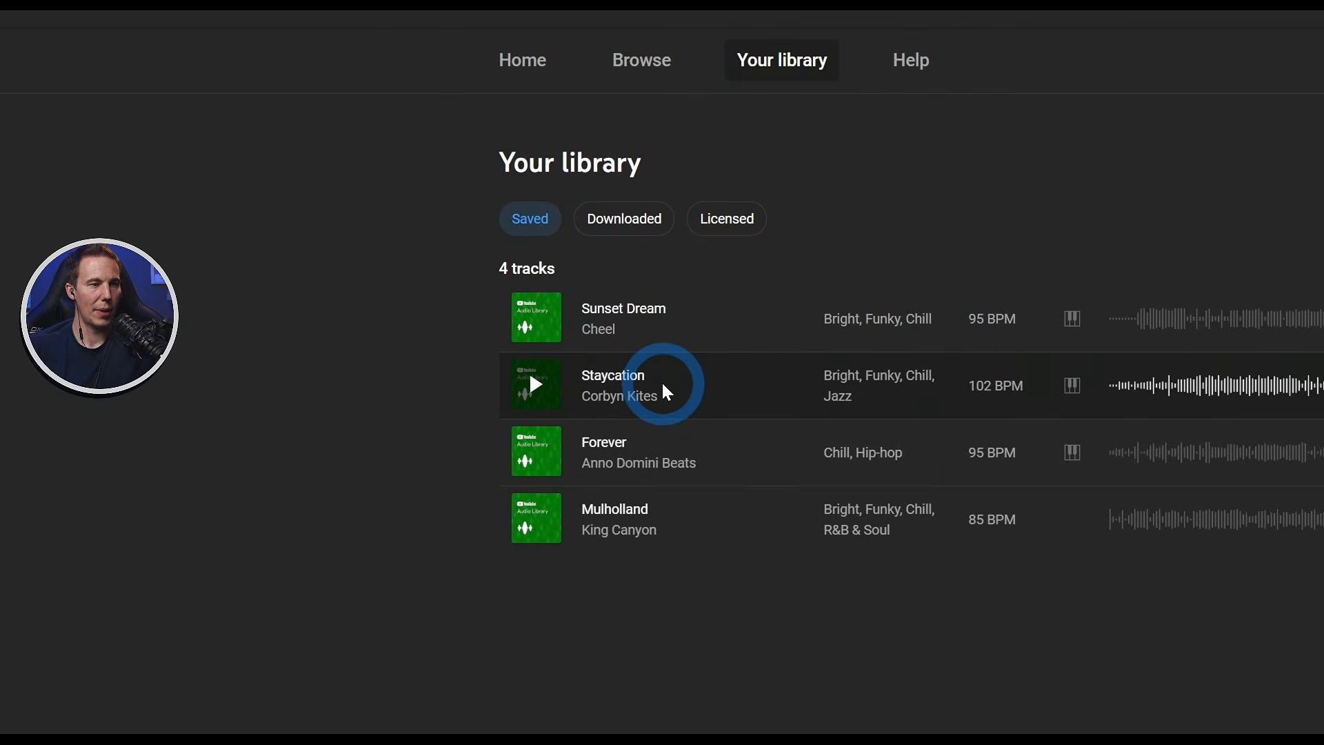
scroll(661, 381, down, 2)
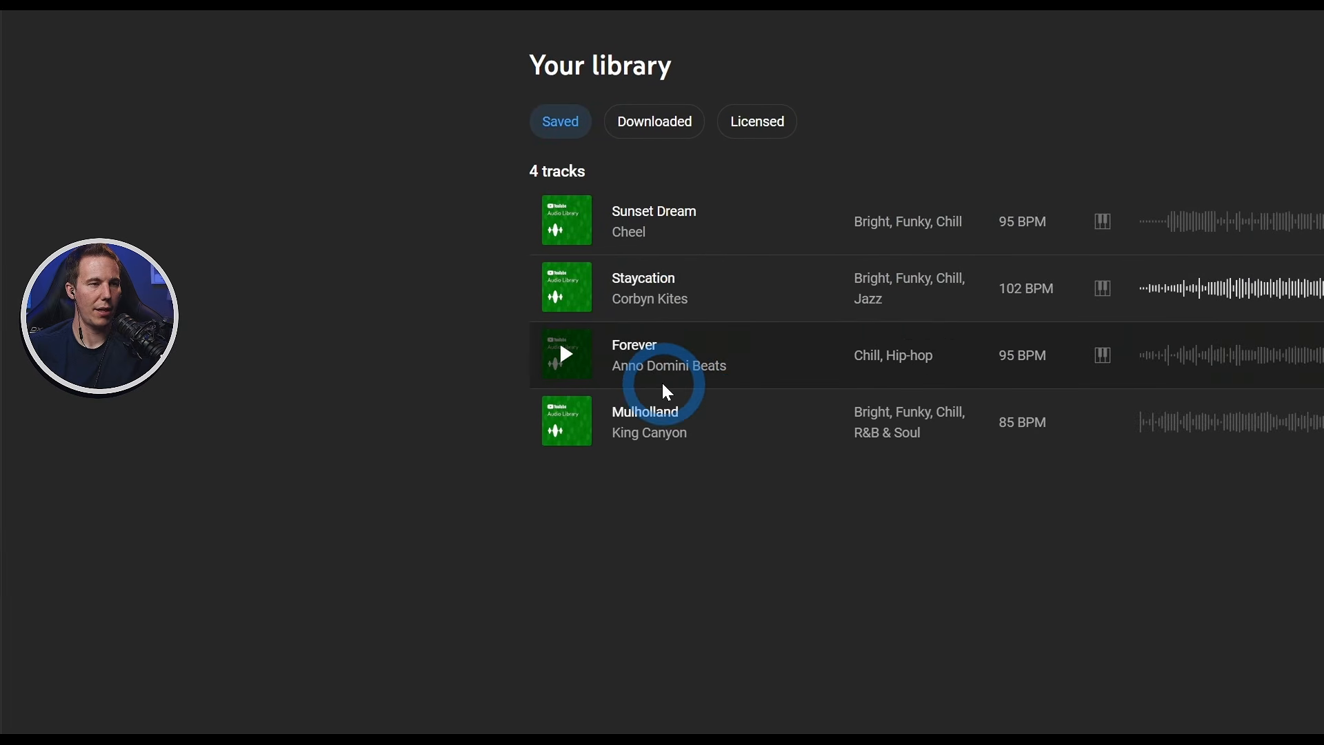
scroll(661, 381, up, 2)
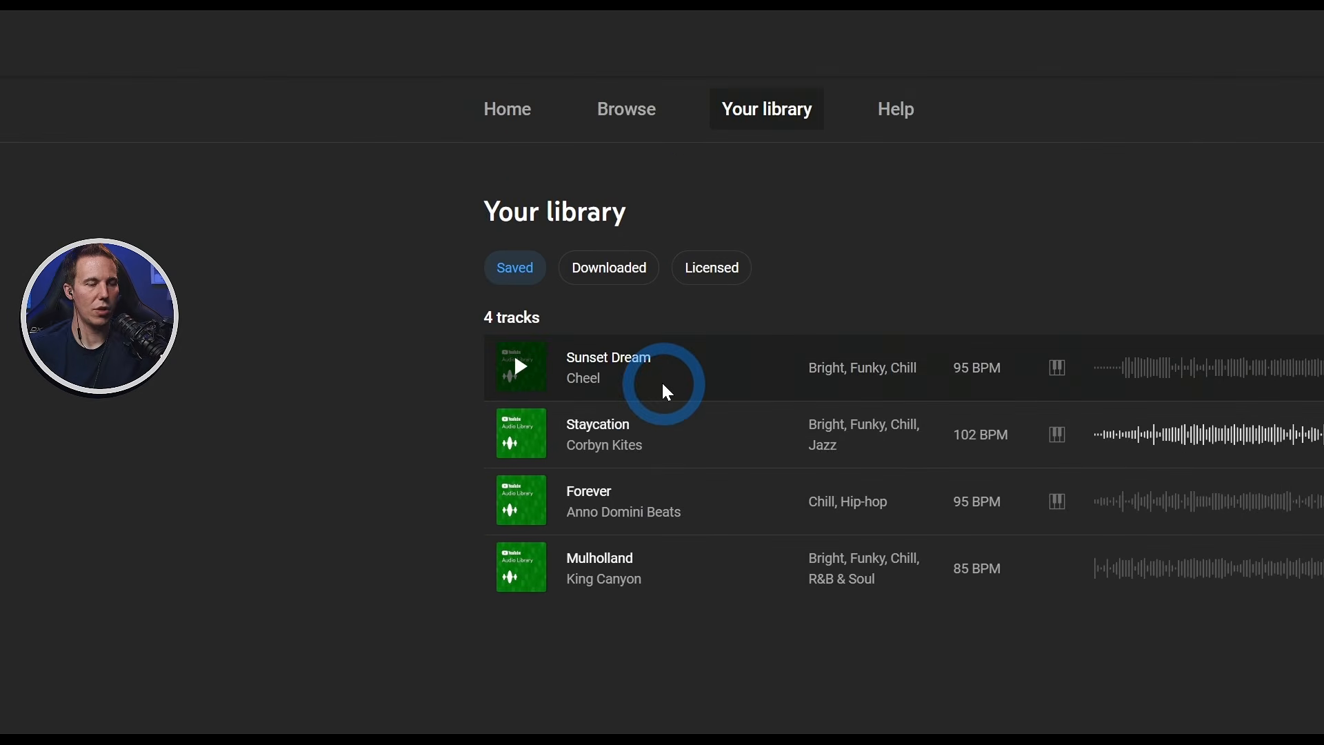
scroll(661, 381, down, 2)
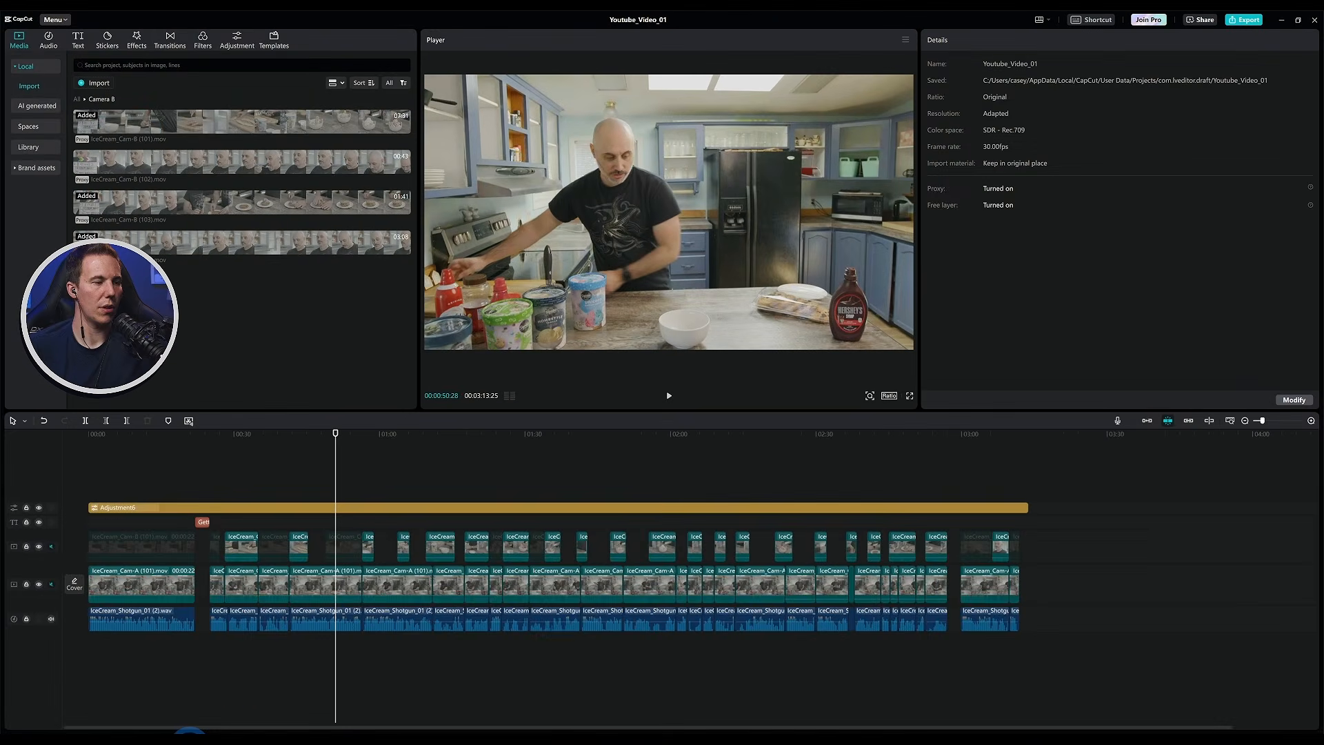
Import the two downloaded music files into the project's local media in CapCut
click(189, 742)
ctrl+click(706, 271)
drag(711, 212, 928, 213)
drag(926, 275, 239, 341)
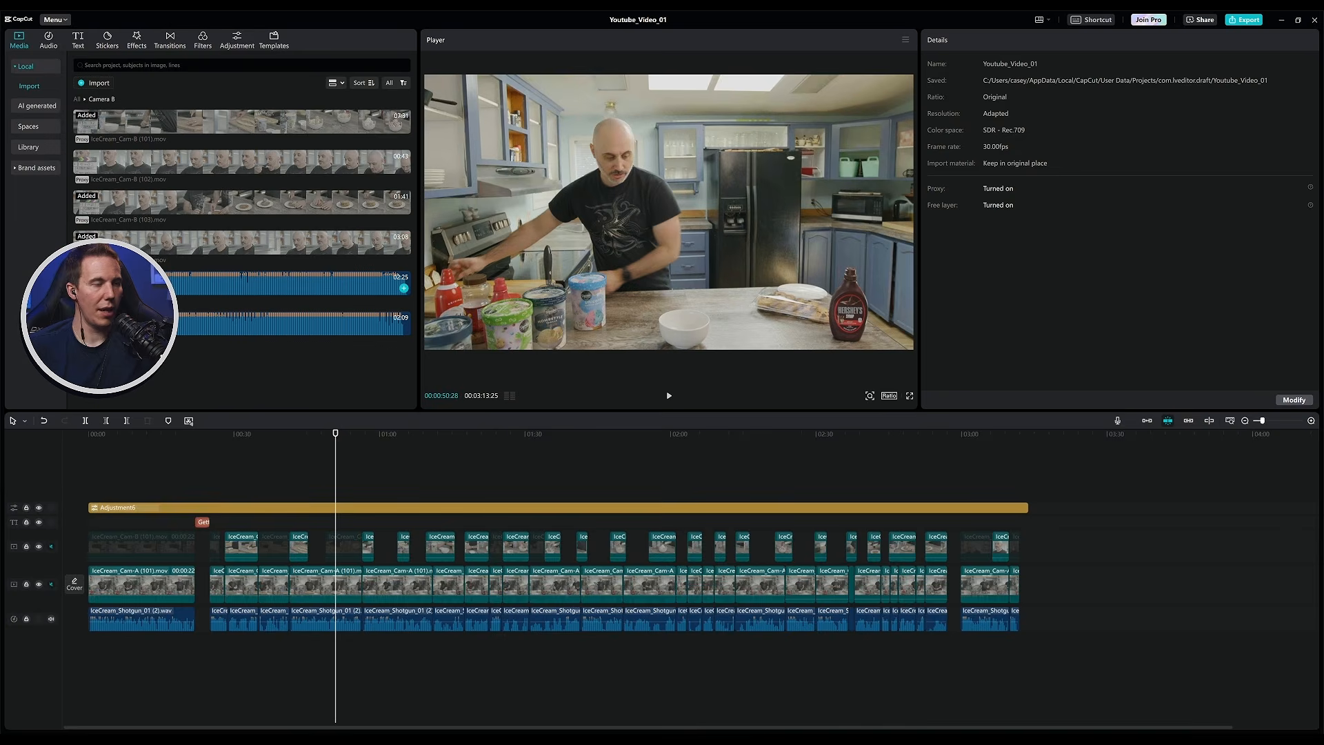
Preview "Anno Domini Beats - Forever.mp3" and place it on its own audio track below the dialogue, starting at the timeline's beginning
click(146, 283)
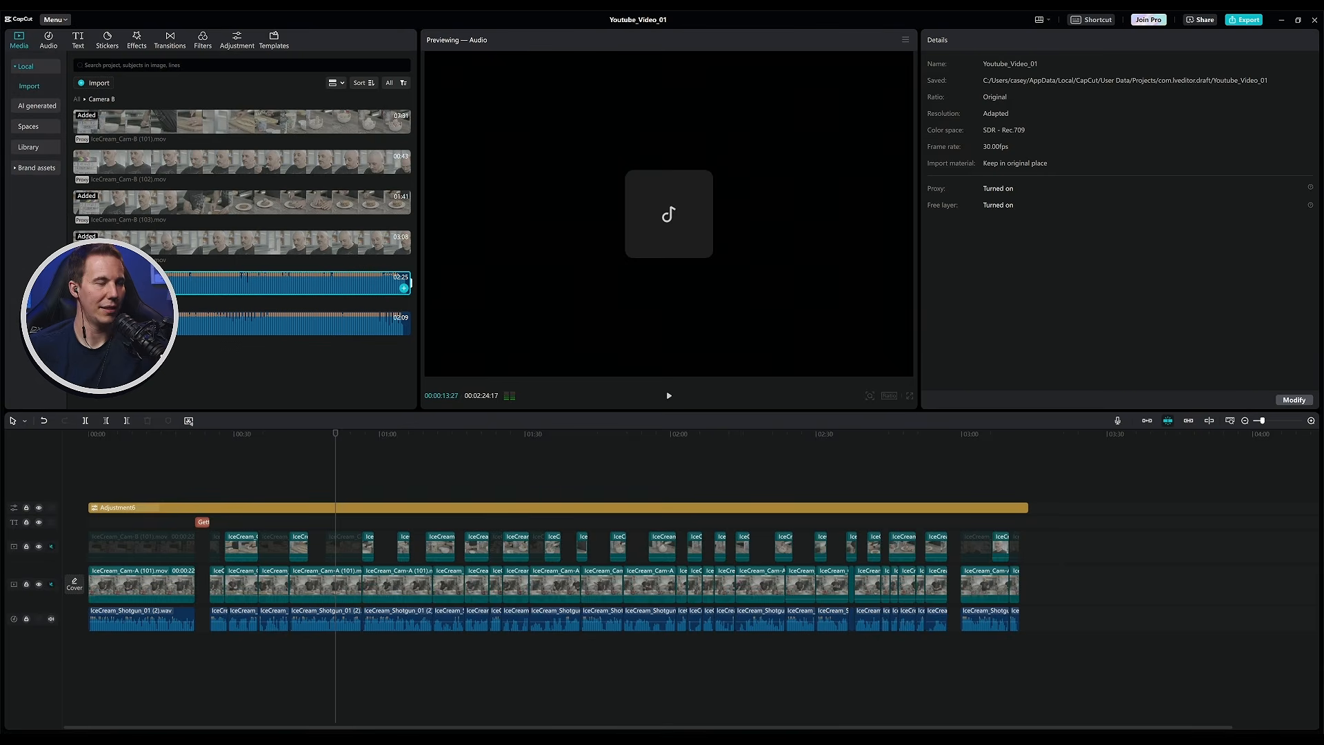
drag(386, 283, 376, 671)
drag(473, 638, 196, 646)
Trim about 9 seconds off the start of the music clip and move it back to the timeline's beginning
click(118, 434)
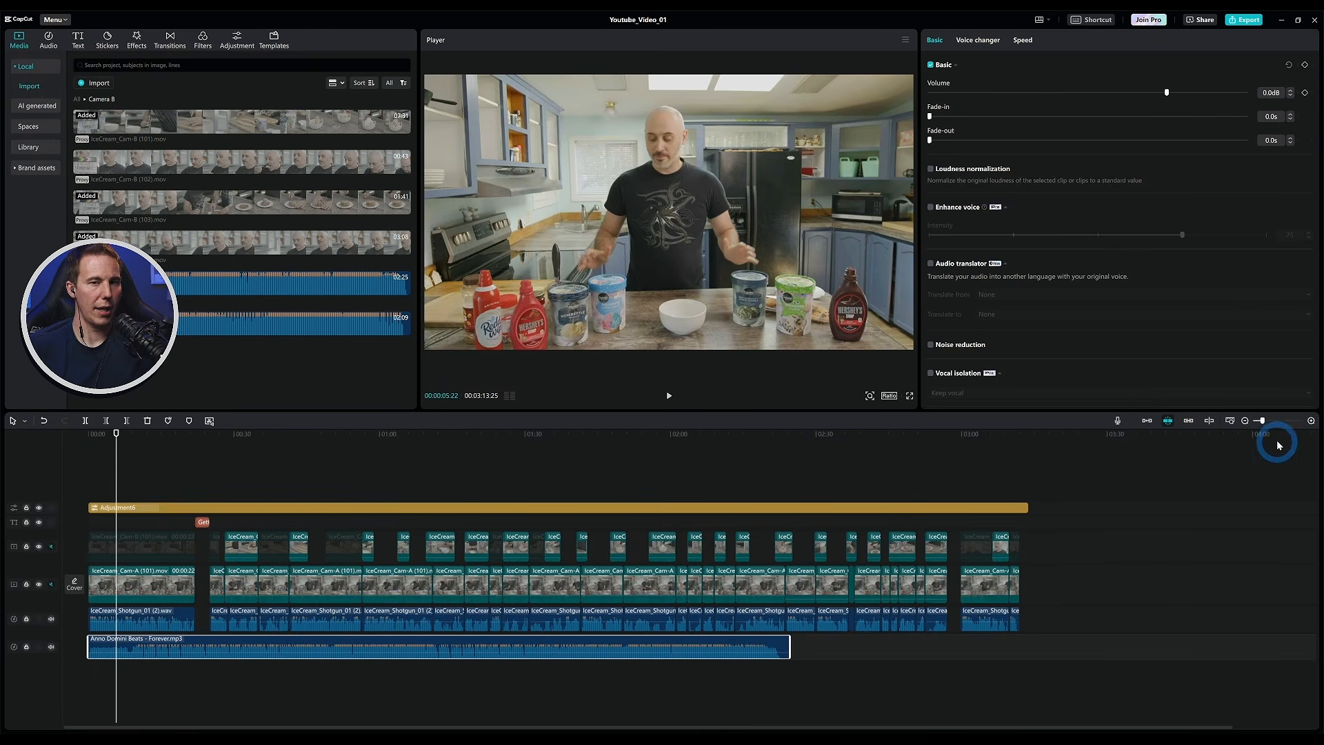
click(1310, 422)
click(199, 728)
drag(198, 727, 106, 724)
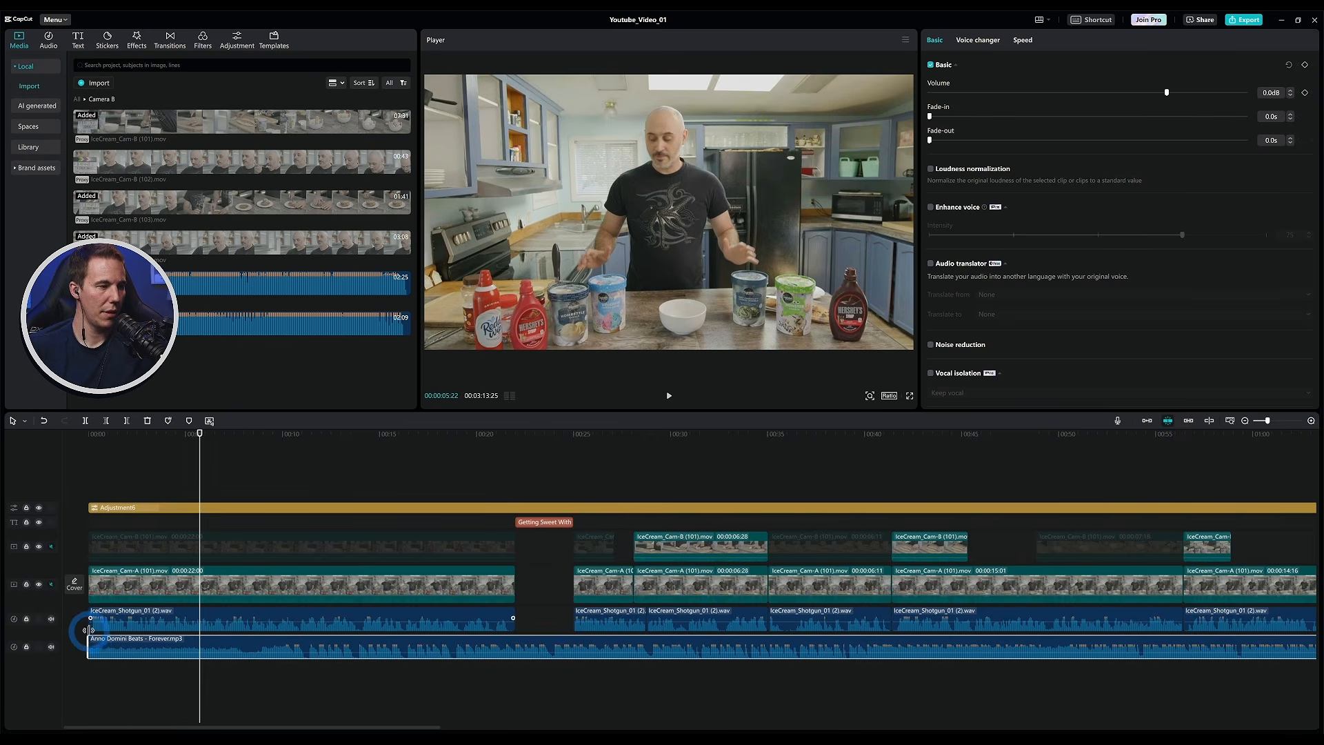
drag(88, 647, 269, 650)
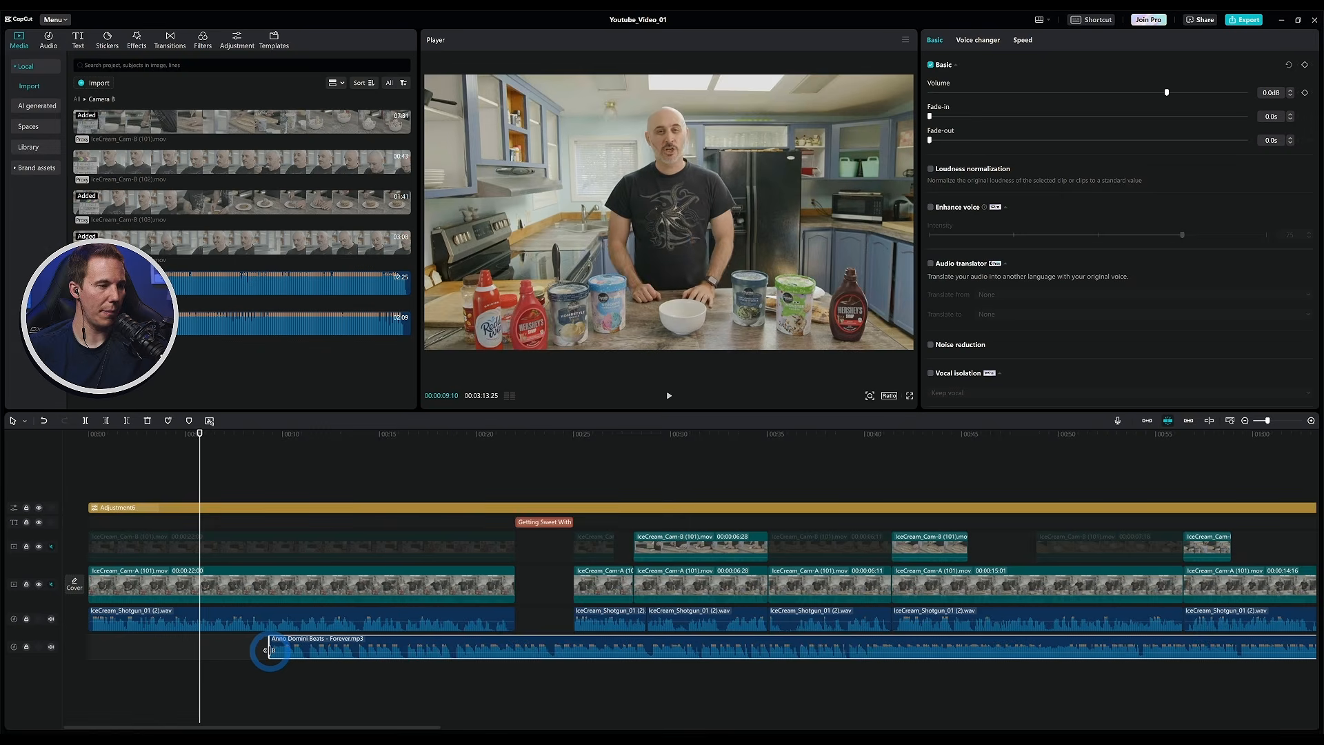
drag(458, 641, 219, 641)
Lower the music clip's volume to -17.0 dB and play the intro to check the balance with the dialogue
drag(144, 435, 4, 471)
key(space)
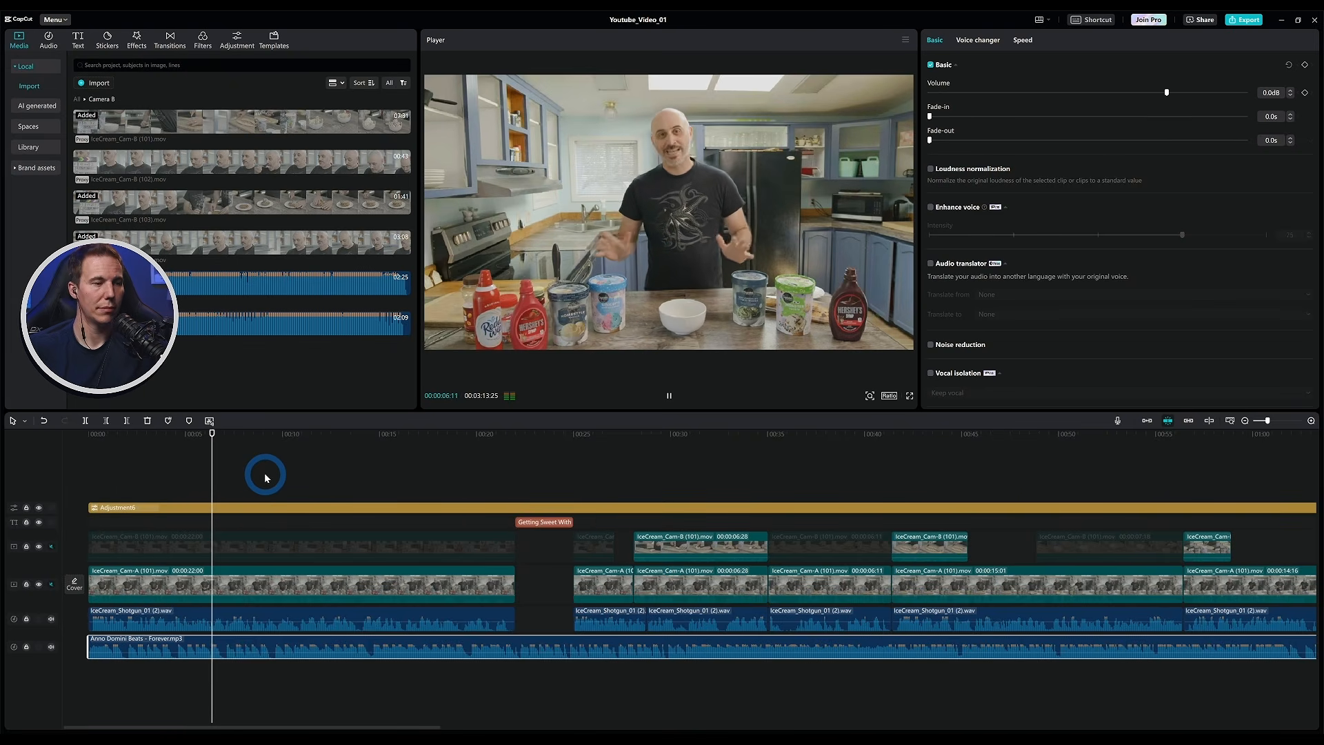
key(space)
click(542, 646)
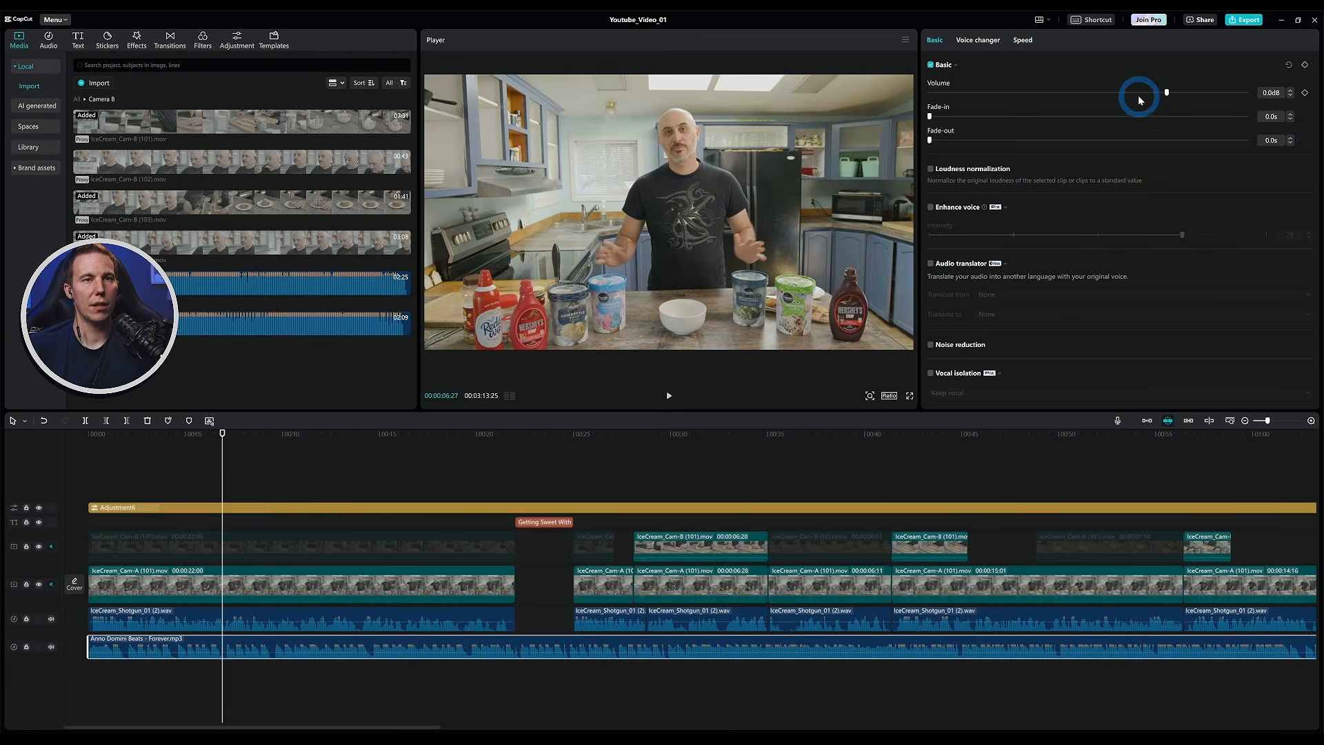
drag(1166, 96, 1117, 97)
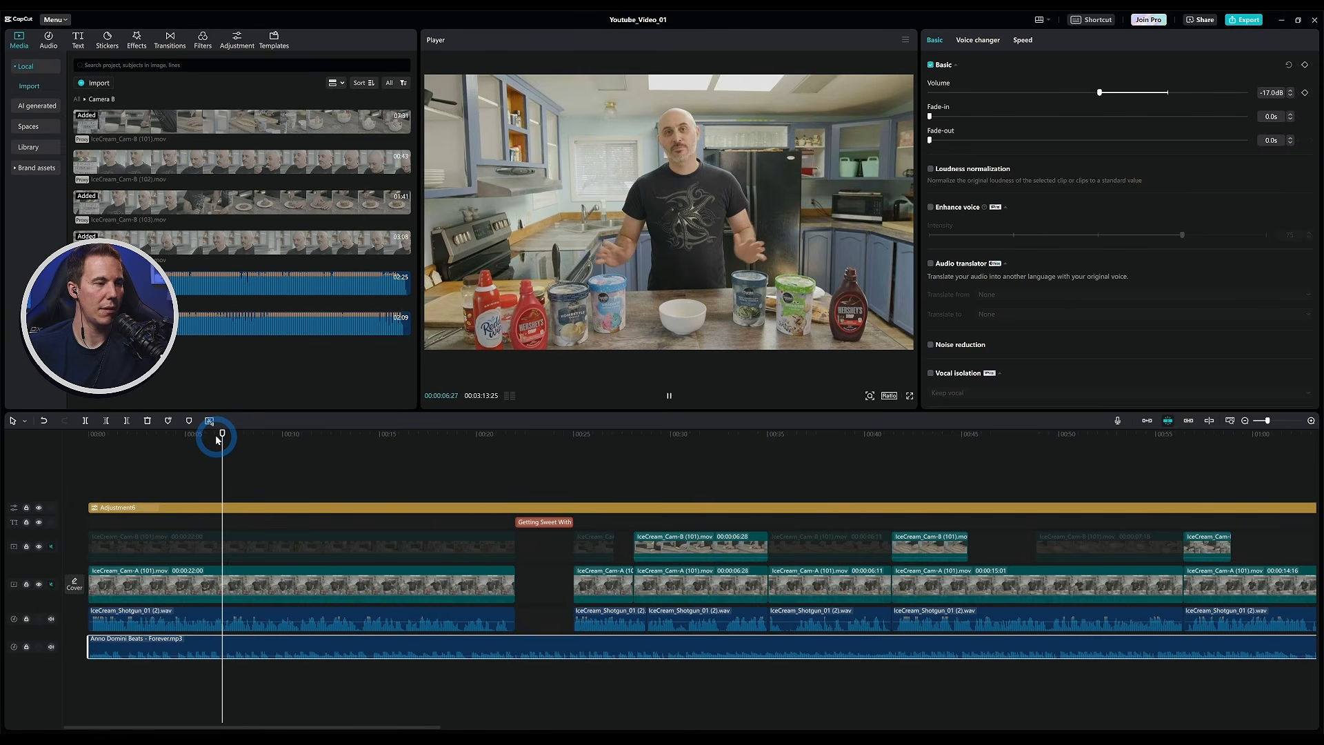
key(space)
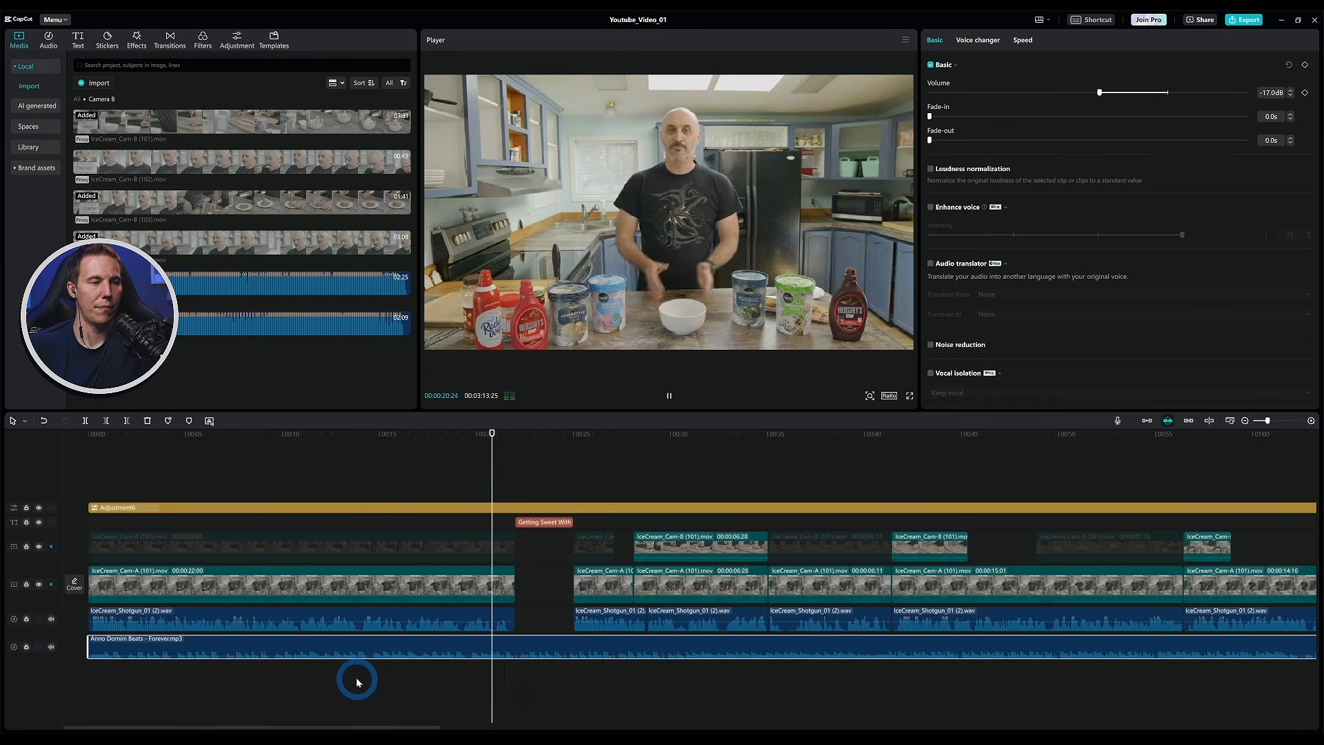
key(space)
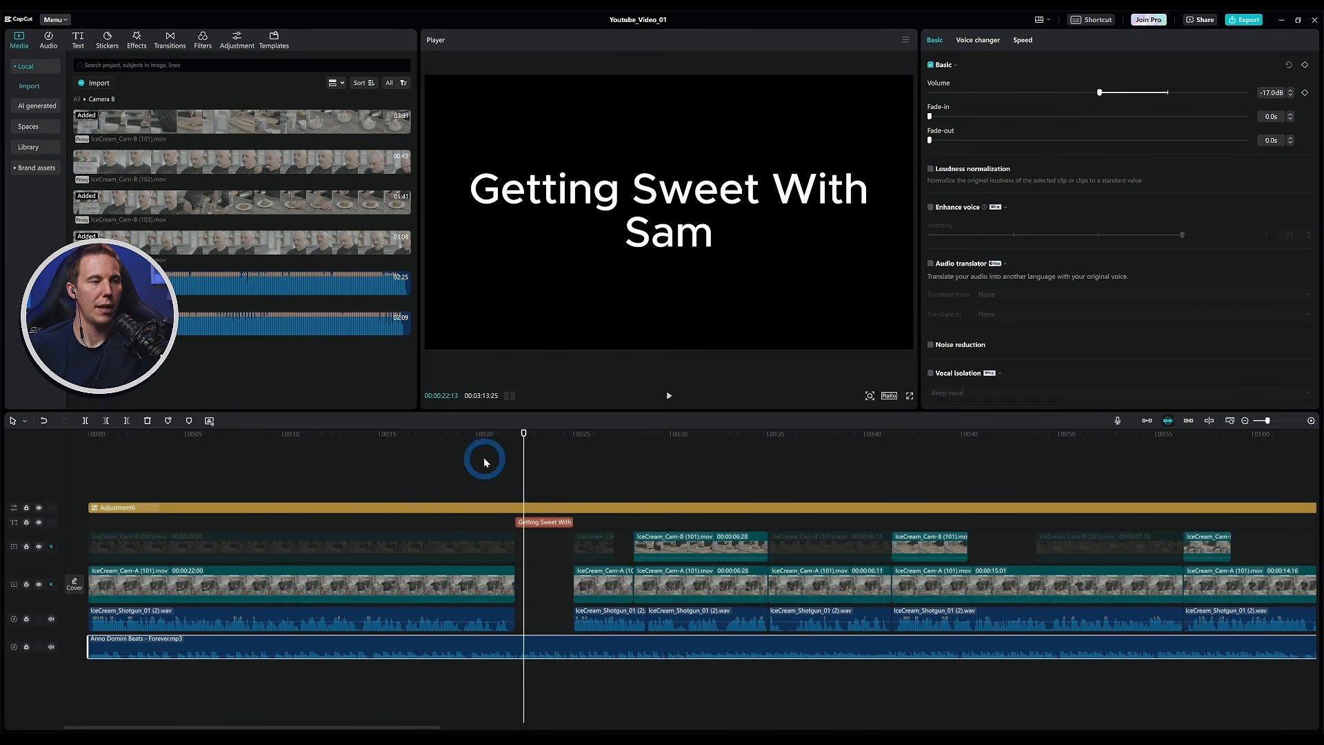
Shift the music clip about 1.6 seconds later on its track and play the lead-in to the title
click(485, 460)
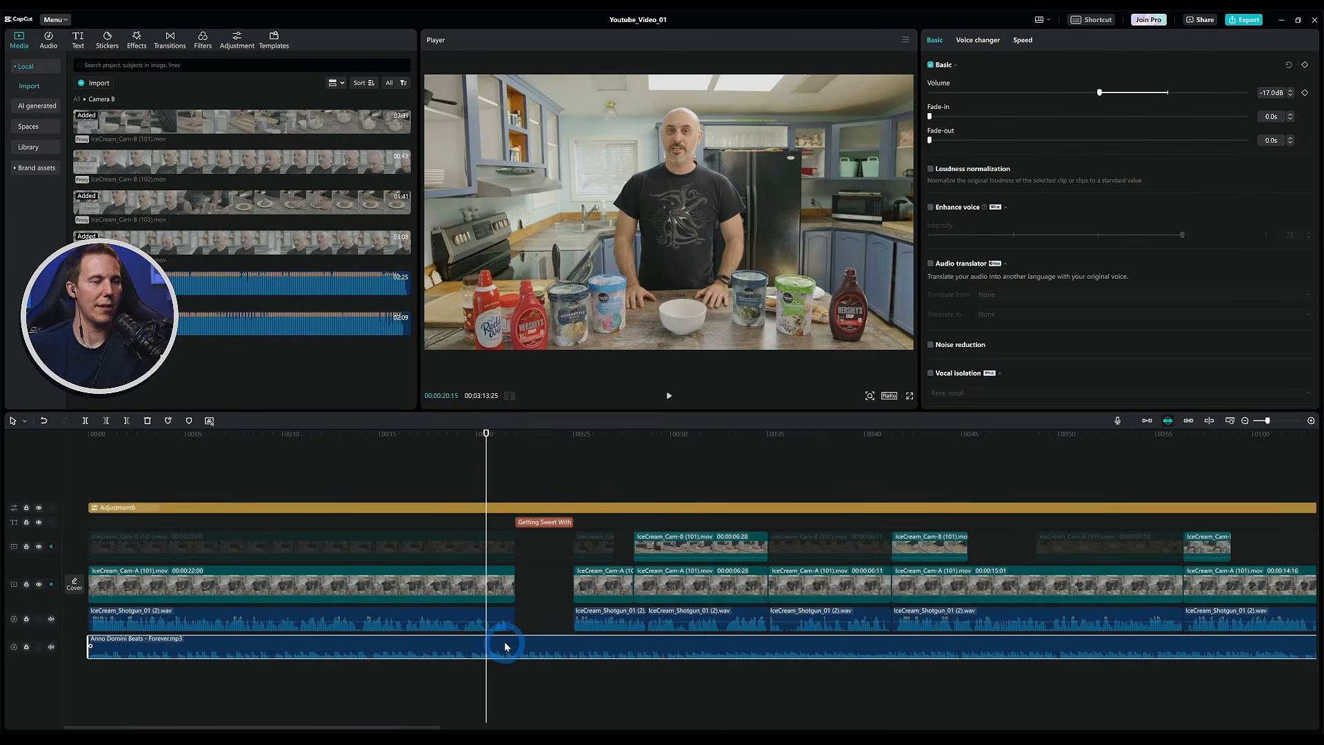
drag(505, 639, 537, 637)
click(511, 520)
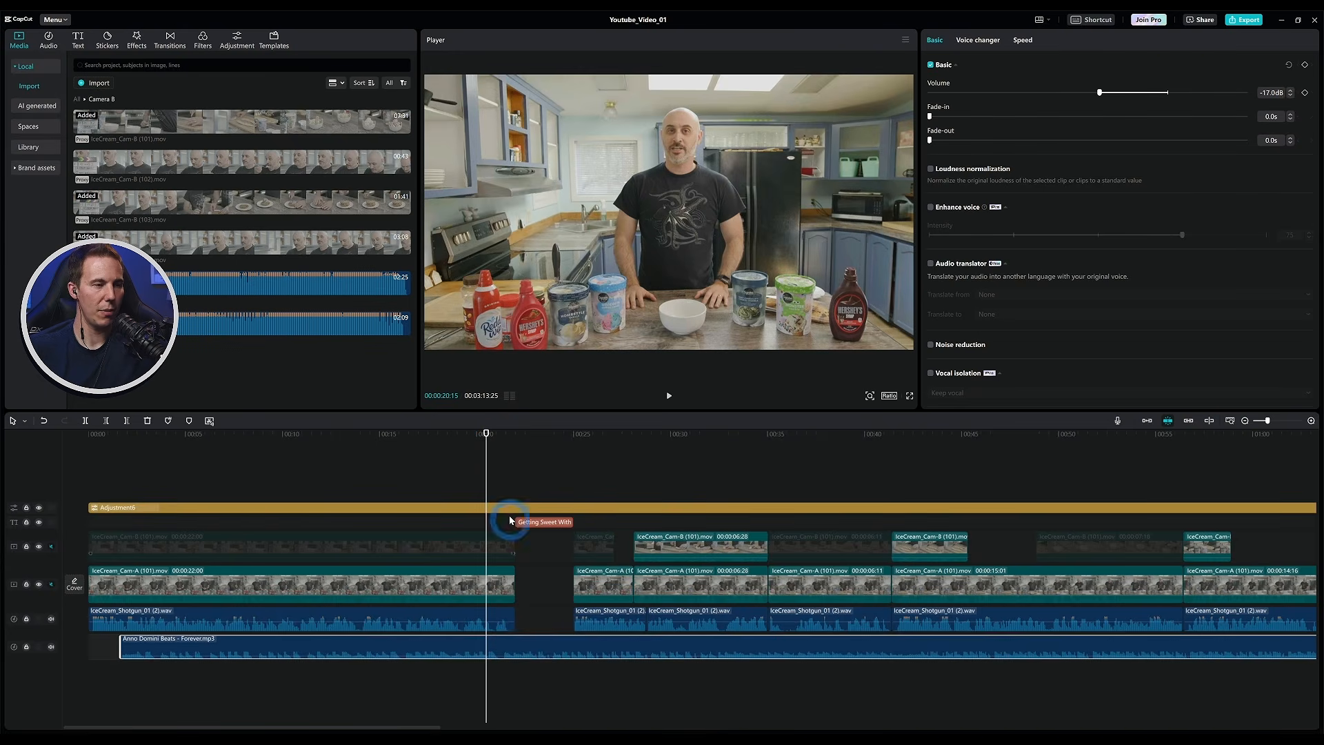
key(space)
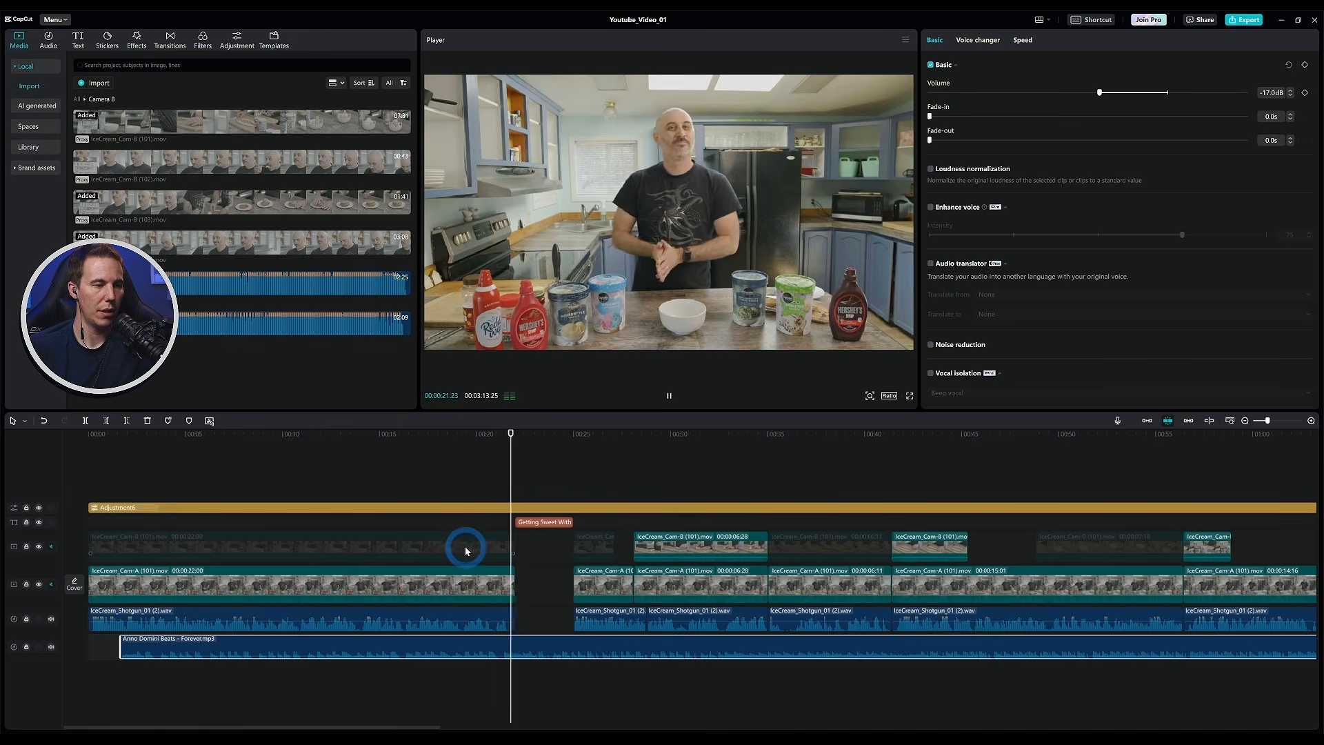
key(space)
Fine-tune the music clip's position around the title's start and play across the cut to judge the timing
key(Up)
key(ctrl+=)
drag(563, 647, 577, 632)
mouse_move(516, 439)
mouse_down()
mouse_move(527, 440)
mouse_move(507, 443)
mouse_up()
key(space)
key(space)
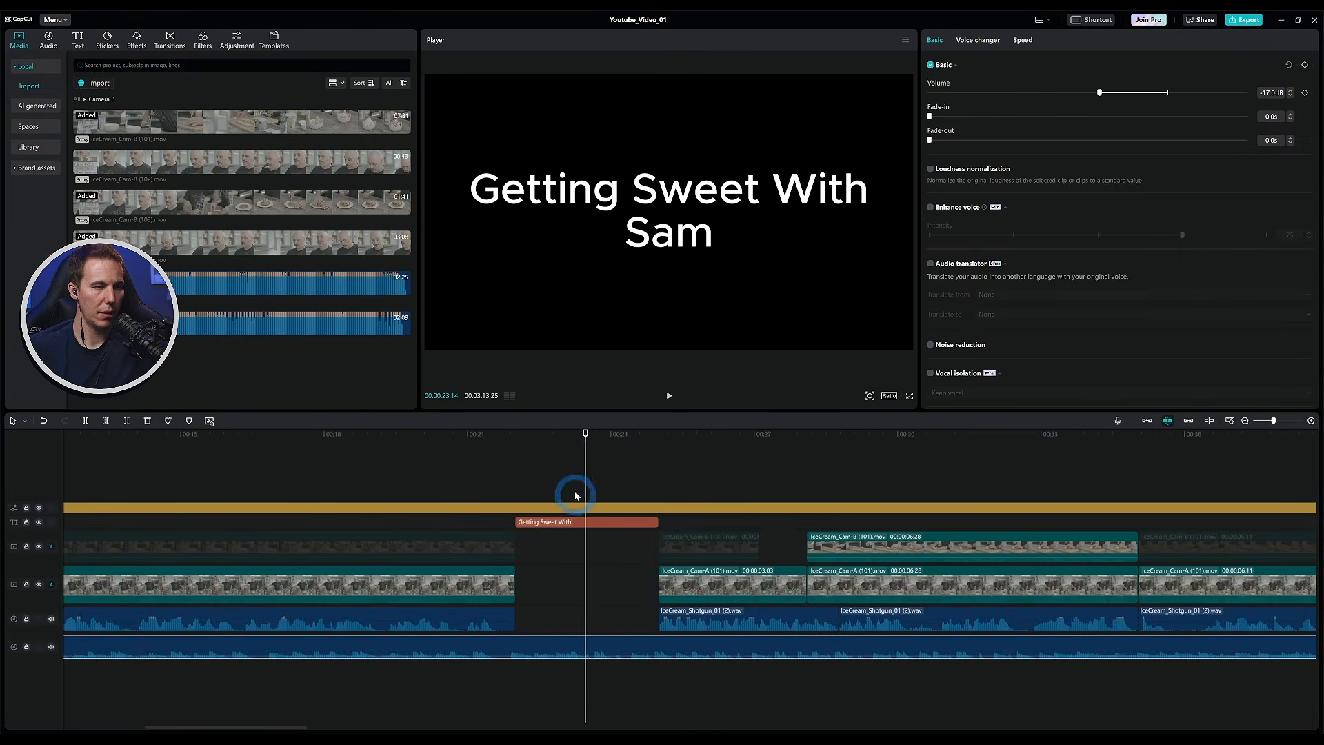
Mark the music beat at 00:00:23:05 on the clip and slide the clip so the marker meets the title's start
drag(586, 435, 568, 448)
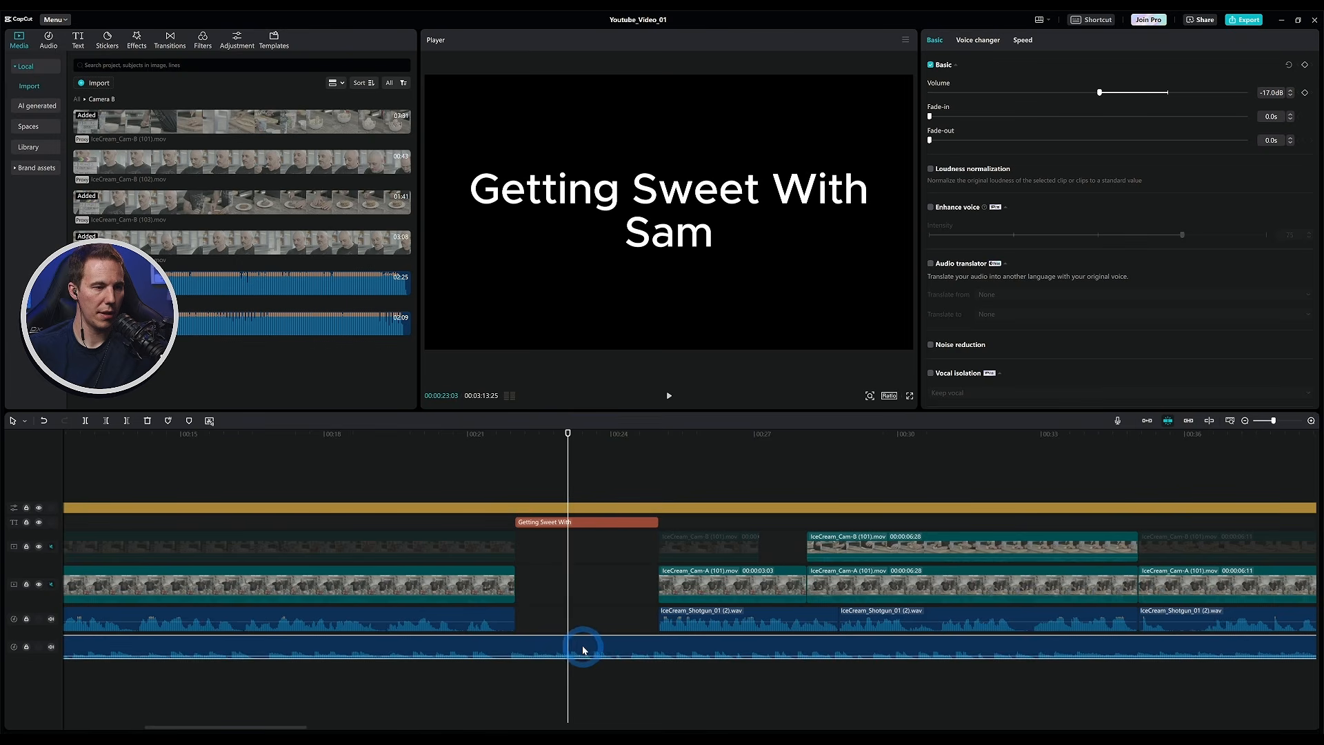
drag(567, 441, 571, 439)
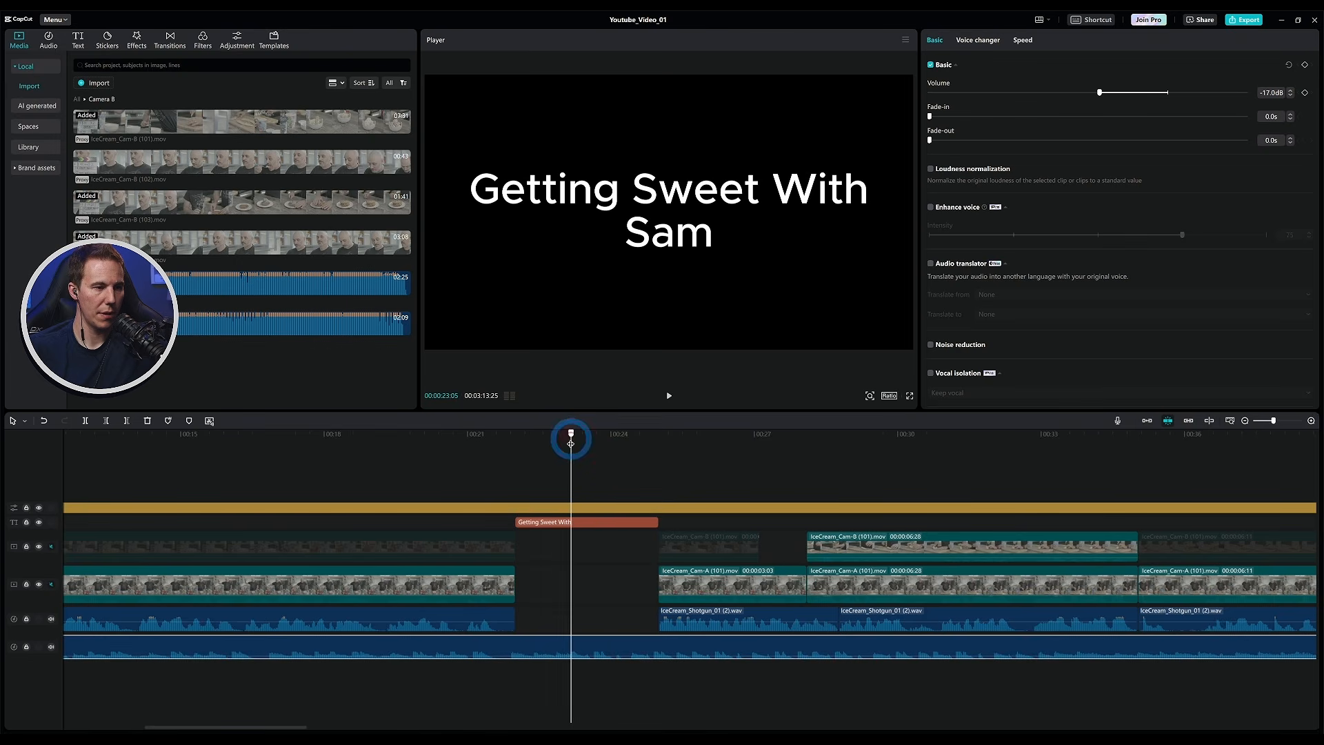
drag(610, 653, 559, 654)
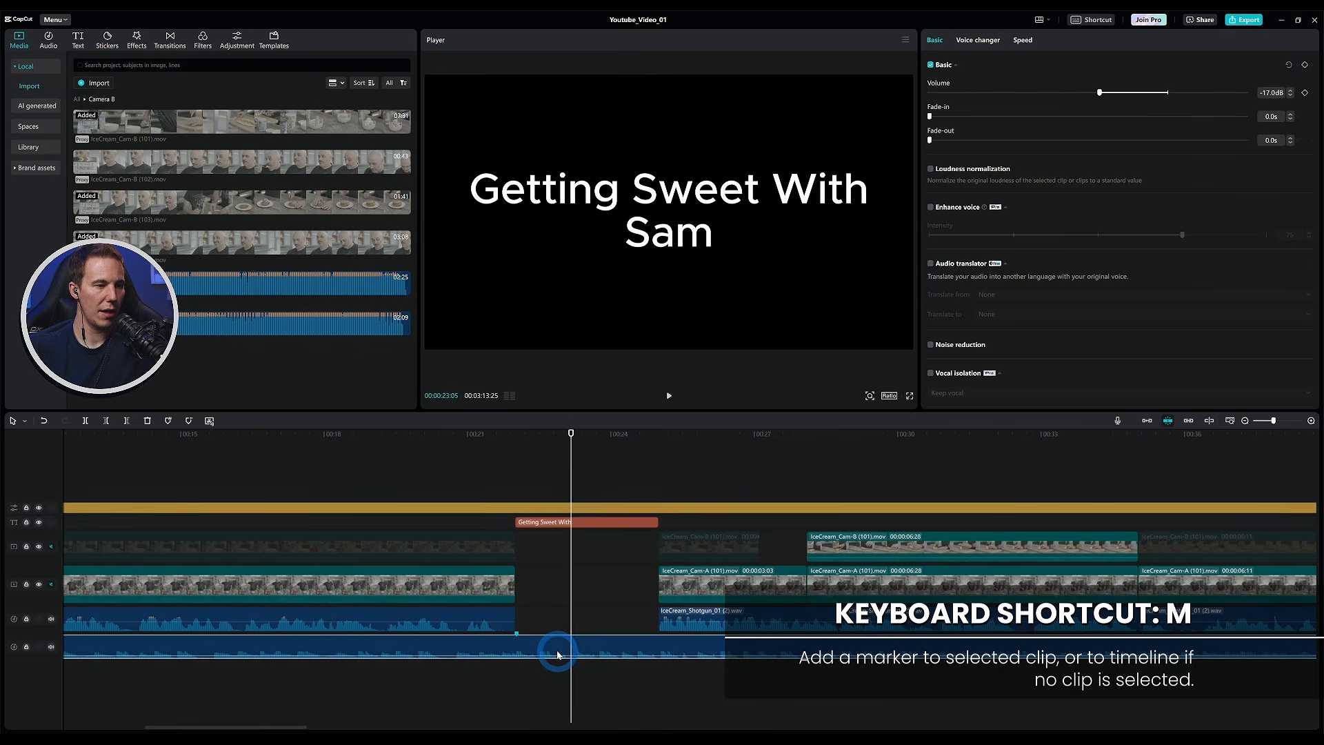
Play through the title to check the music timing, return to the title's start, and undo the last trial edit
click(425, 435)
key(space)
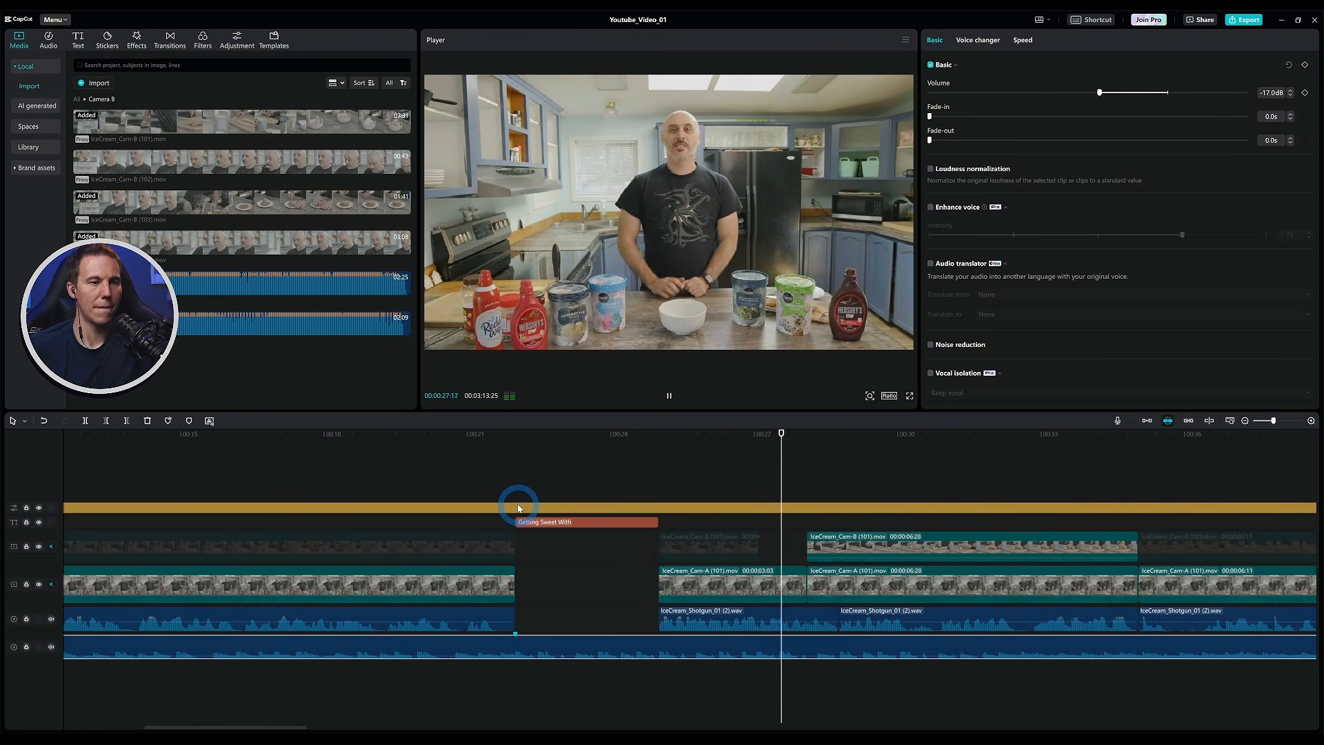
key(space)
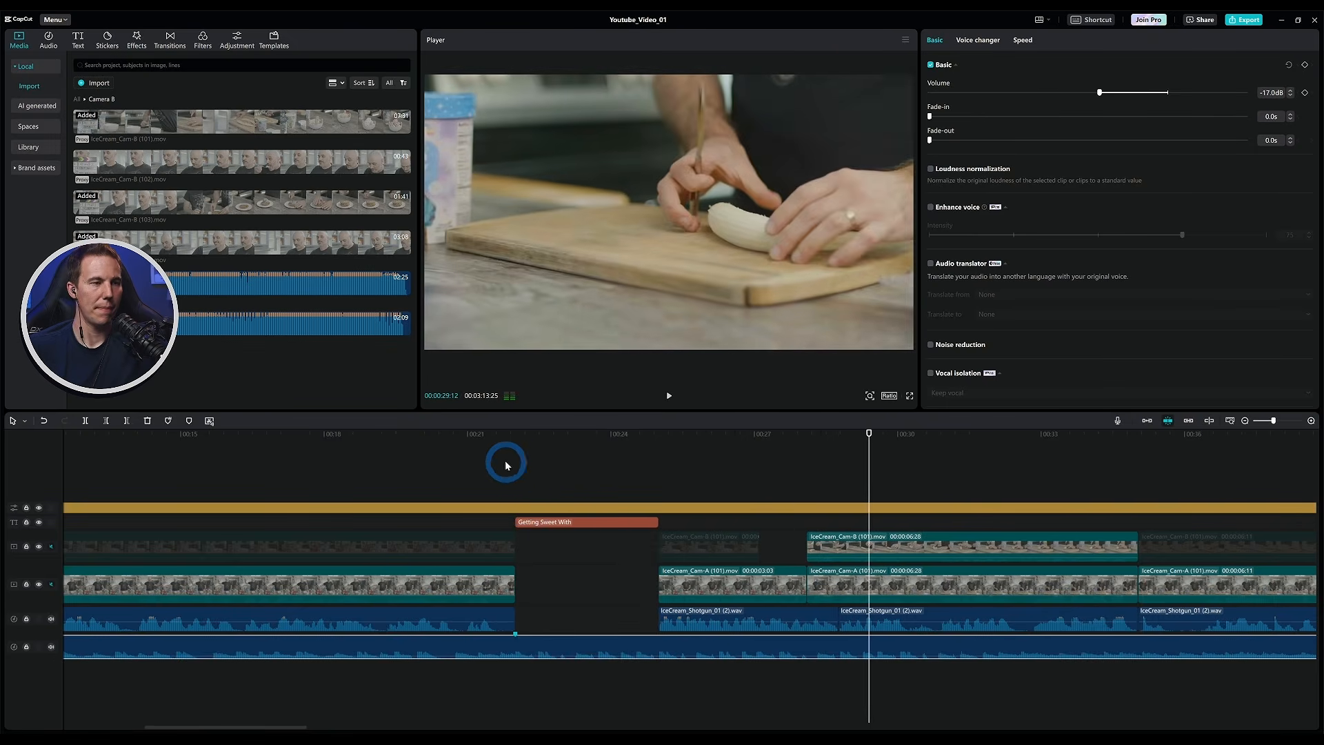
drag(506, 439, 516, 444)
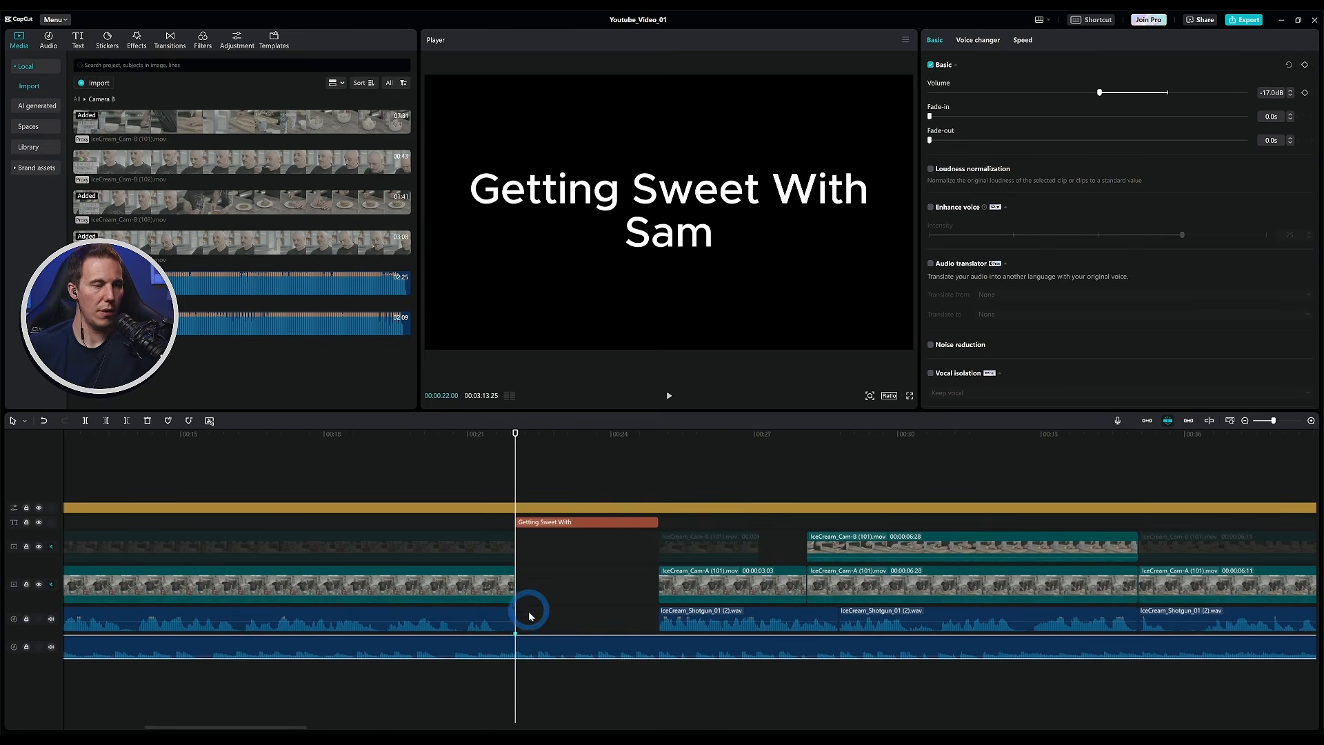
key(ctrl+z)
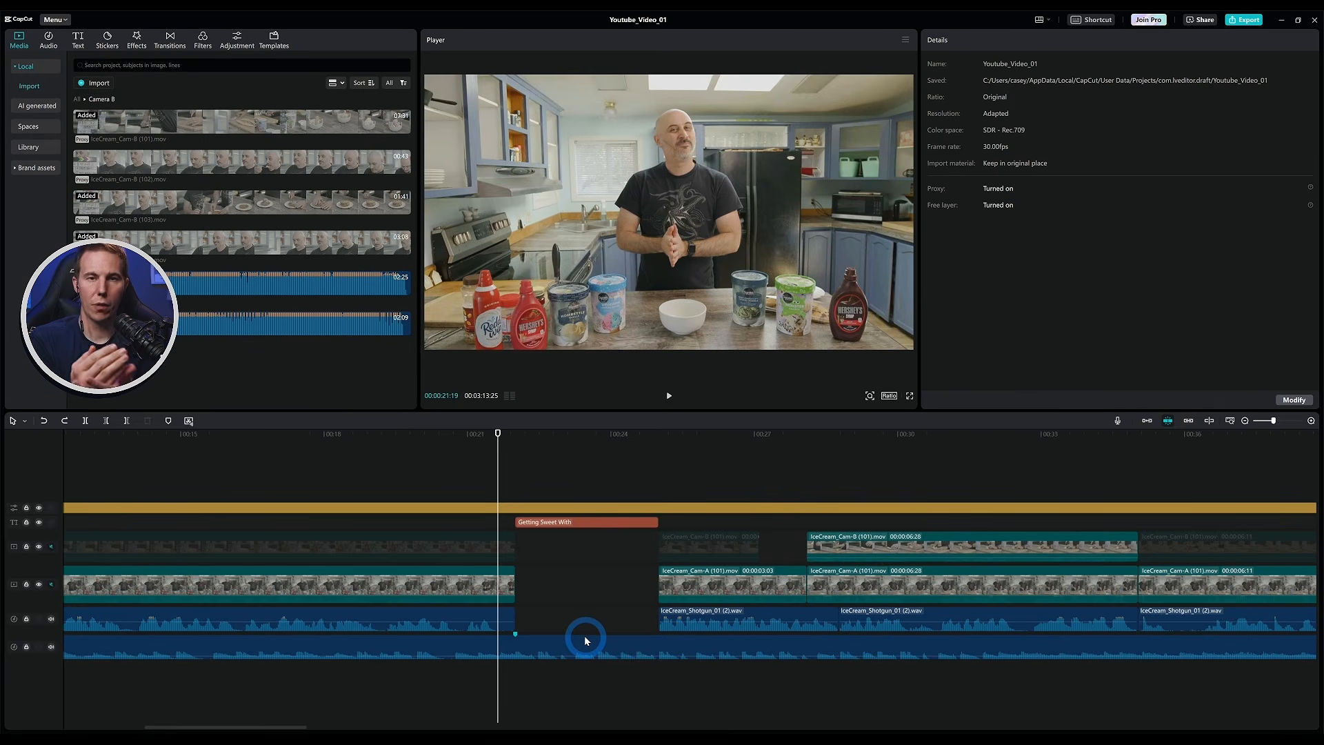
Add a volume keyframe to the music clip at 00:00:21:17, just before the title, keeping the level at -17.0 dB
click(585, 640)
mouse_move(498, 434)
mouse_down()
mouse_move(484, 440)
mouse_move(508, 443)
mouse_move(495, 449)
mouse_up()
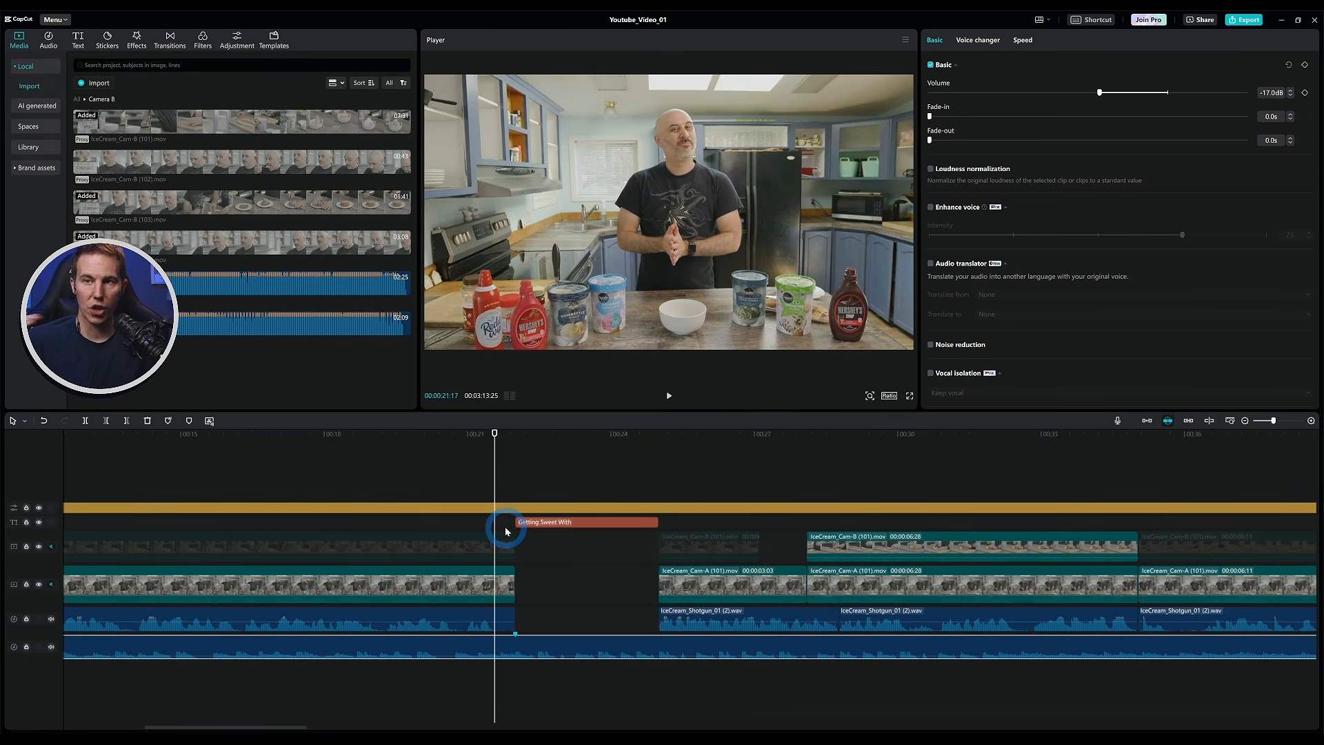
click(501, 654)
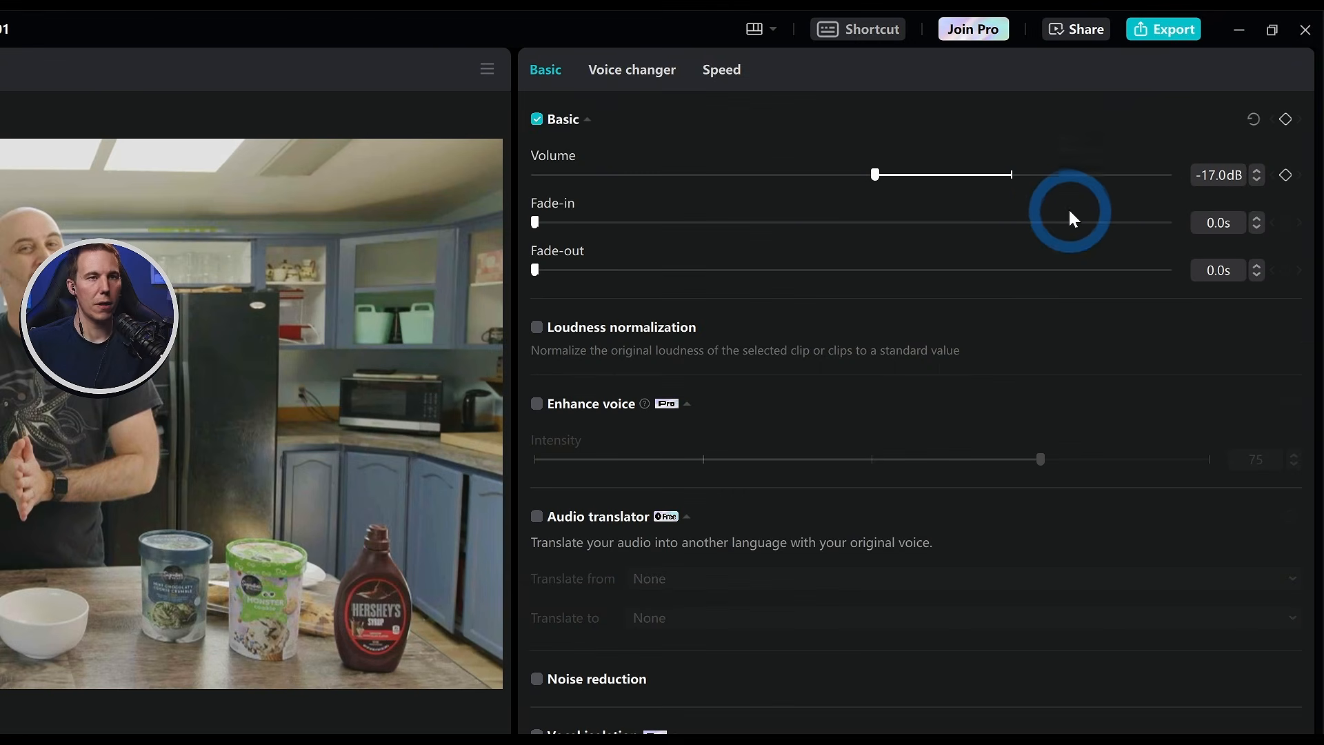
click(1286, 176)
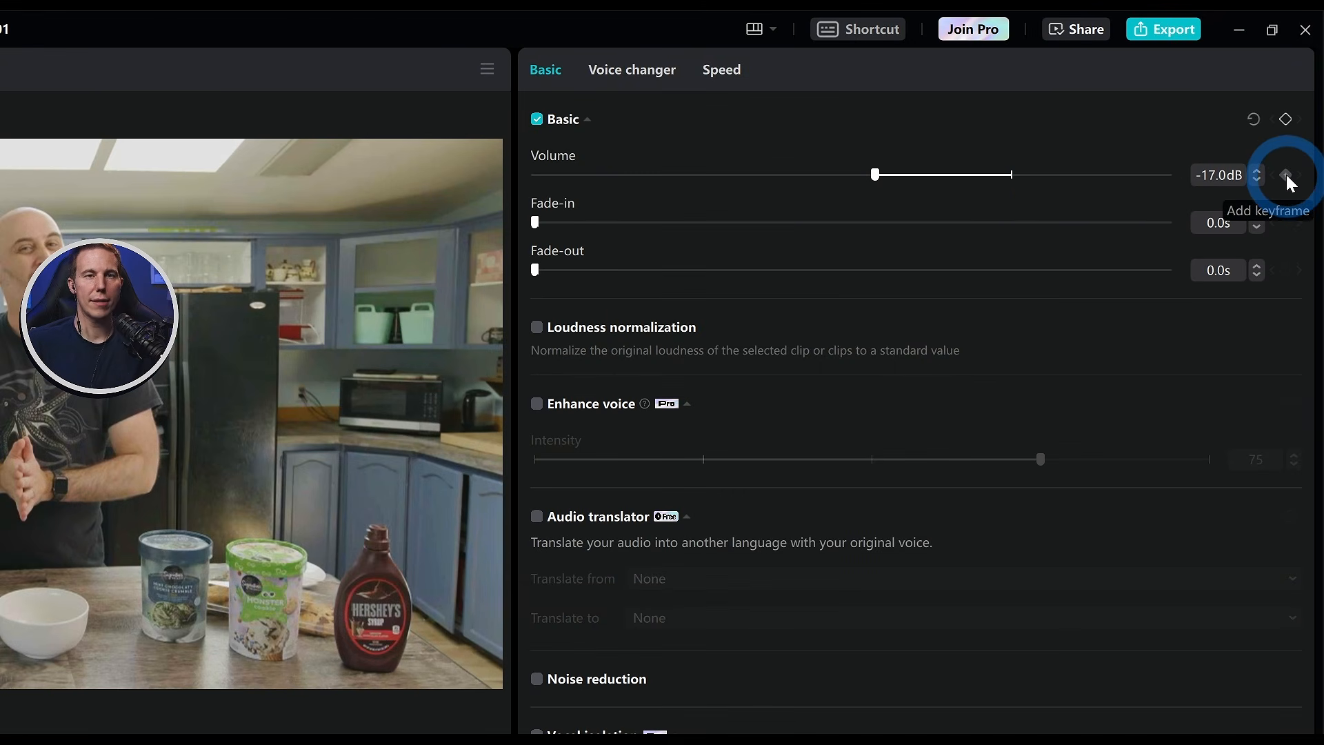
click(1286, 175)
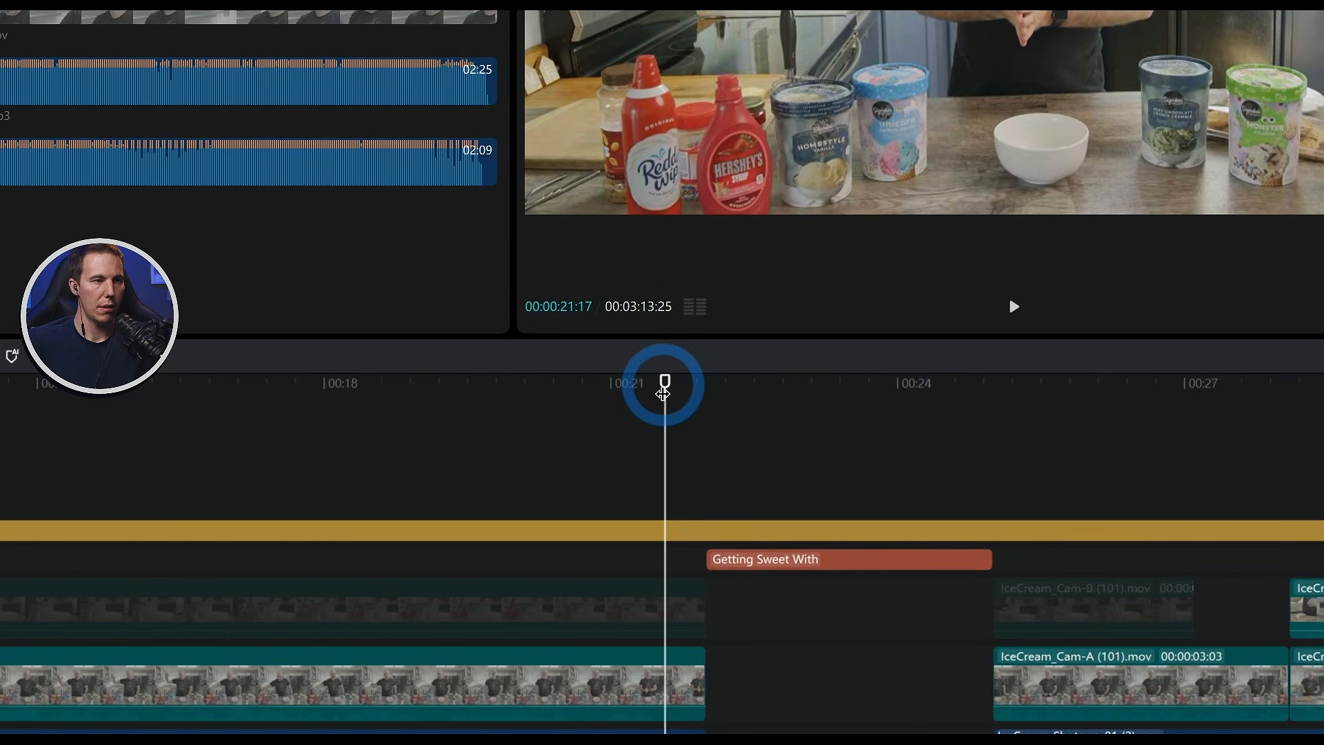
Raise the music volume to -6.0 dB at the title's start, 00:00:22:00, and play the lead-in to check the rise
drag(663, 393, 698, 620)
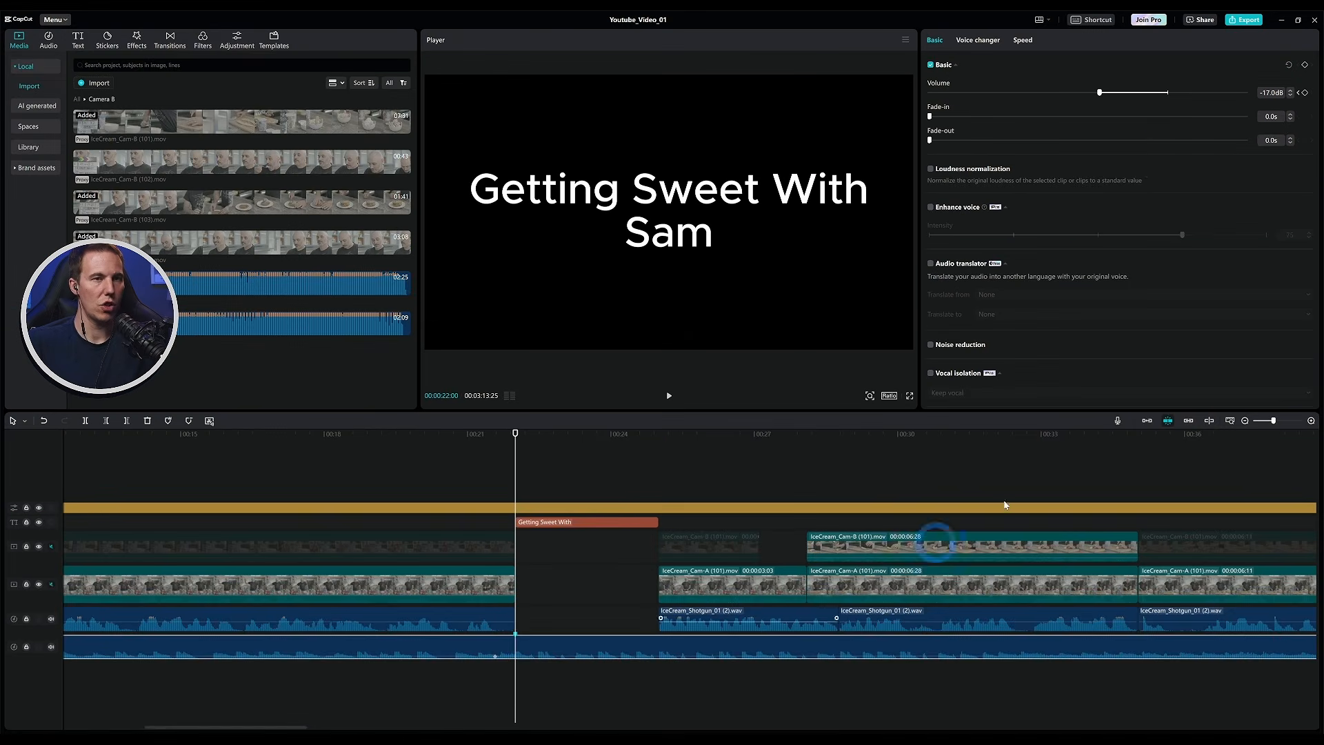
drag(1103, 99, 1143, 98)
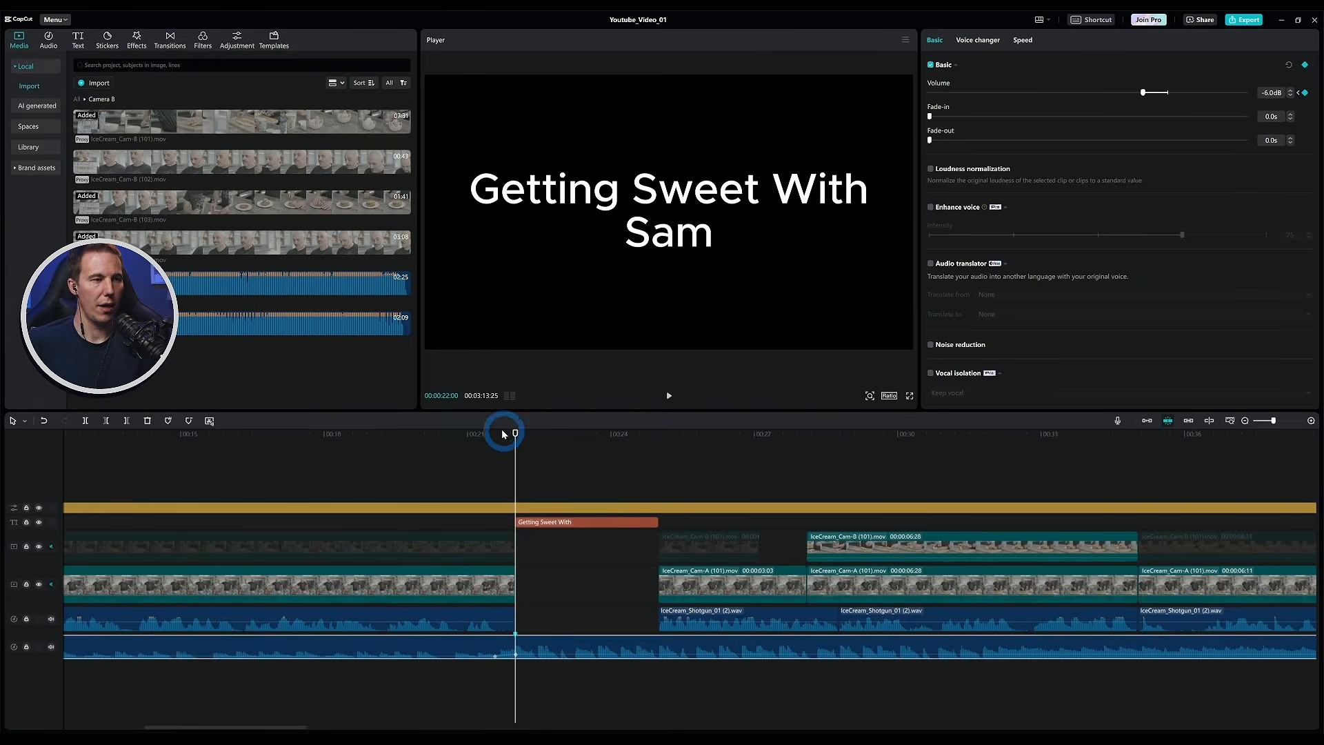
click(442, 437)
key(space)
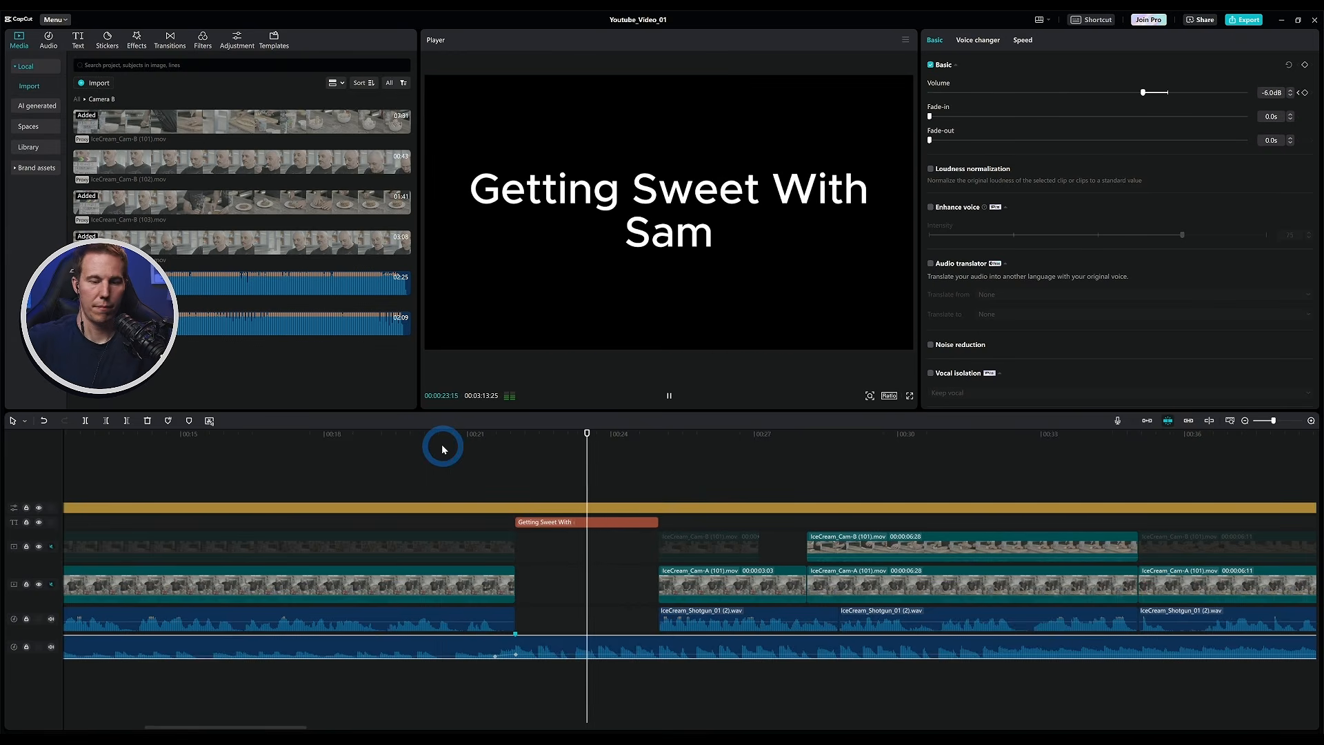
click(434, 434)
key(space)
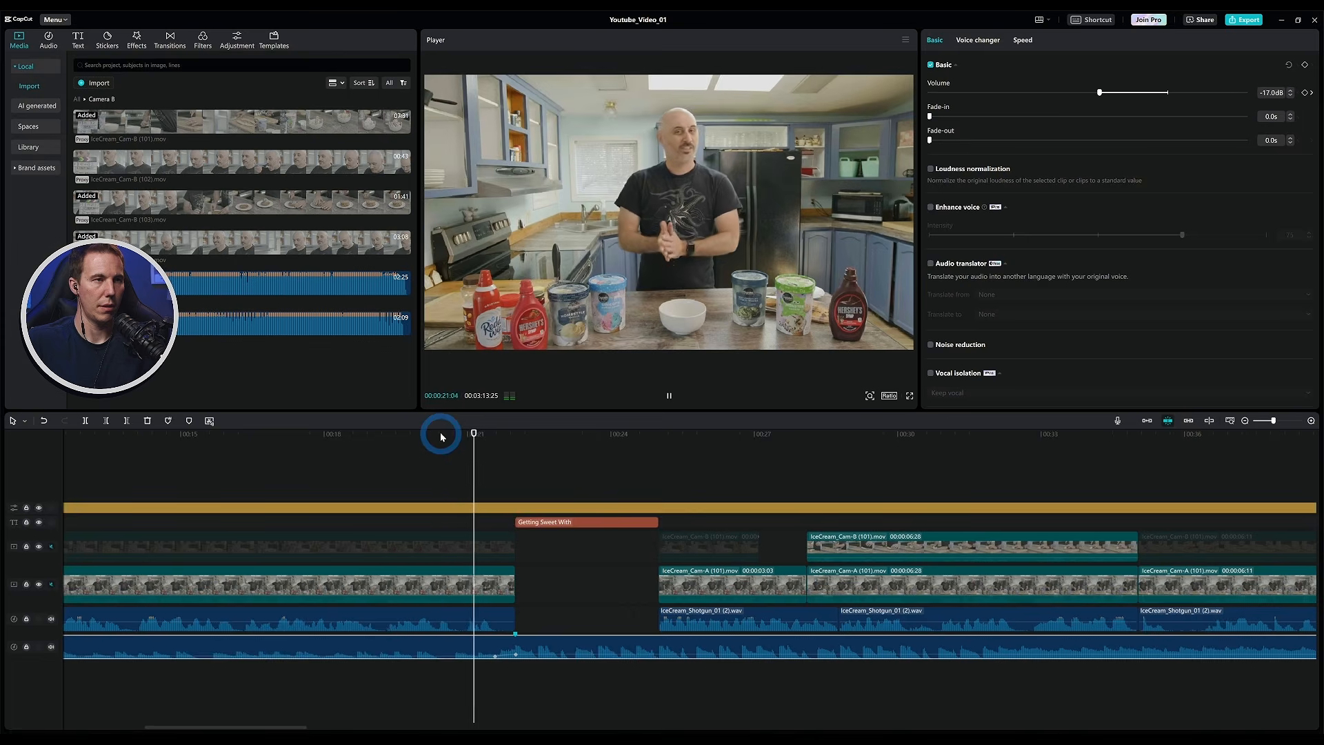
key(space)
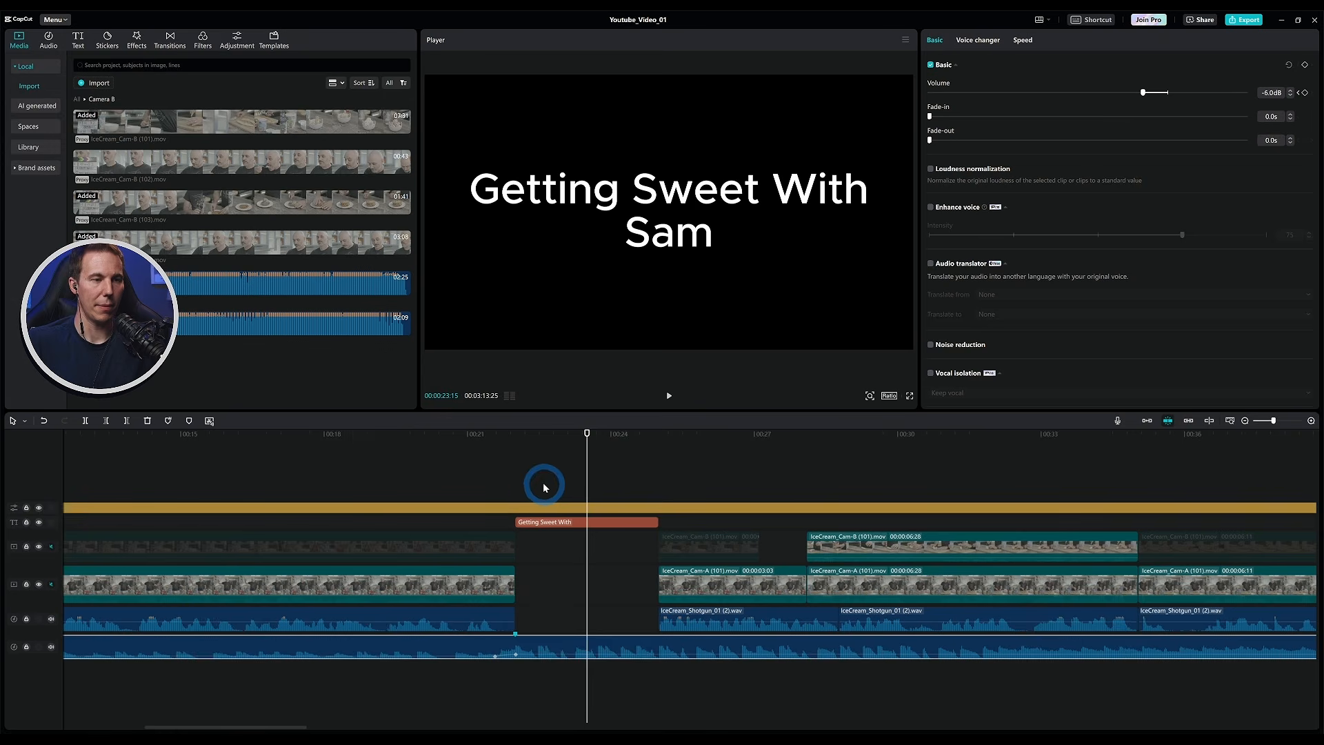
Keyframe the music at -6.0 dB at the title's end, 00:00:25:00, and lower it to -17.0 dB at 00:00:25:17
drag(587, 435, 658, 448)
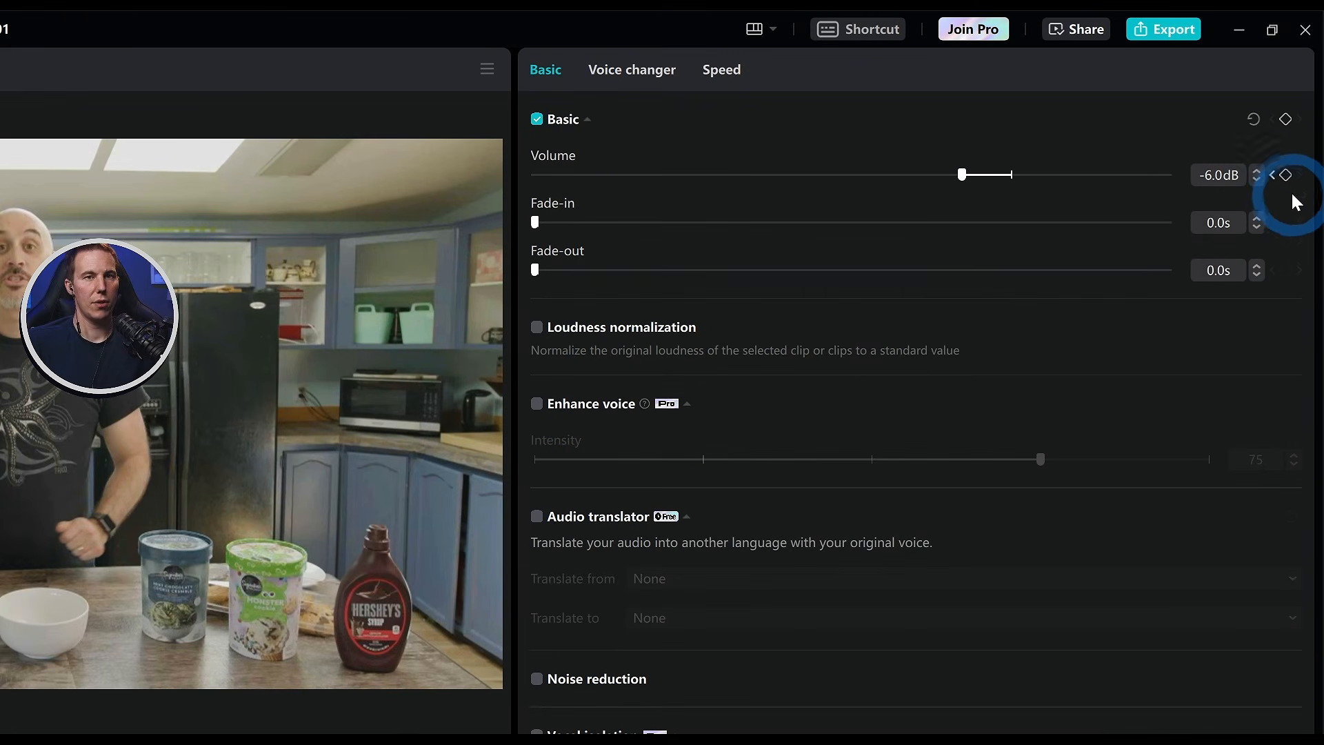
click(1287, 175)
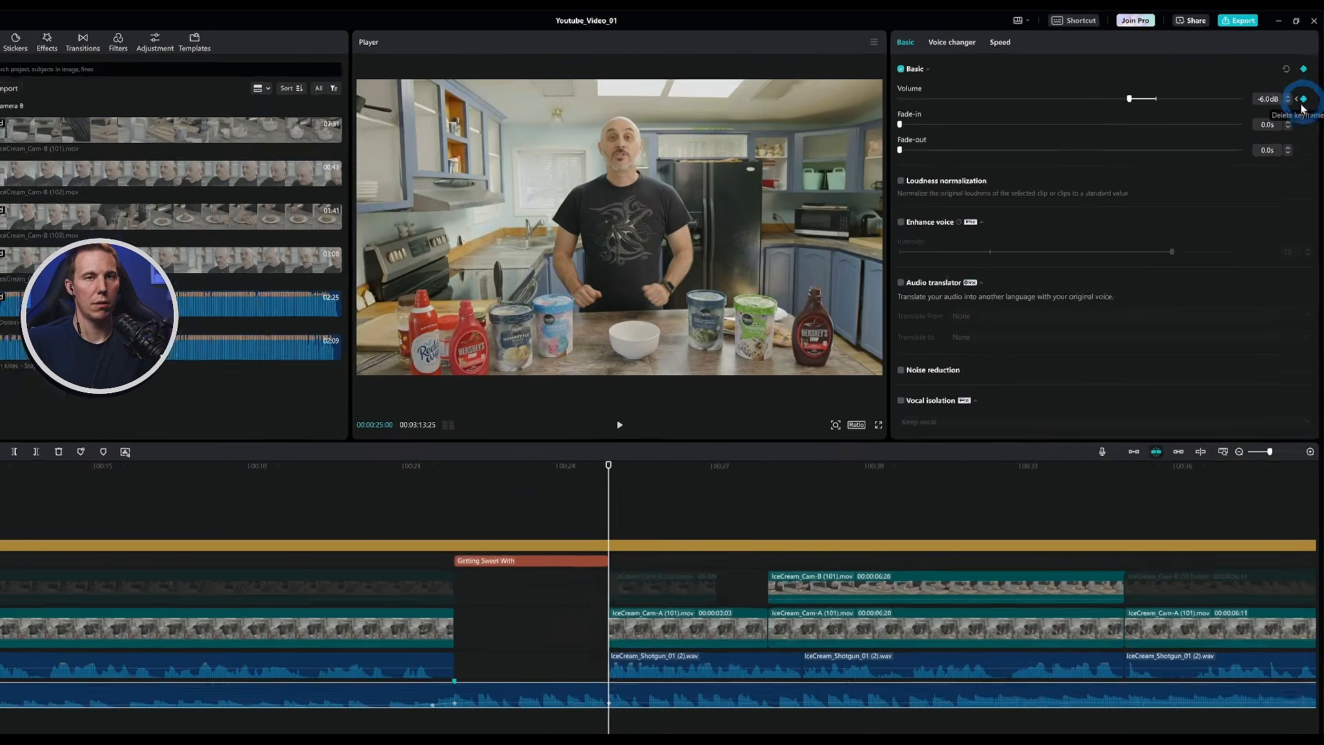
click(627, 548)
drag(664, 440, 686, 441)
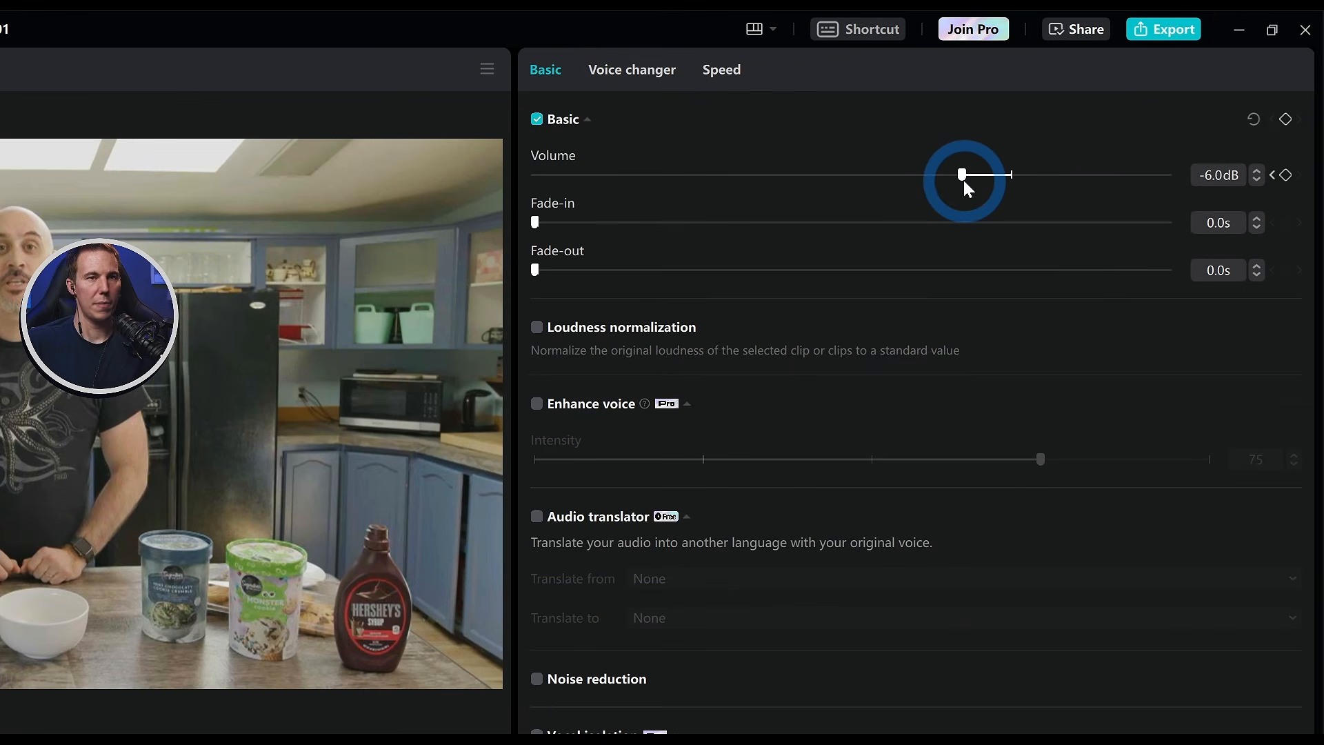
drag(965, 178, 871, 183)
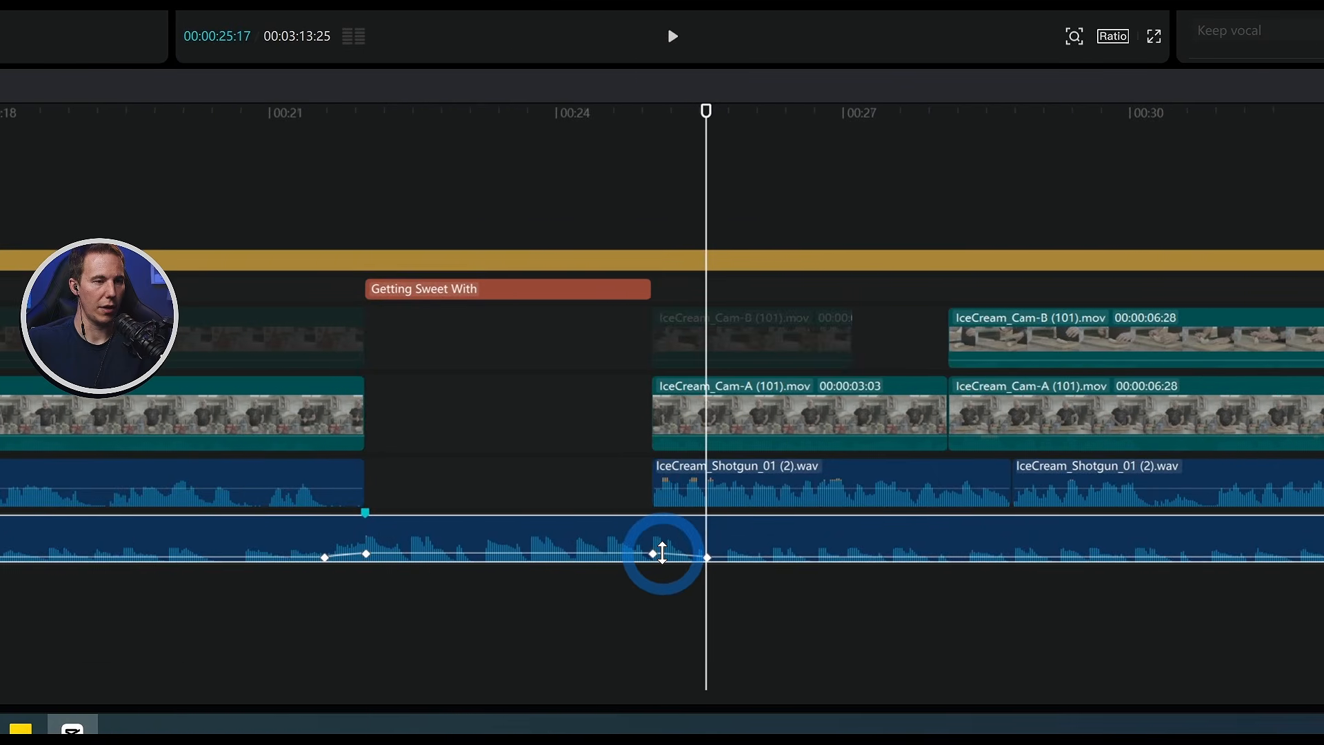
mouse_move(662, 554)
mouse_down()
mouse_move(662, 536)
mouse_move(662, 552)
mouse_up()
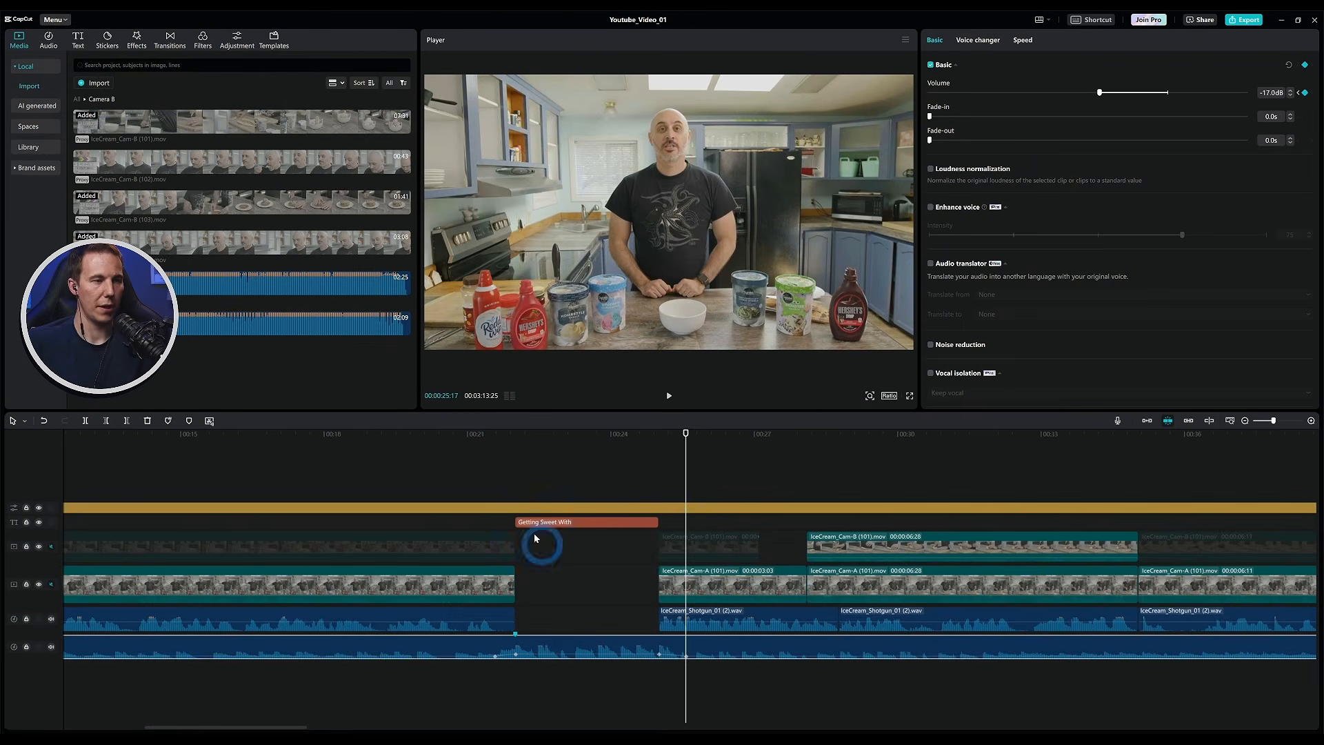
Play from before the title into the following dialogue to check how the music level rises and falls
click(374, 433)
key(space)
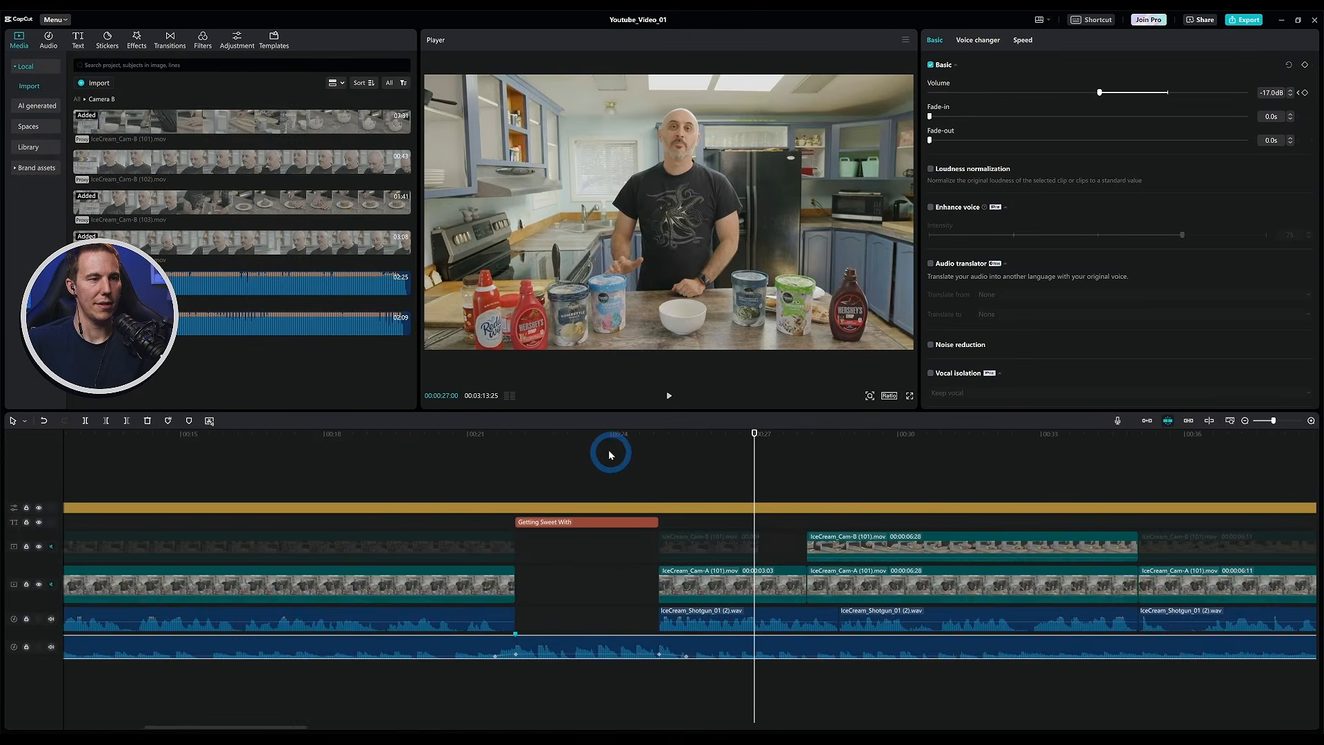
click(609, 452)
drag(1100, 92, 1147, 110)
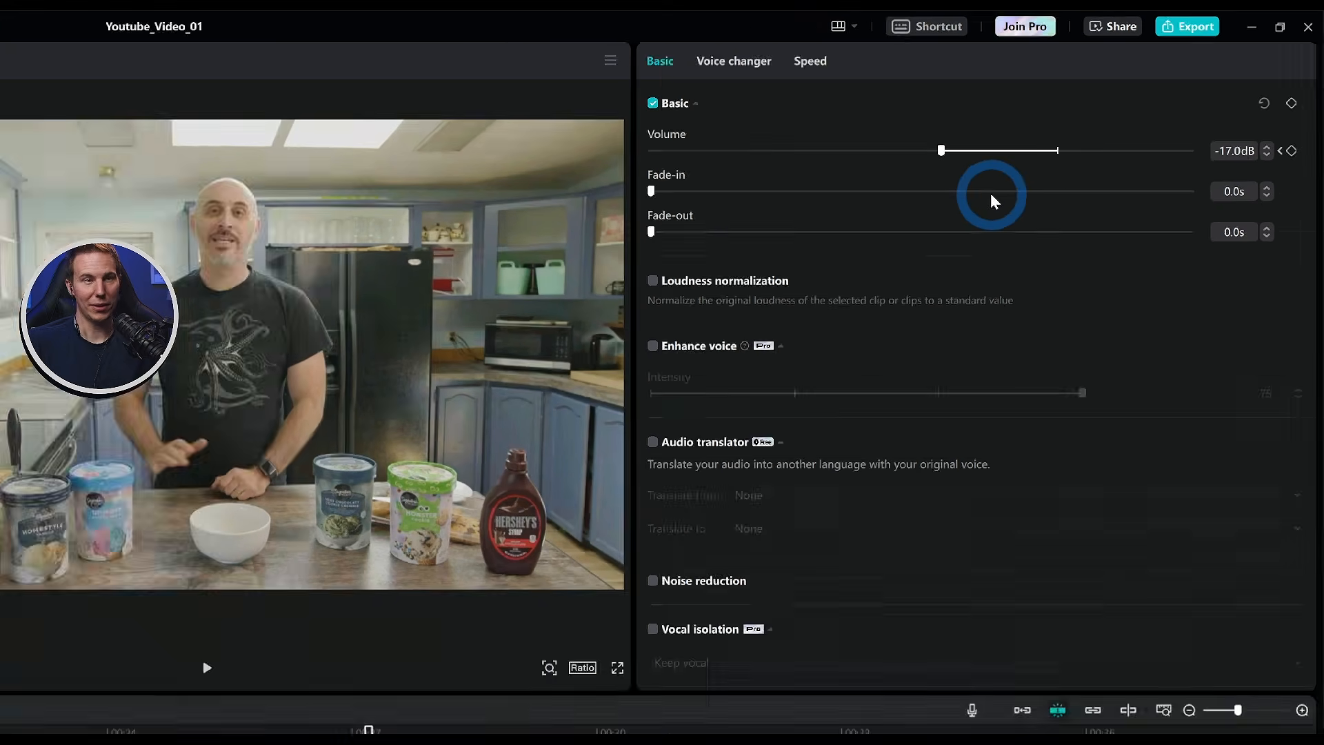
click(464, 461)
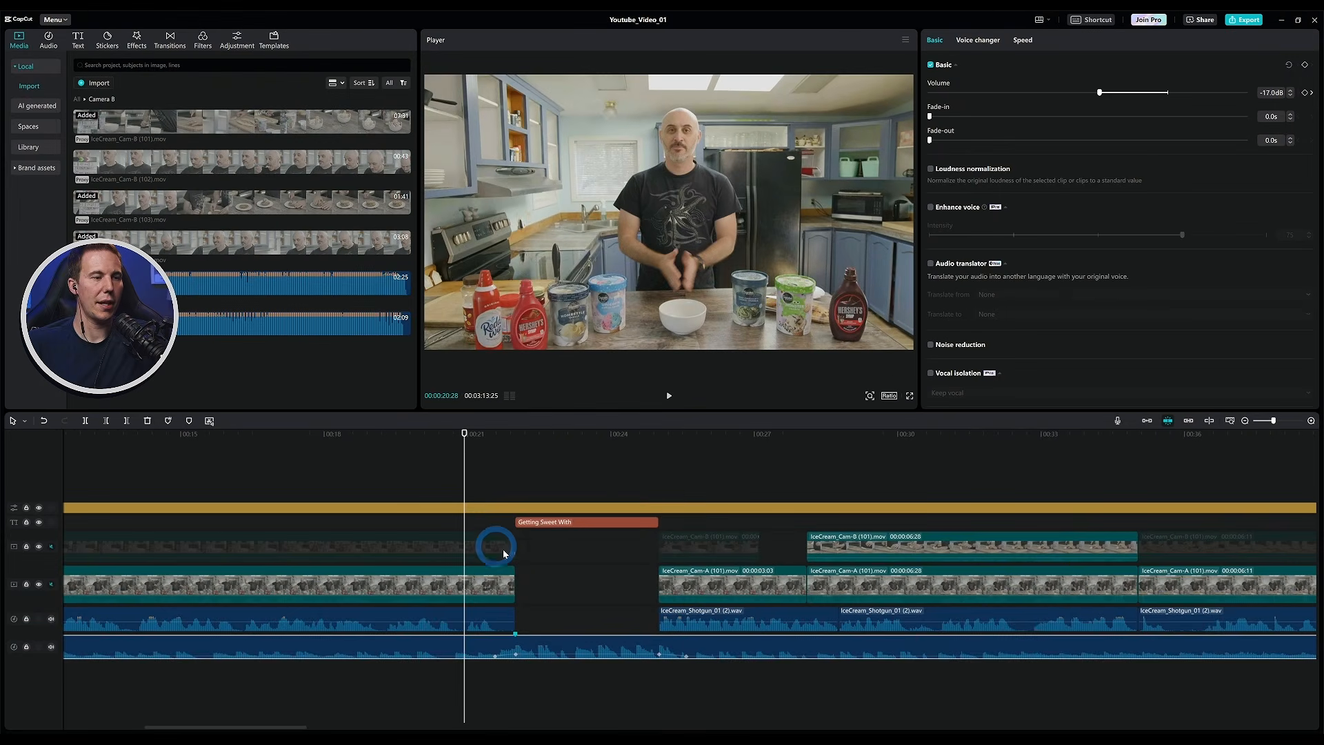
click(803, 650)
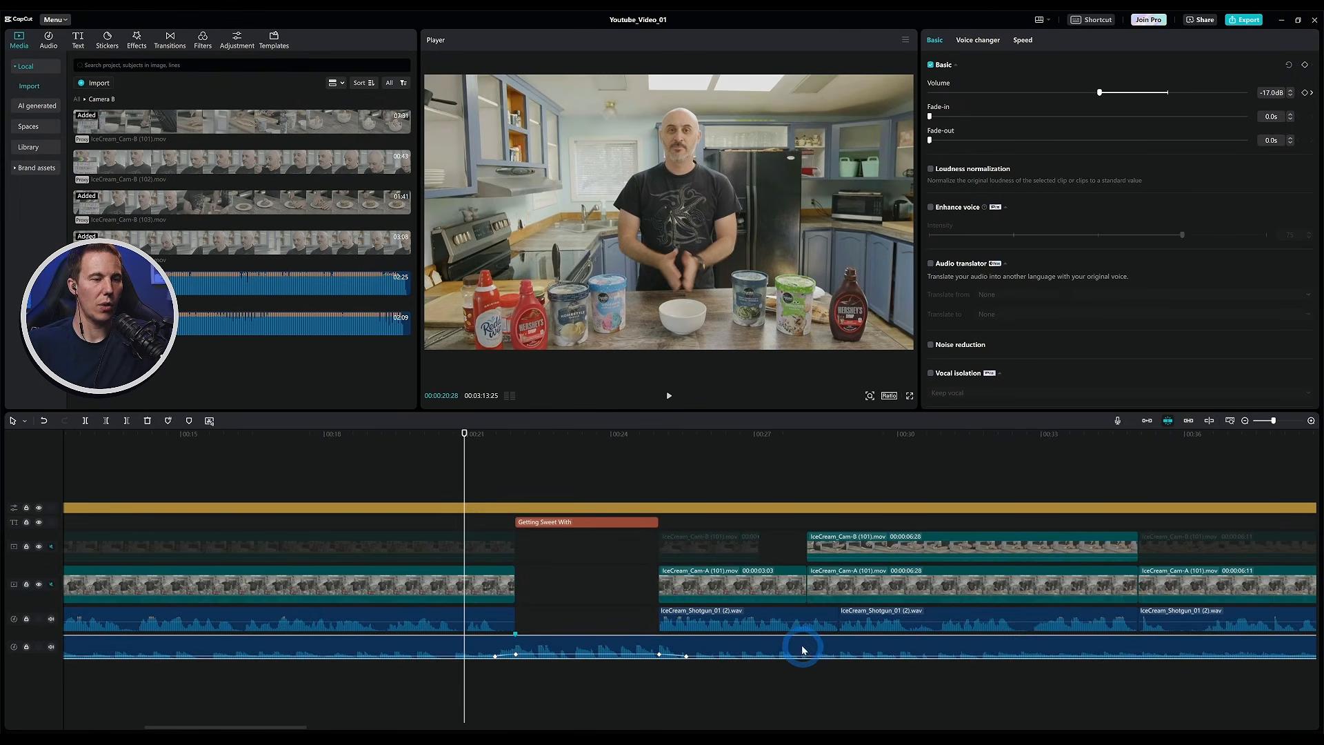
click(926, 622)
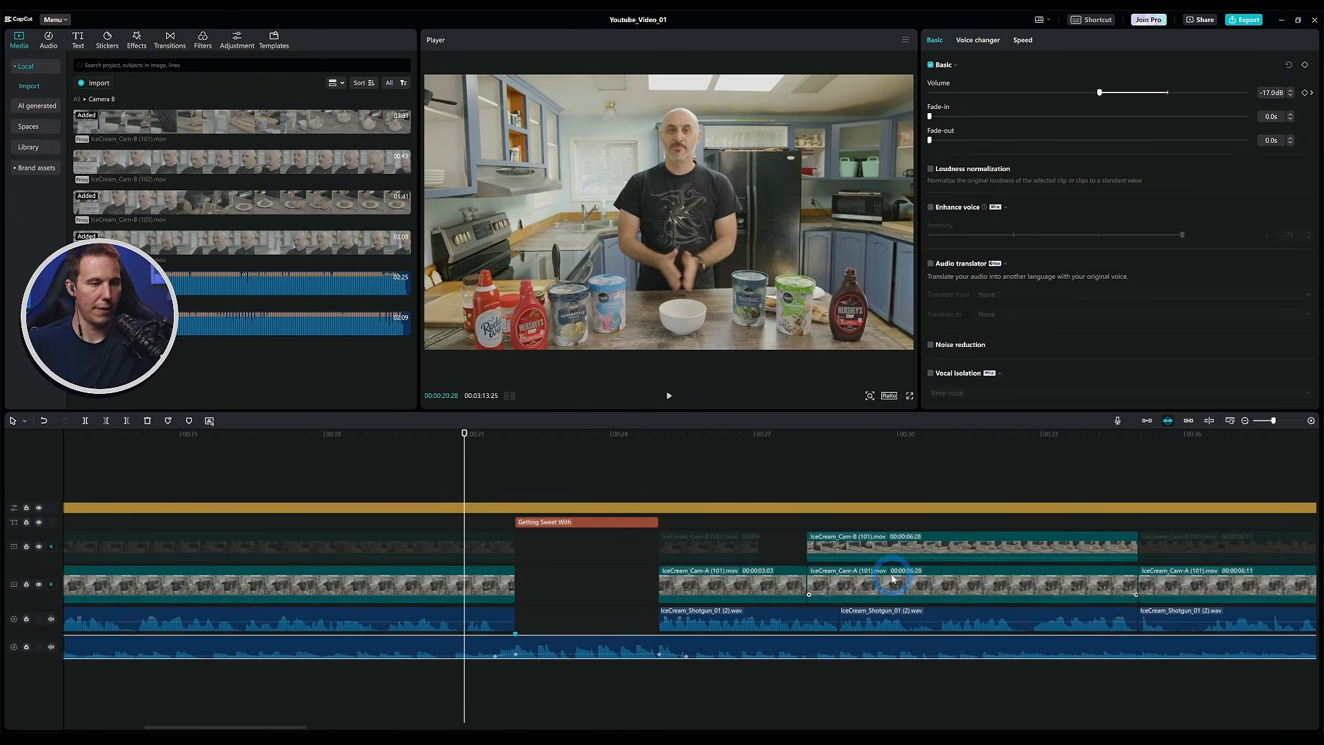
Show the whole timeline and sample the music under the dialogue at several points up to the closing part of the song
key(shift+z)
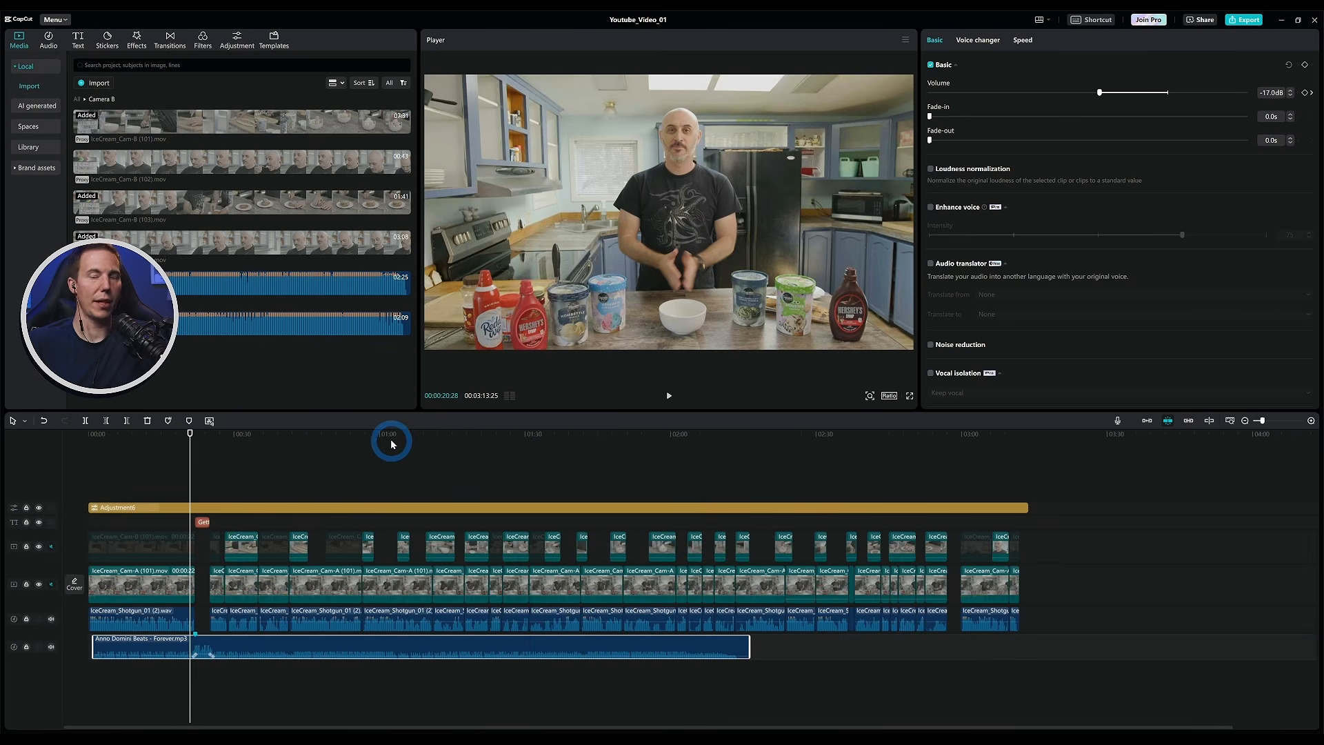
click(333, 442)
key(space)
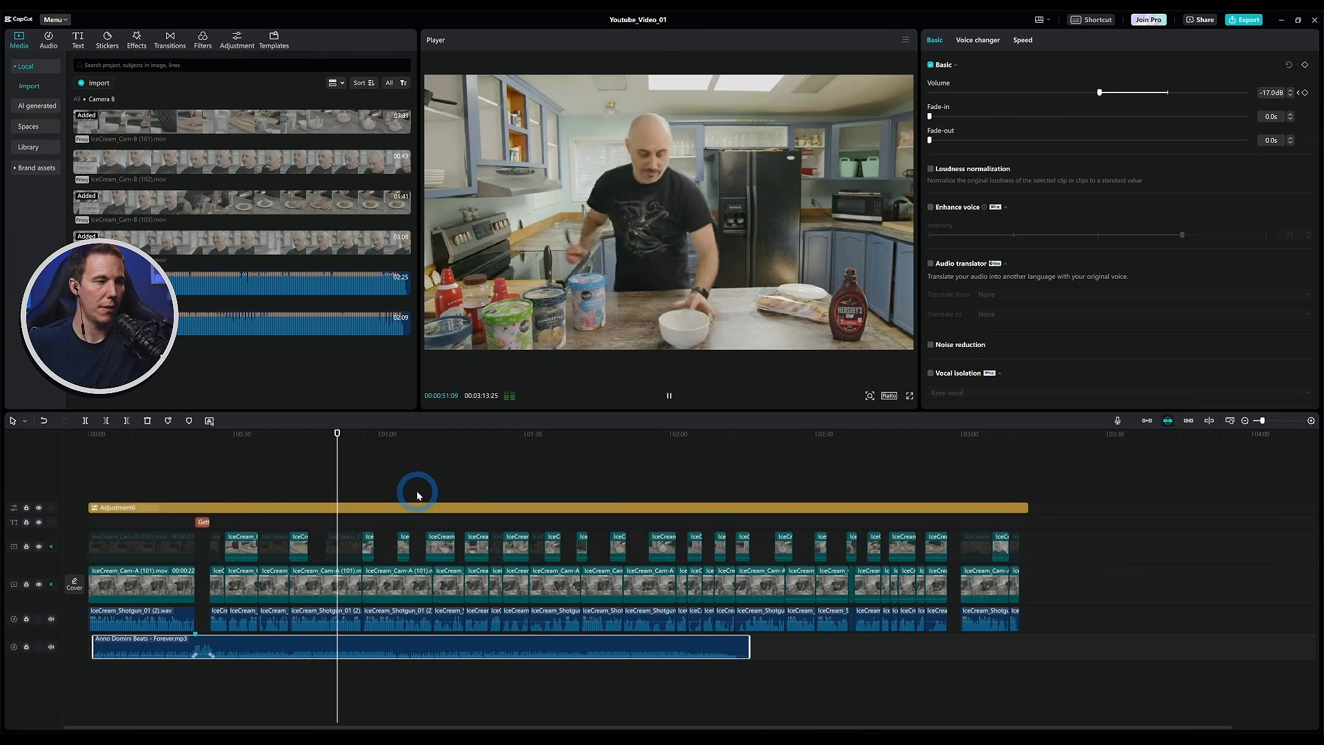
click(408, 439)
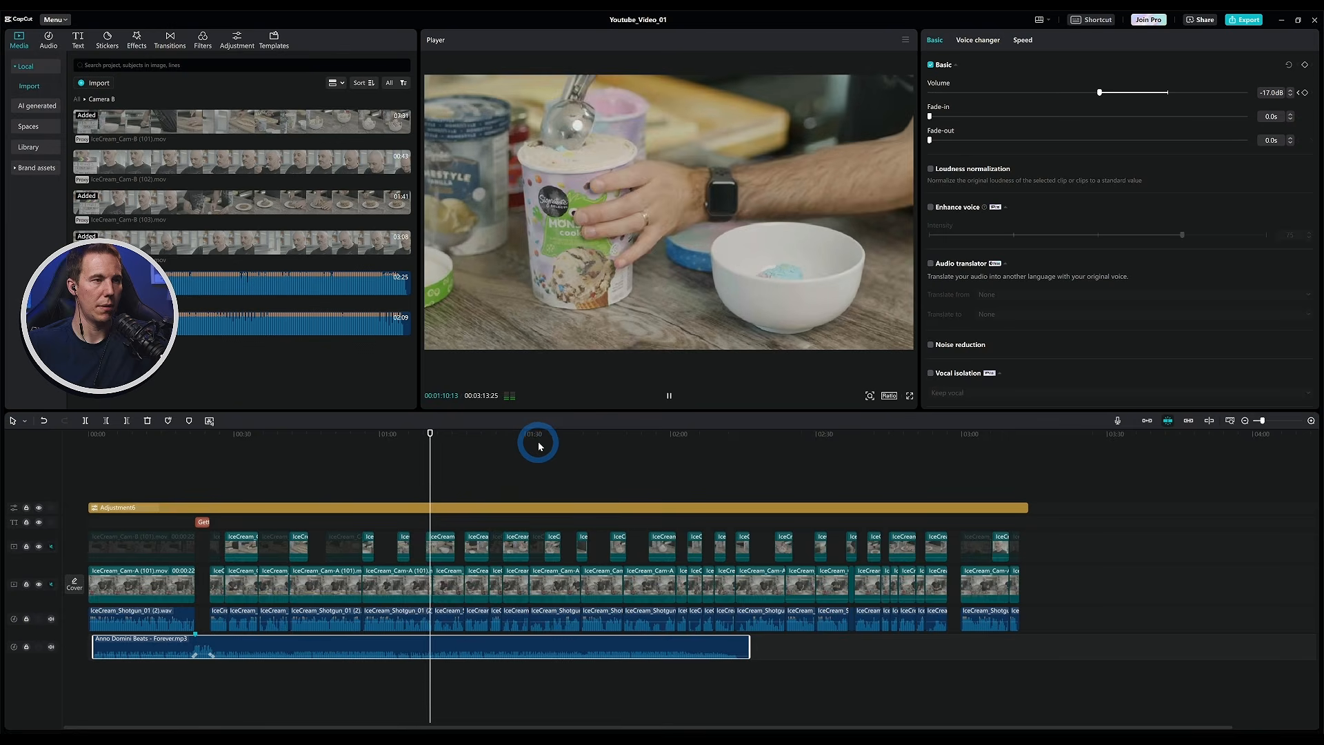
click(703, 436)
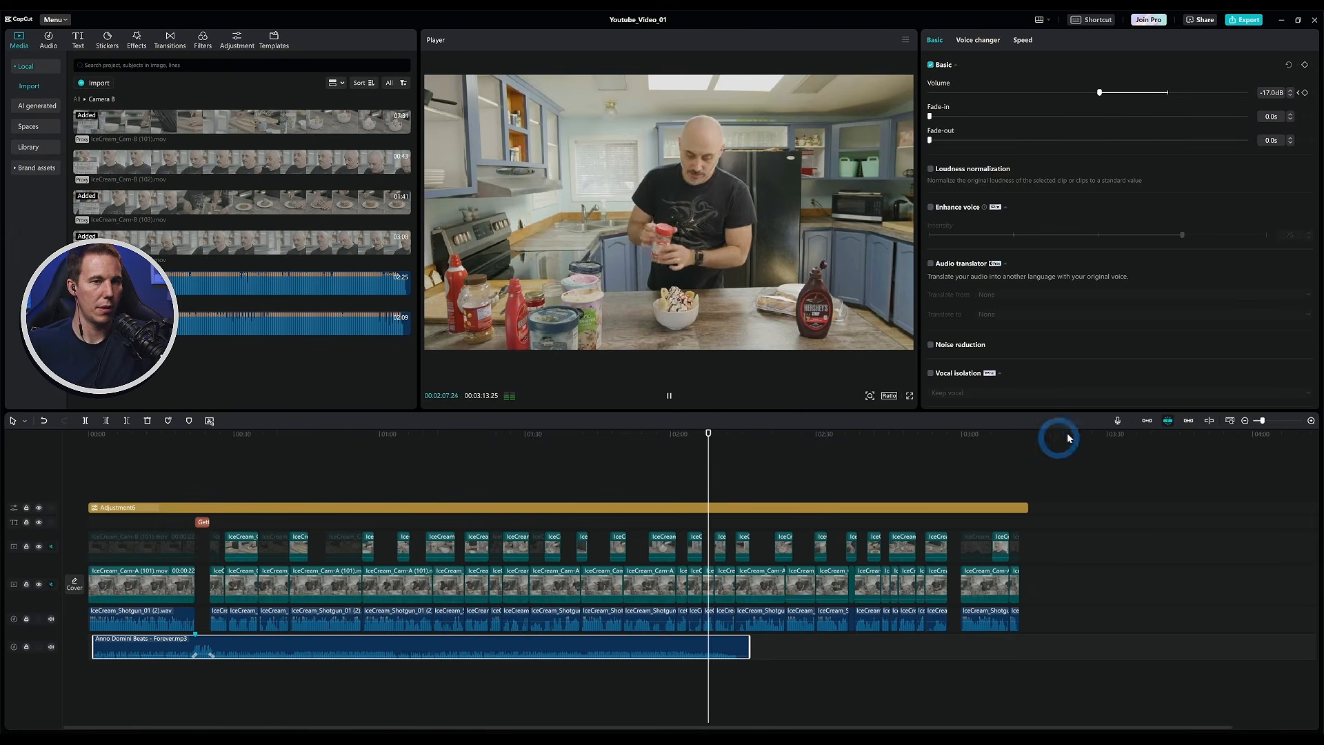
click(1311, 420)
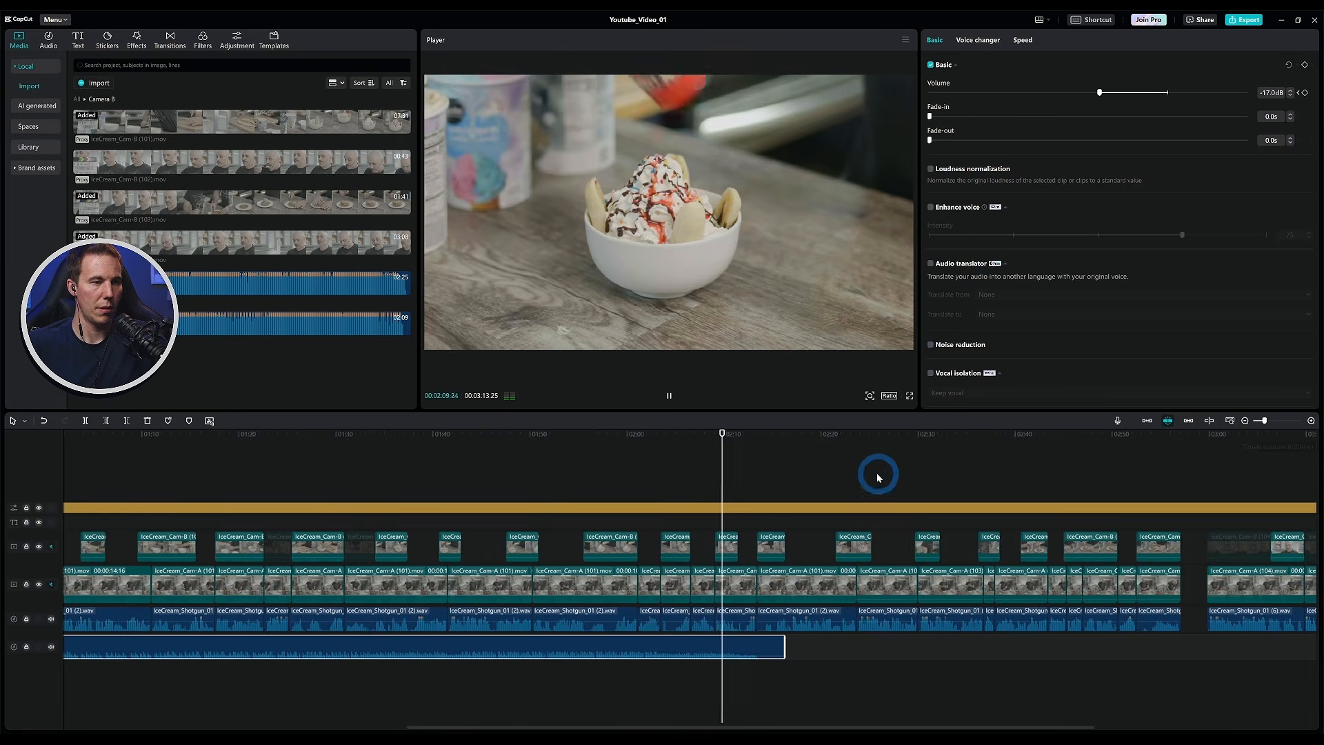
key(space)
click(602, 437)
key(space)
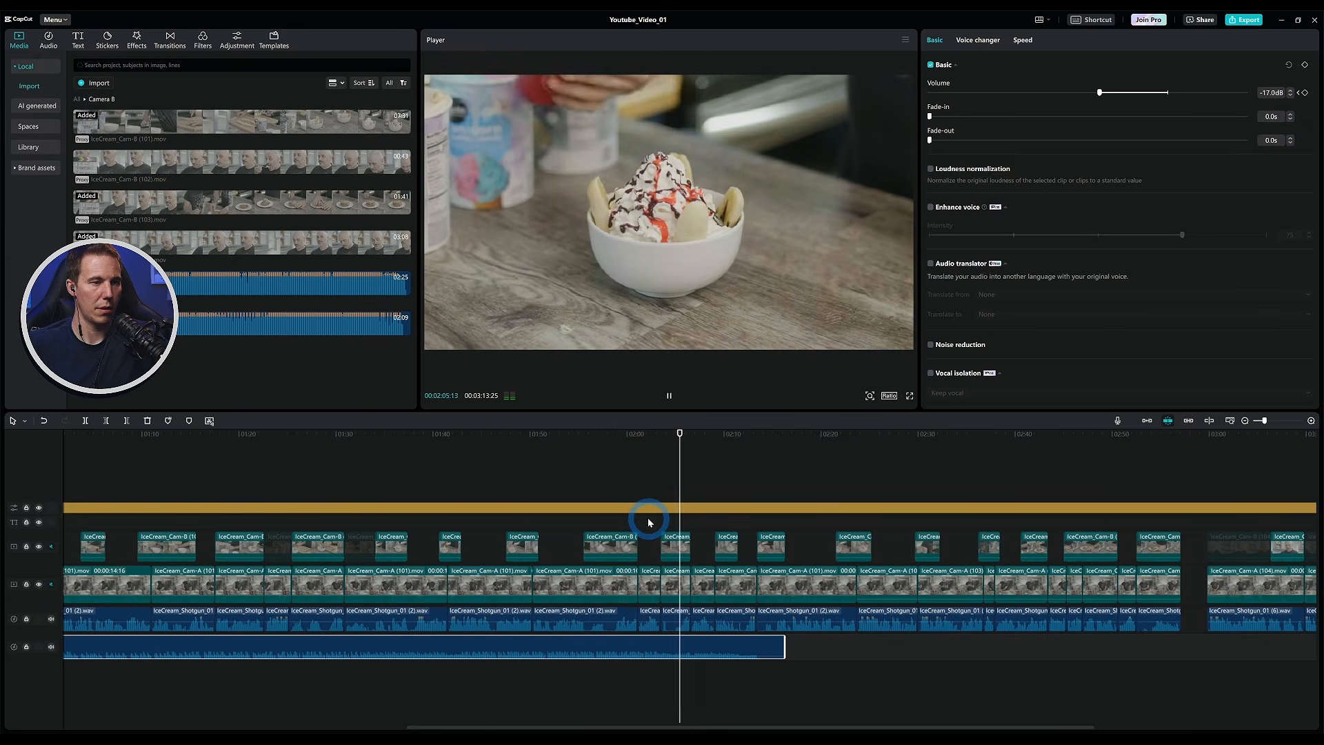
key(space)
Audition the dialogue between about 00:01:43 and 00:01:55 and trim the music clip's end back to 00:01:51:17
ctrl+scroll(722, 671, up, 3)
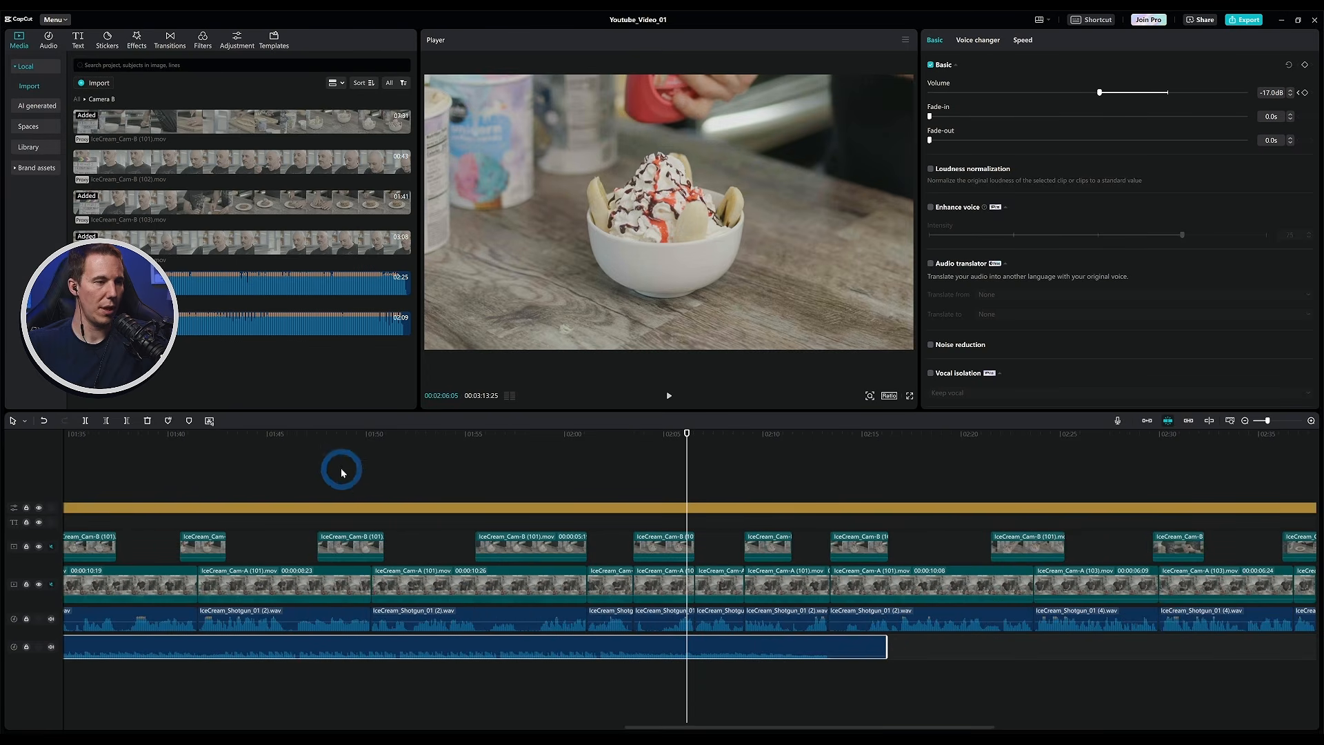
click(330, 436)
click(235, 435)
key(space)
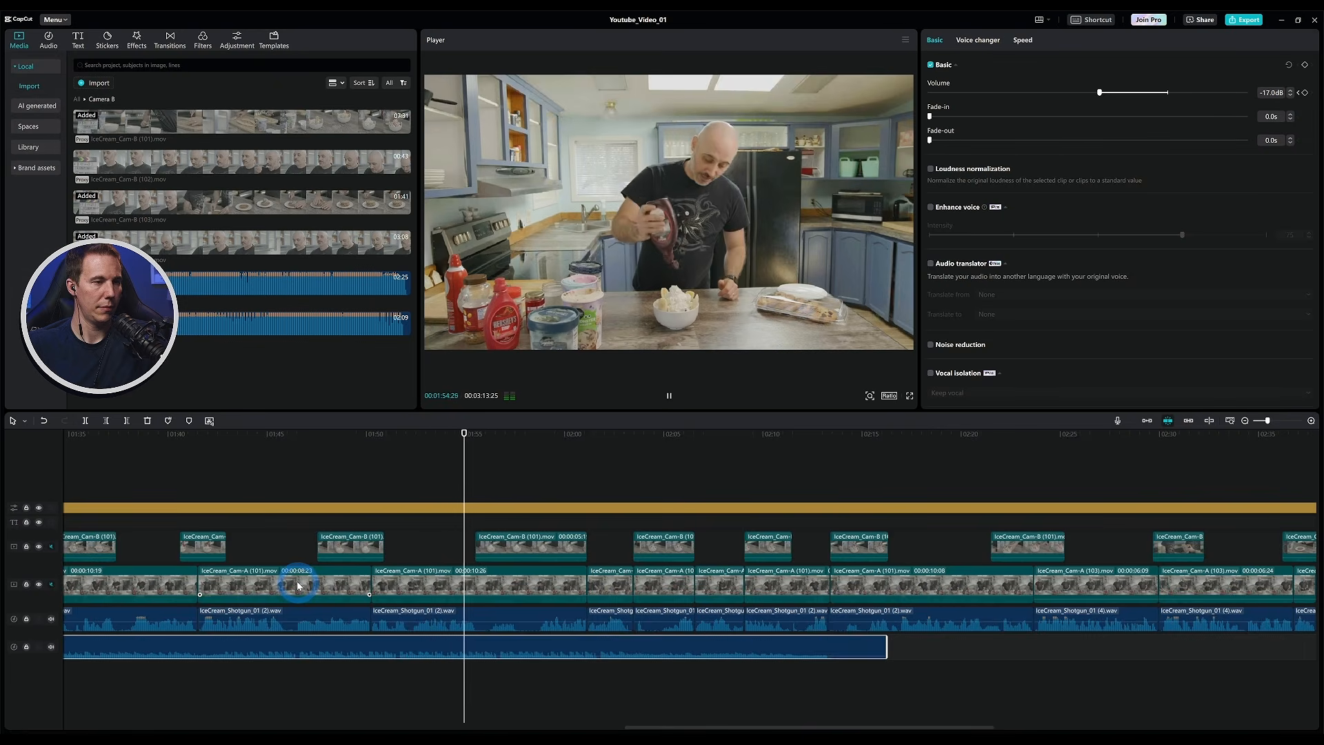
click(351, 445)
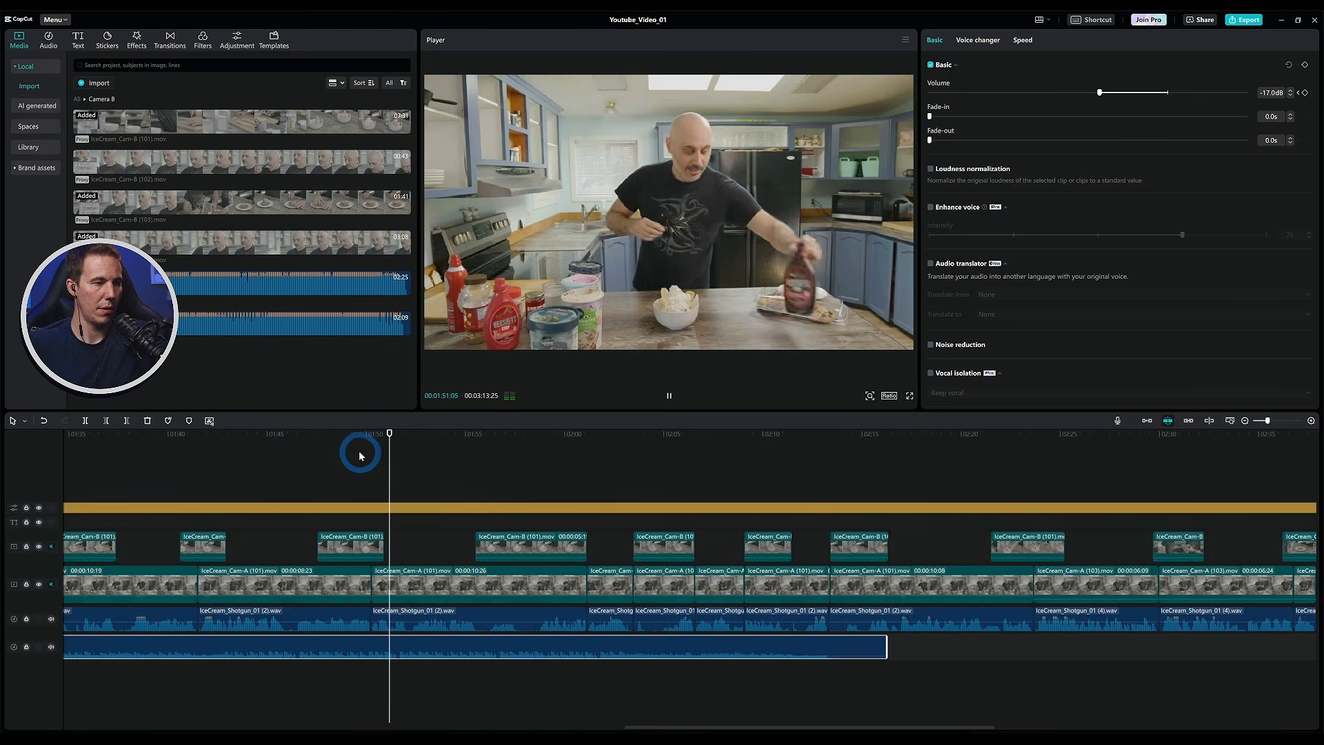
key(space)
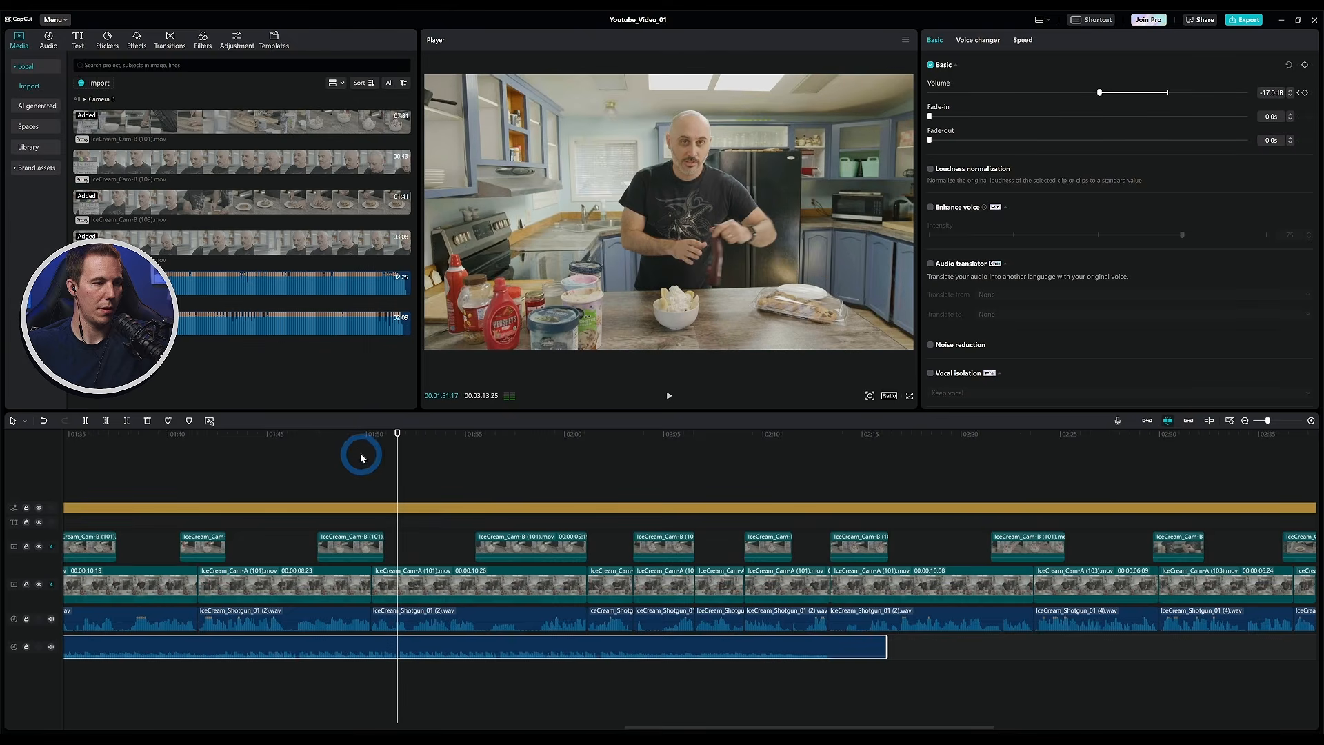
drag(886, 641, 419, 651)
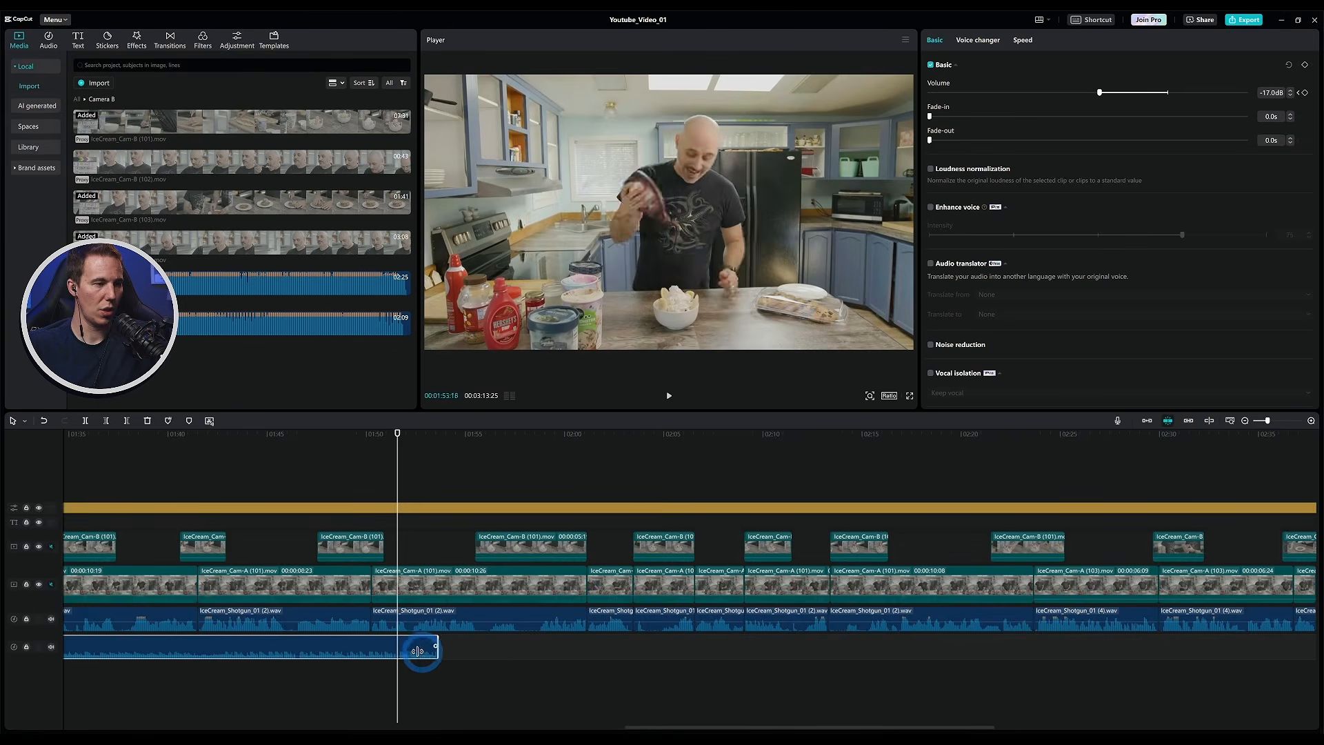
Listen for a cut point before the trimmed end, split the music clip at 00:01:46:14, and select the part after the split
click(200, 480)
key(space)
click(267, 588)
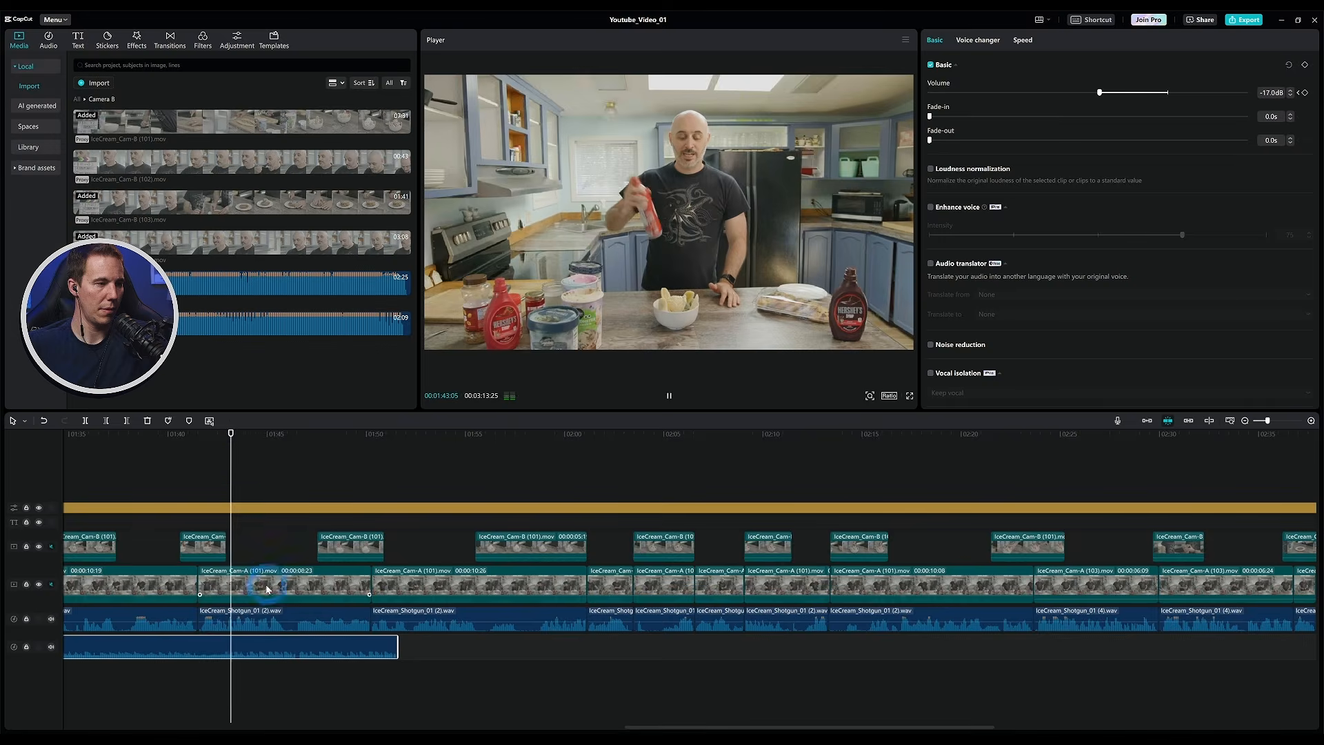
mouse_move(237, 436)
mouse_down()
mouse_move(214, 441)
mouse_move(234, 451)
mouse_up()
key(space)
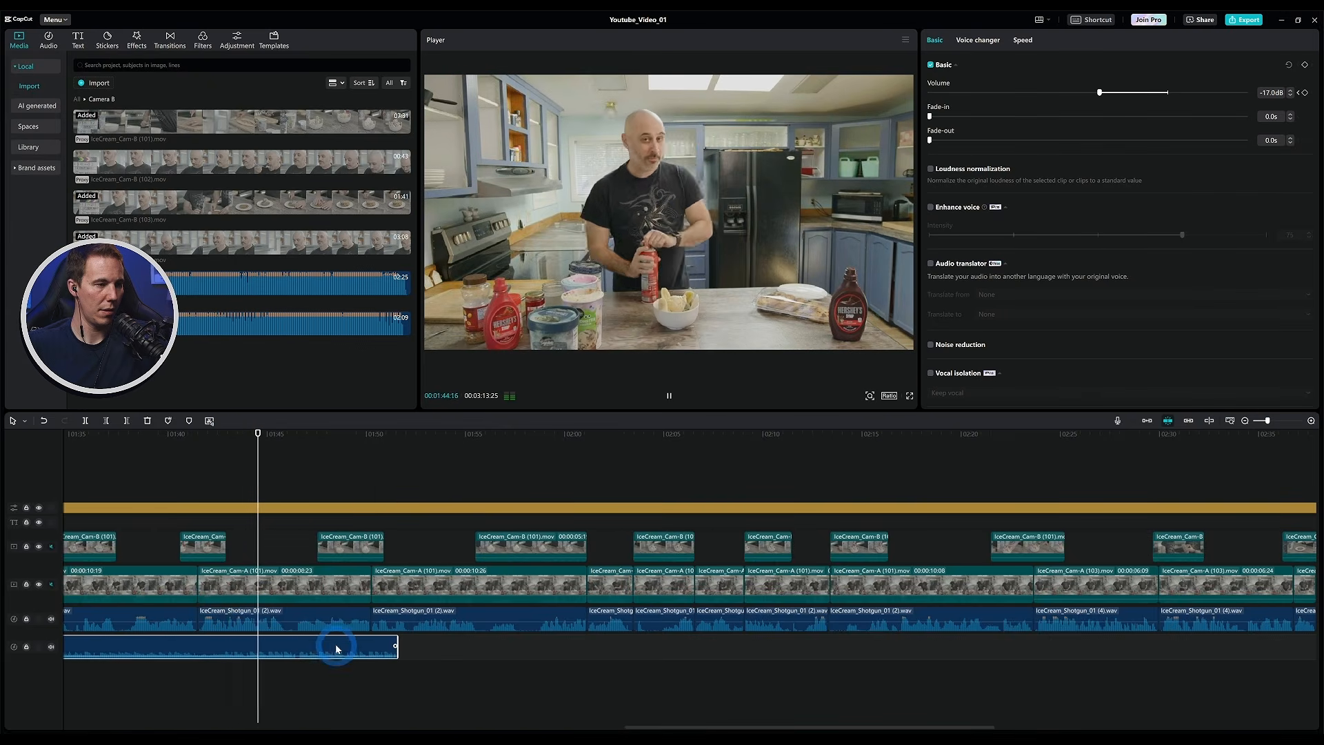
key(space)
click(1310, 421)
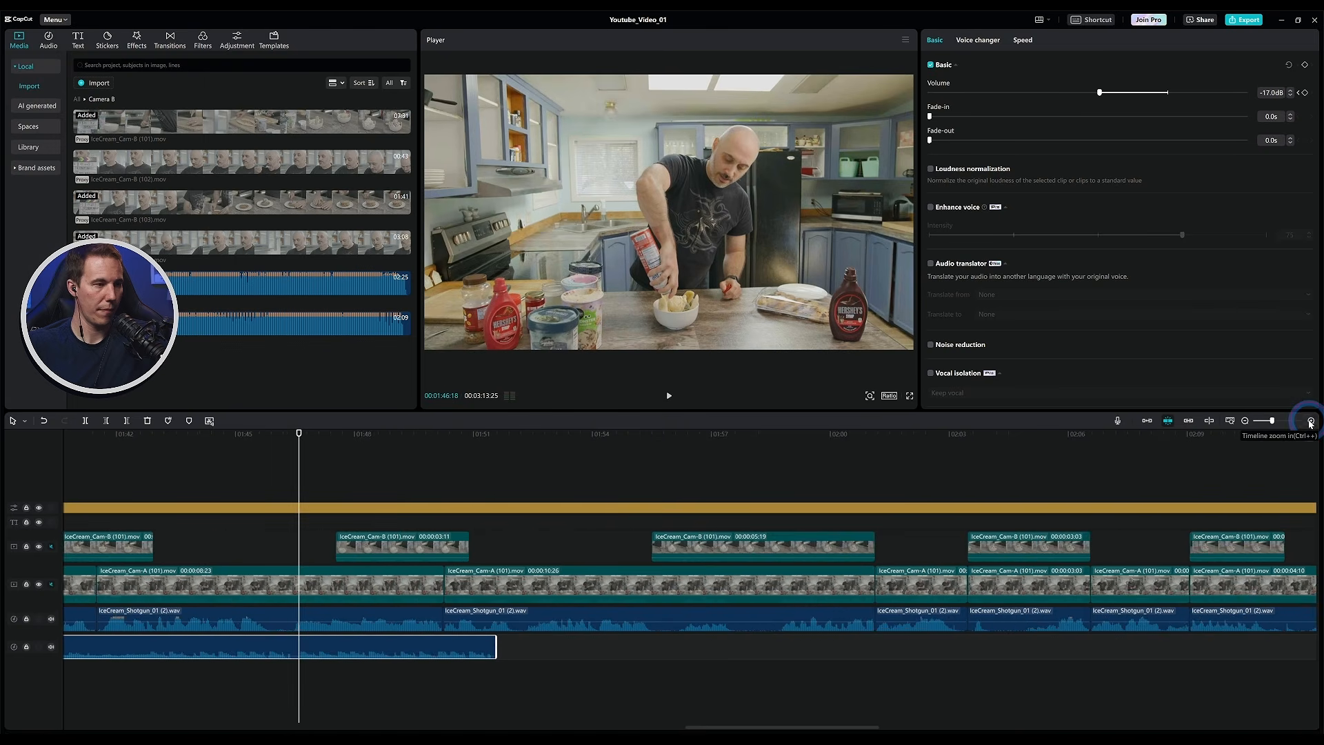
click(1311, 420)
drag(293, 435, 288, 440)
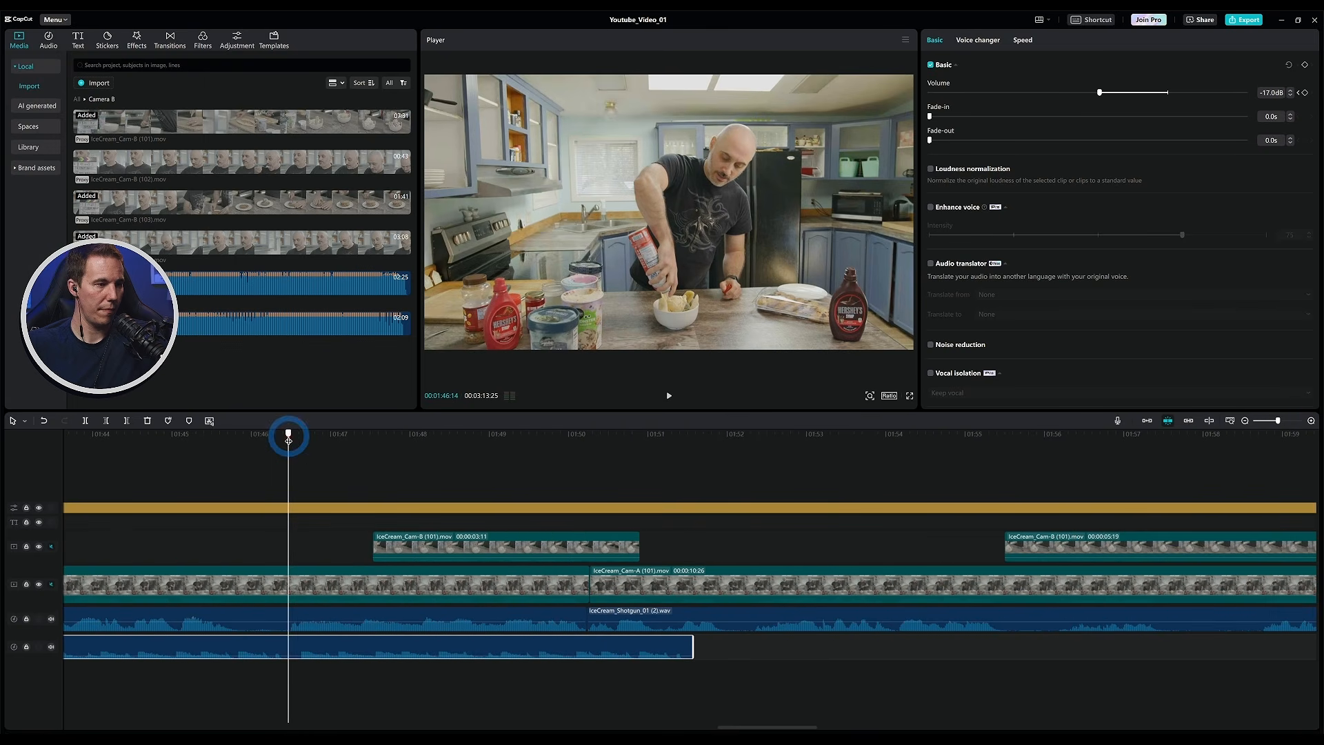
key(ctrl+b)
click(377, 645)
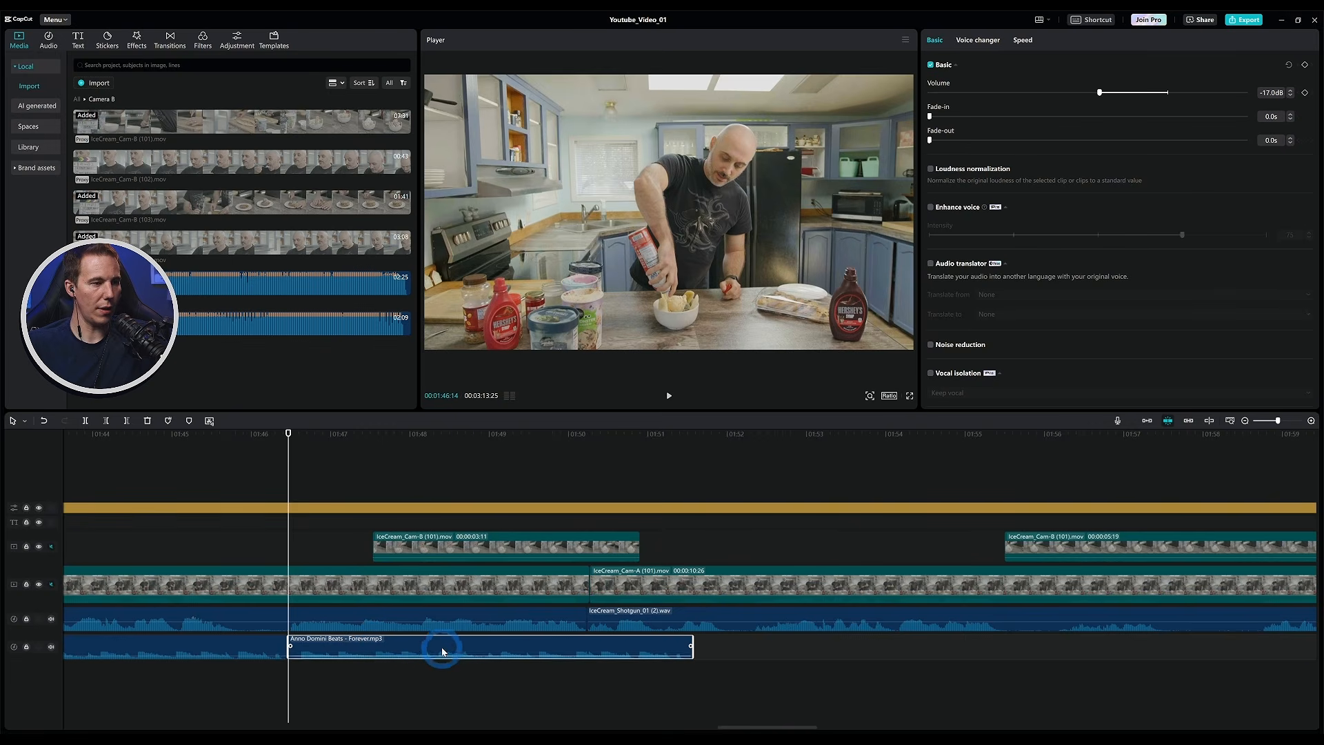
Place a copy of the selected music segment directly after it and play across both joins
drag(405, 644, 812, 640)
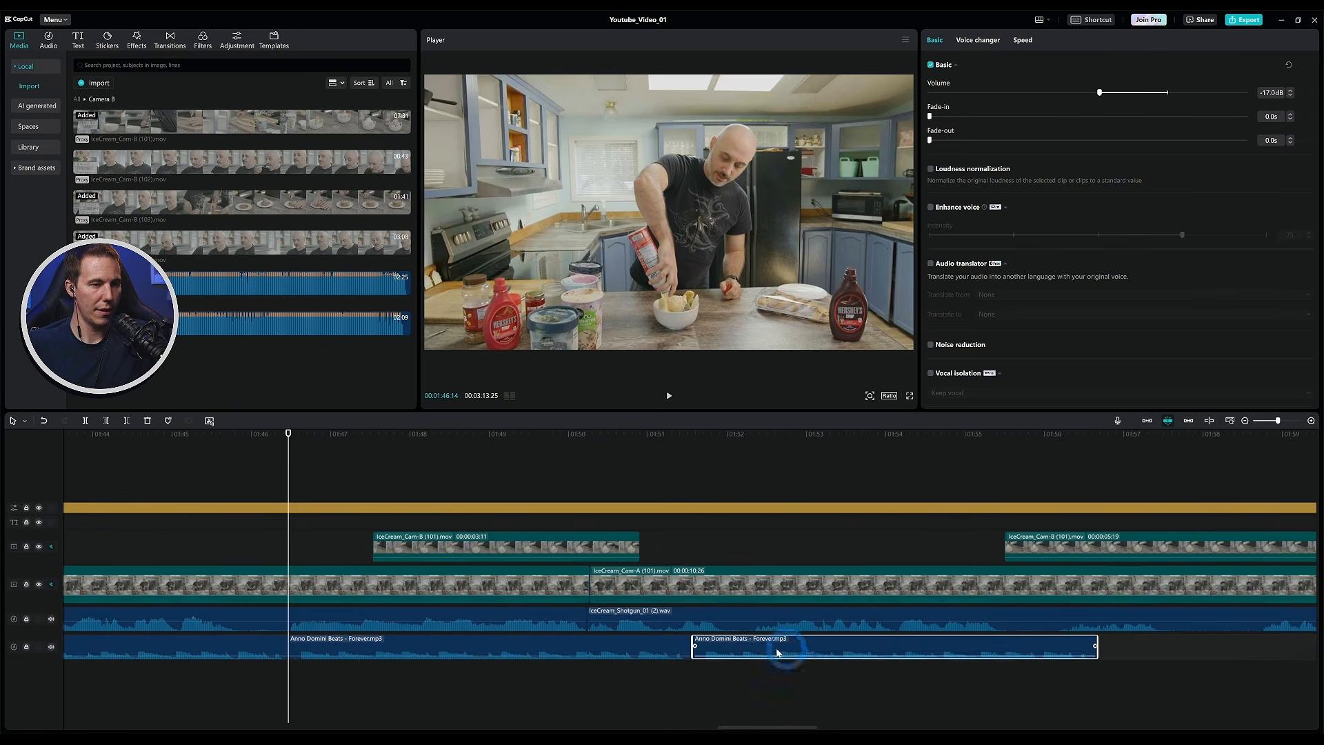
click(544, 440)
key(space)
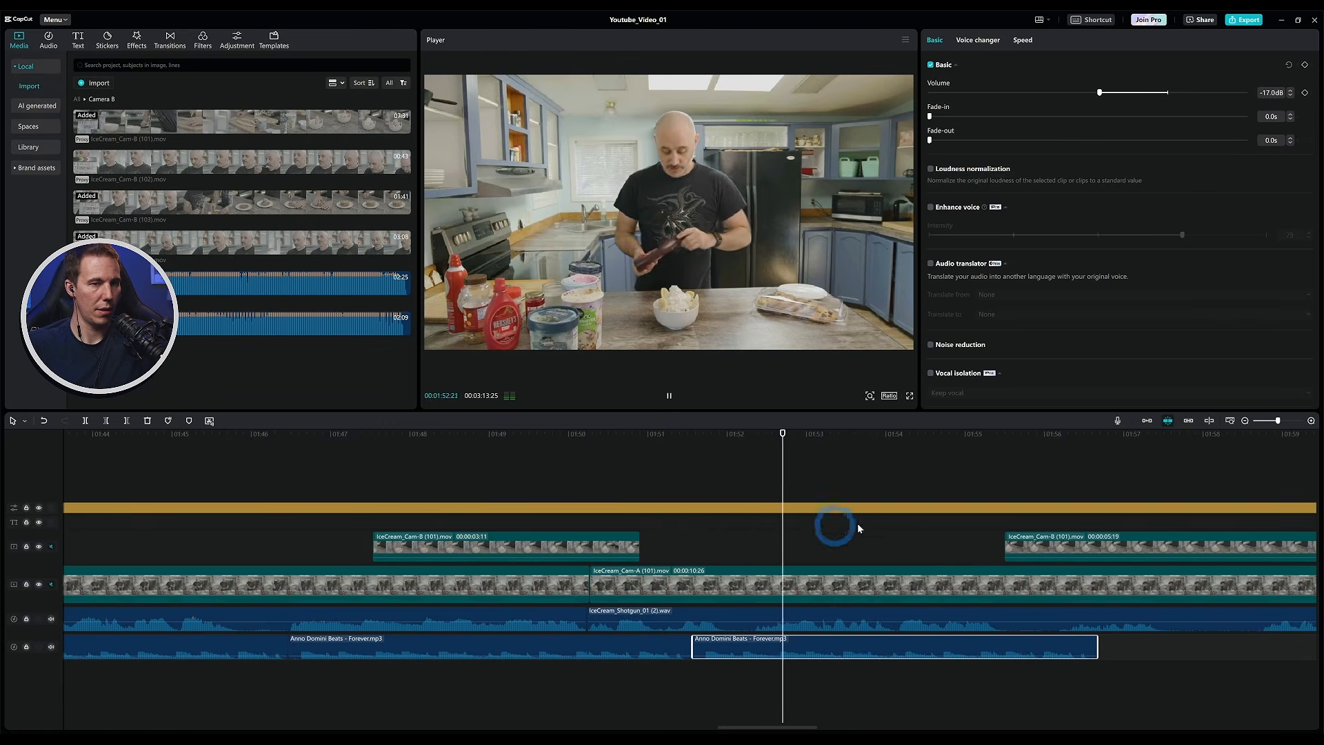
Add two more copies of the segment at the end of the music track and play through the repeated sections
click(1245, 420)
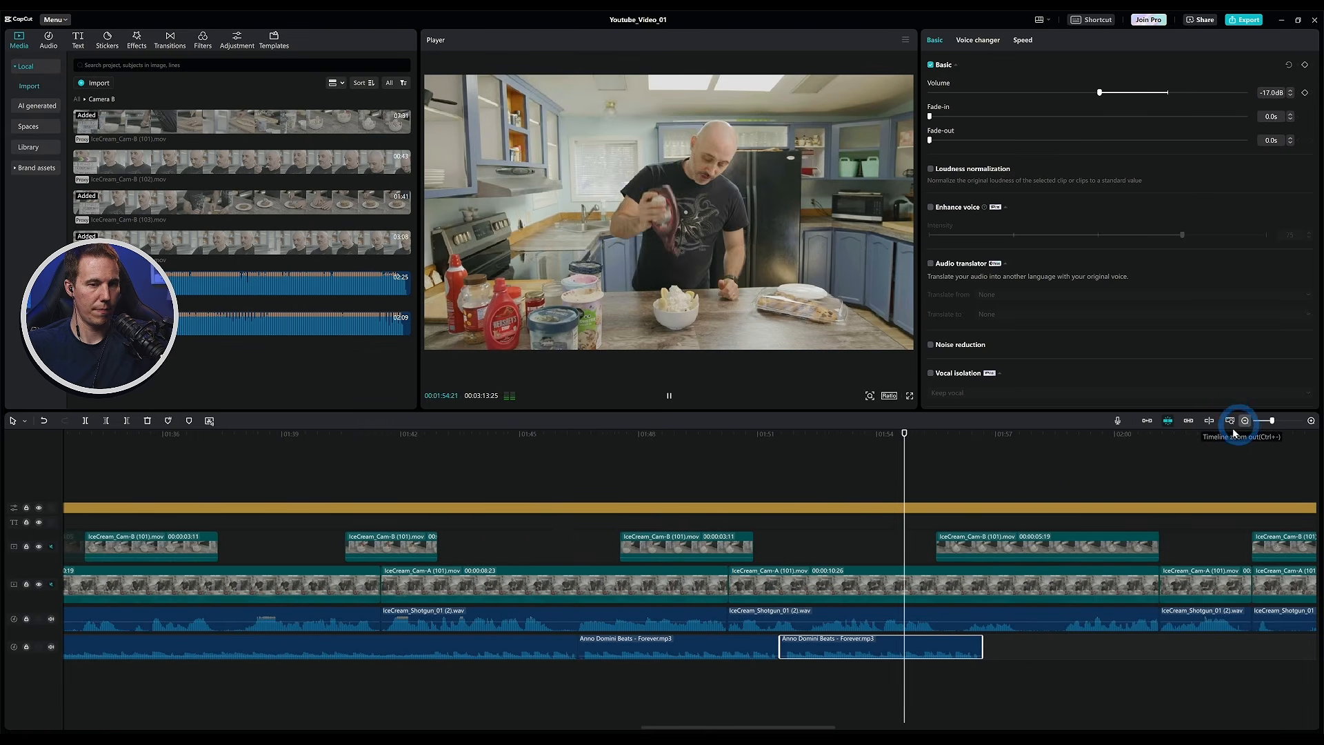
drag(787, 725, 855, 726)
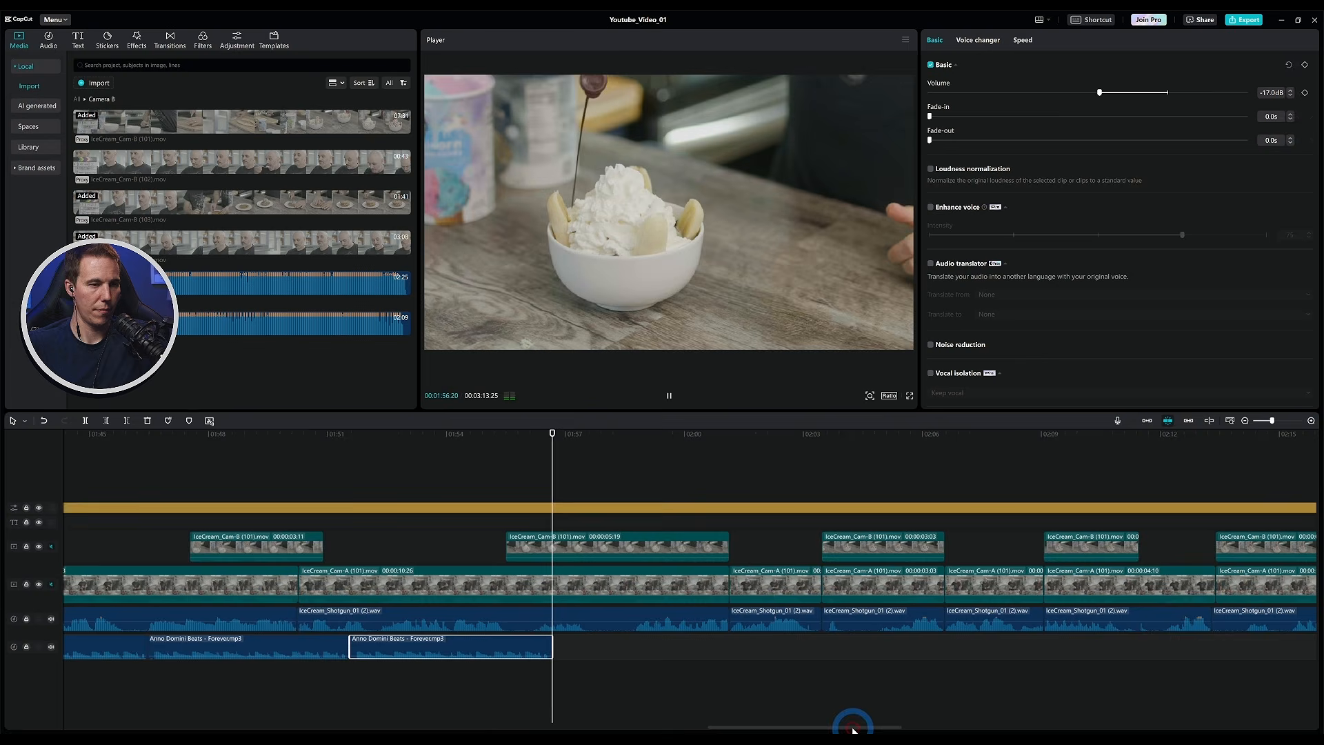
drag(491, 646, 892, 642)
click(305, 438)
key(space)
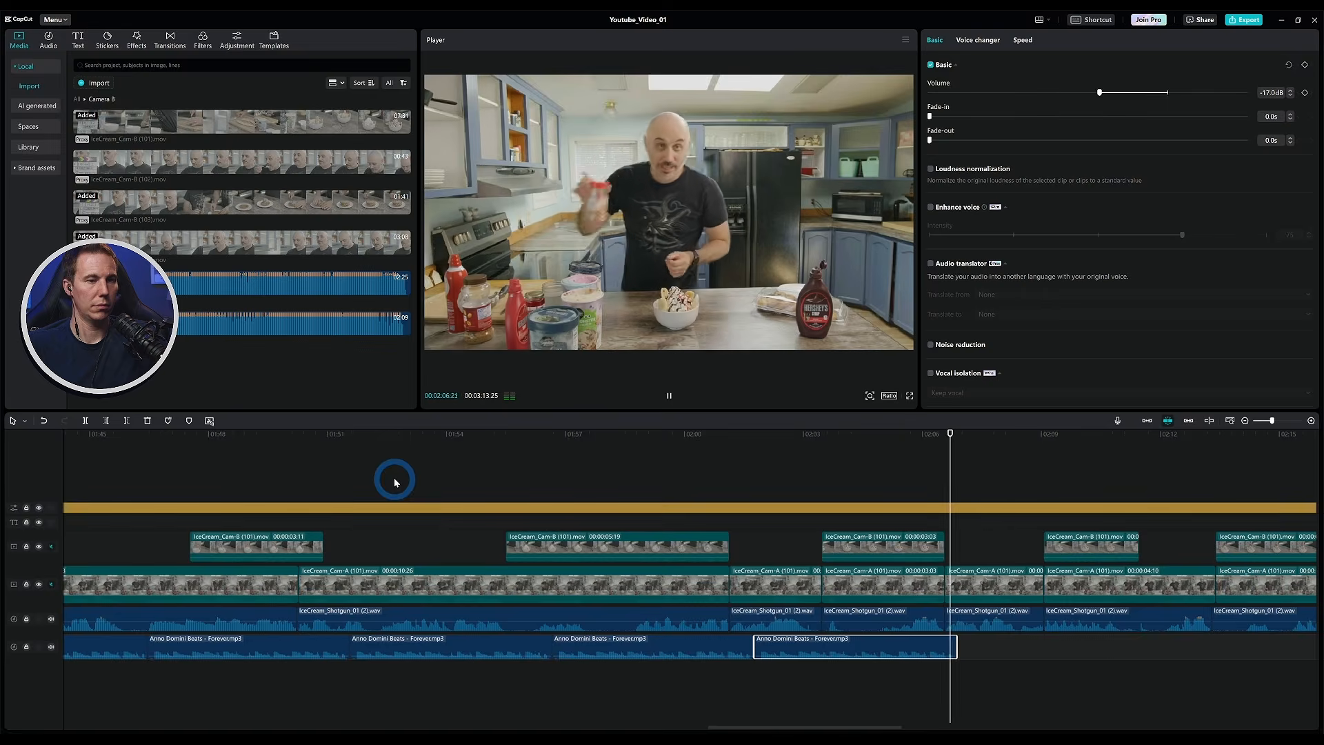
Append another copy of the music segment, extending the song to about 00:02:12, and play on from 00:02:08:01
drag(828, 726, 892, 727)
click(510, 643)
drag(510, 643, 730, 644)
drag(727, 645, 705, 640)
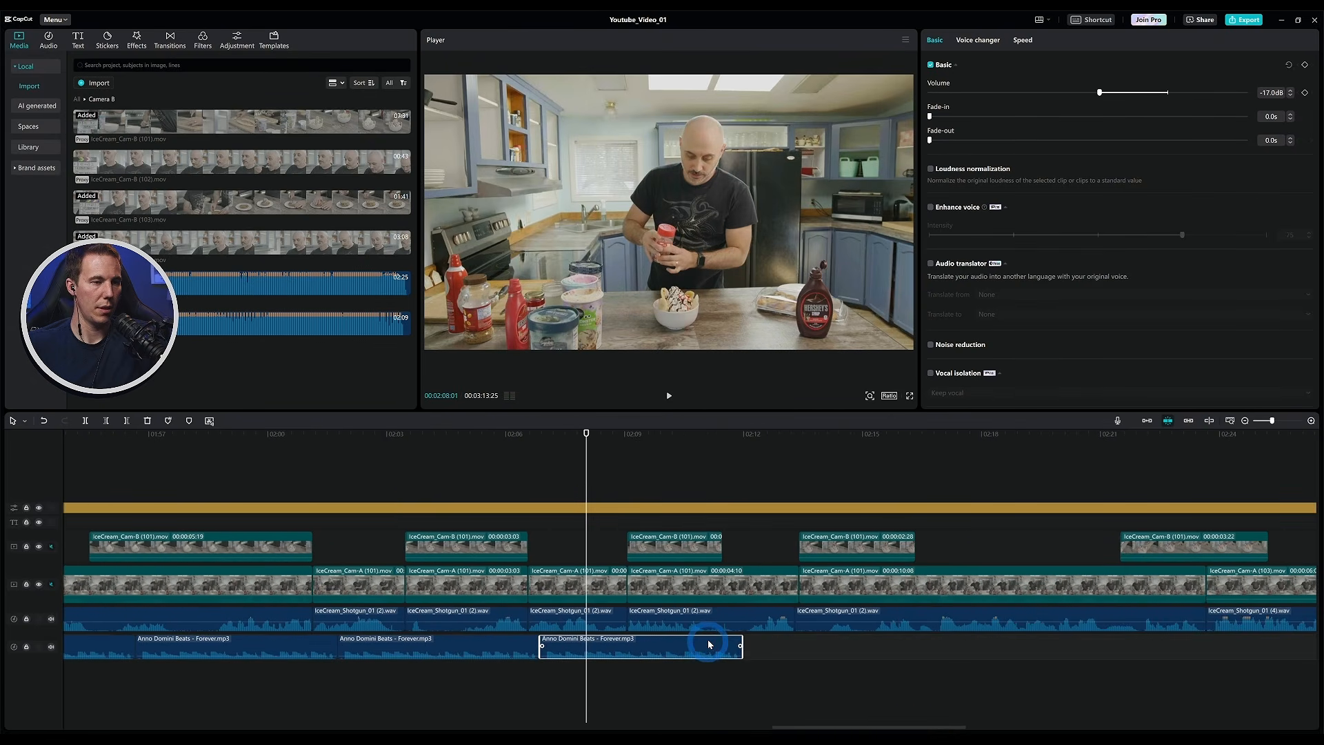
key(space)
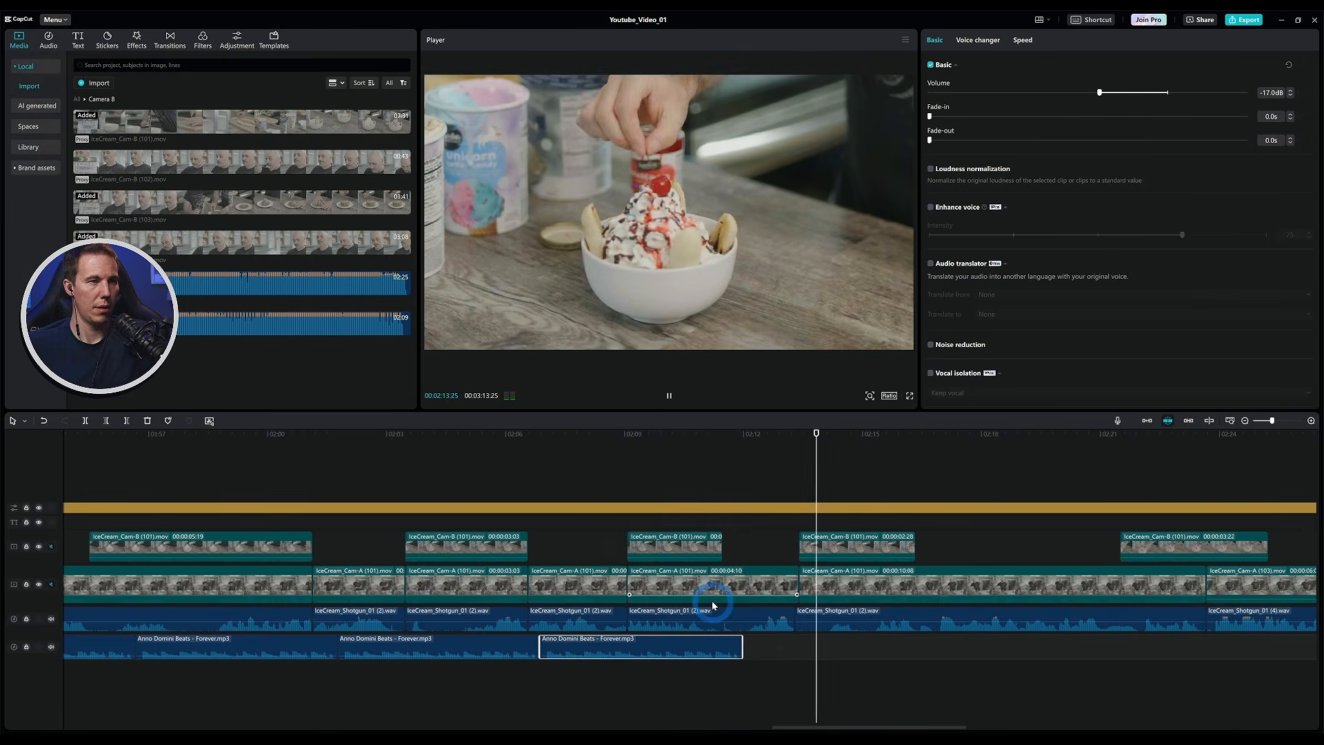
Append one more copy of the segment so the song reaches about 00:02:17, and play from about 00:02:11
drag(647, 639, 875, 645)
click(713, 449)
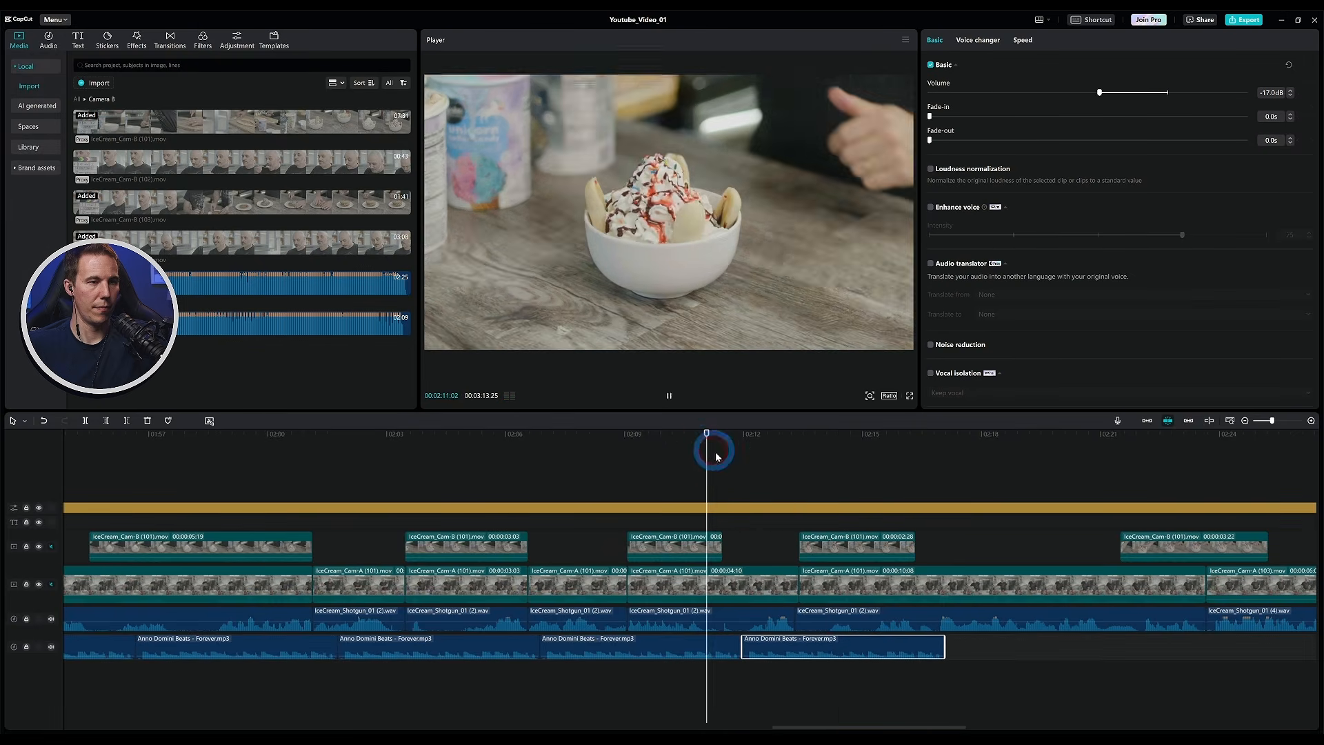
key(space)
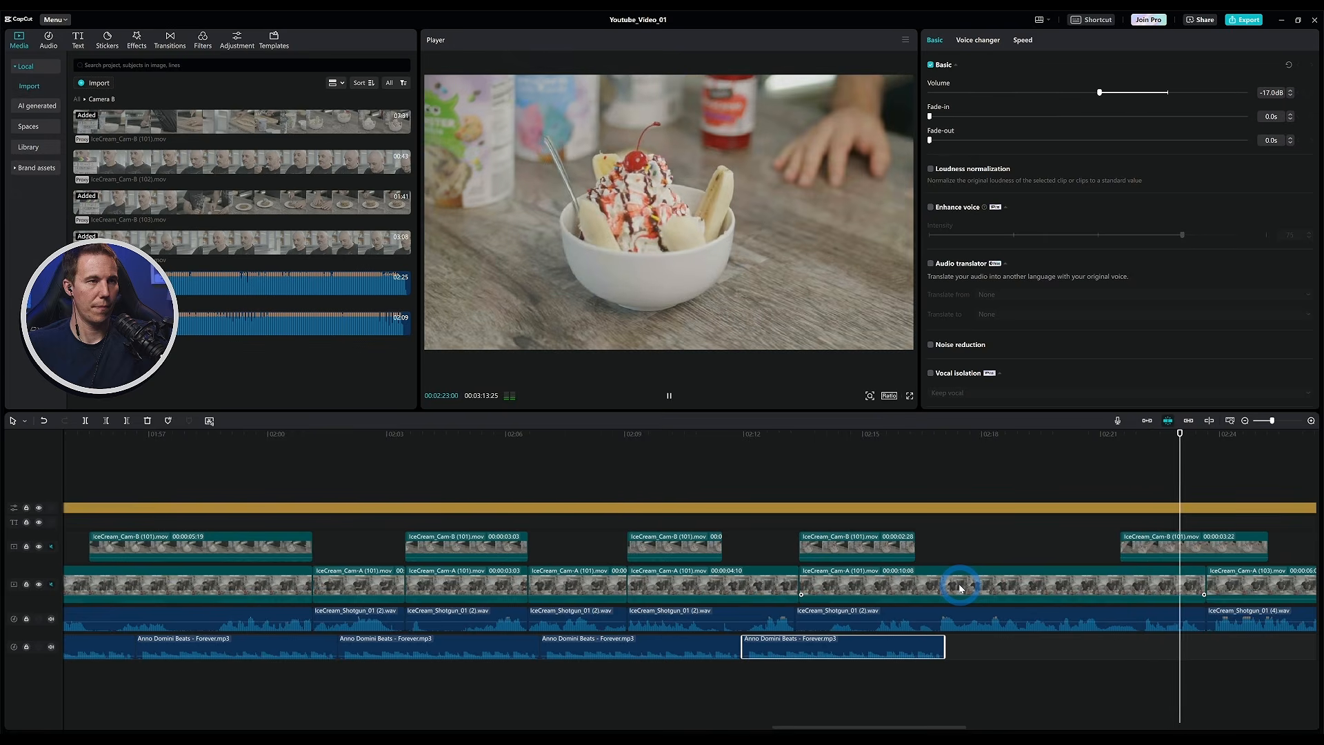
key(space)
Append a last segment copy ending at about 00:02:22 and listen to how the song finishes near the scene change
drag(861, 644, 1069, 645)
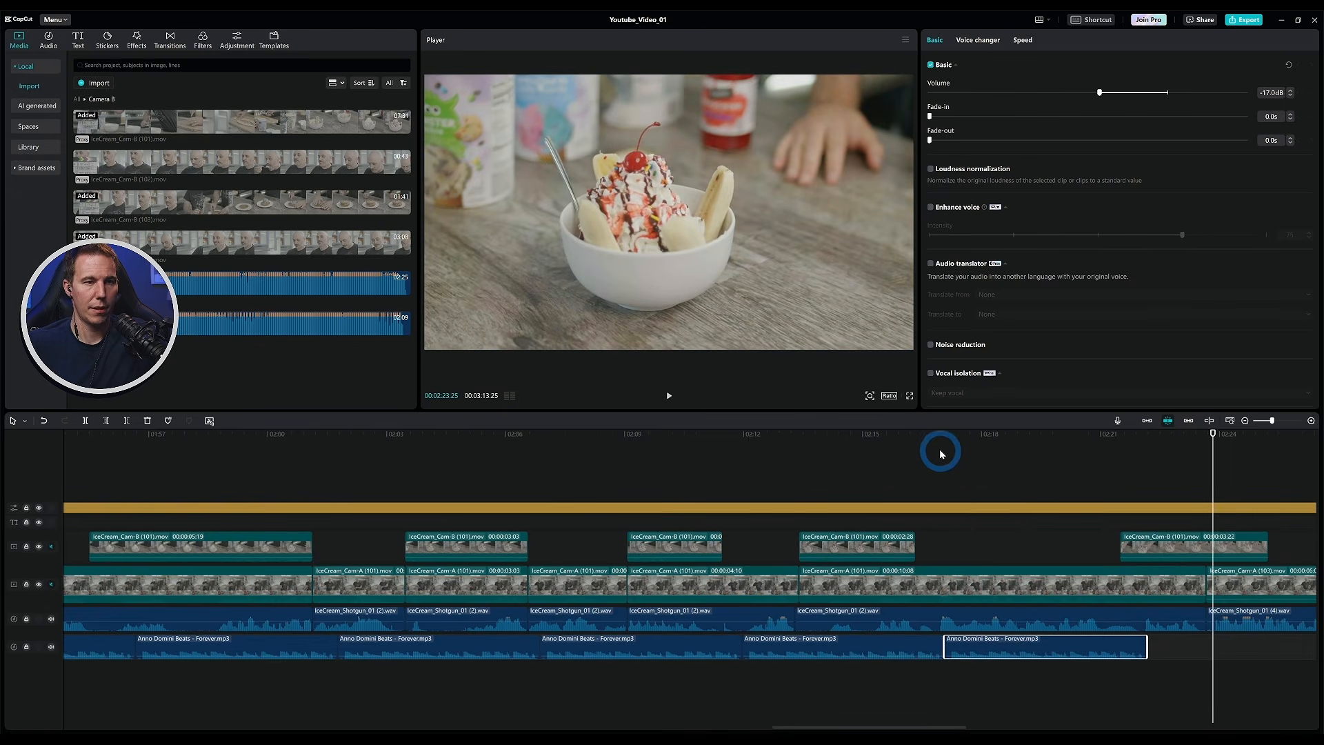
click(940, 460)
key(space)
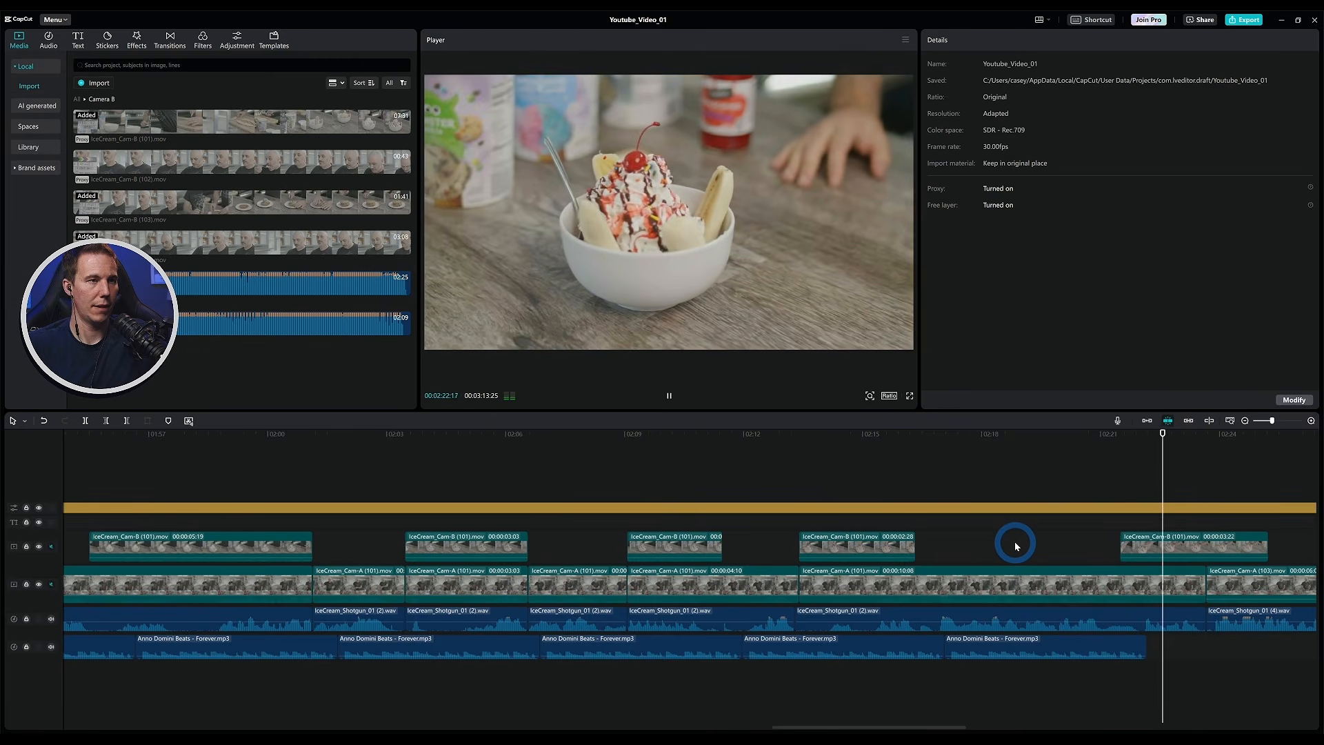
key(space)
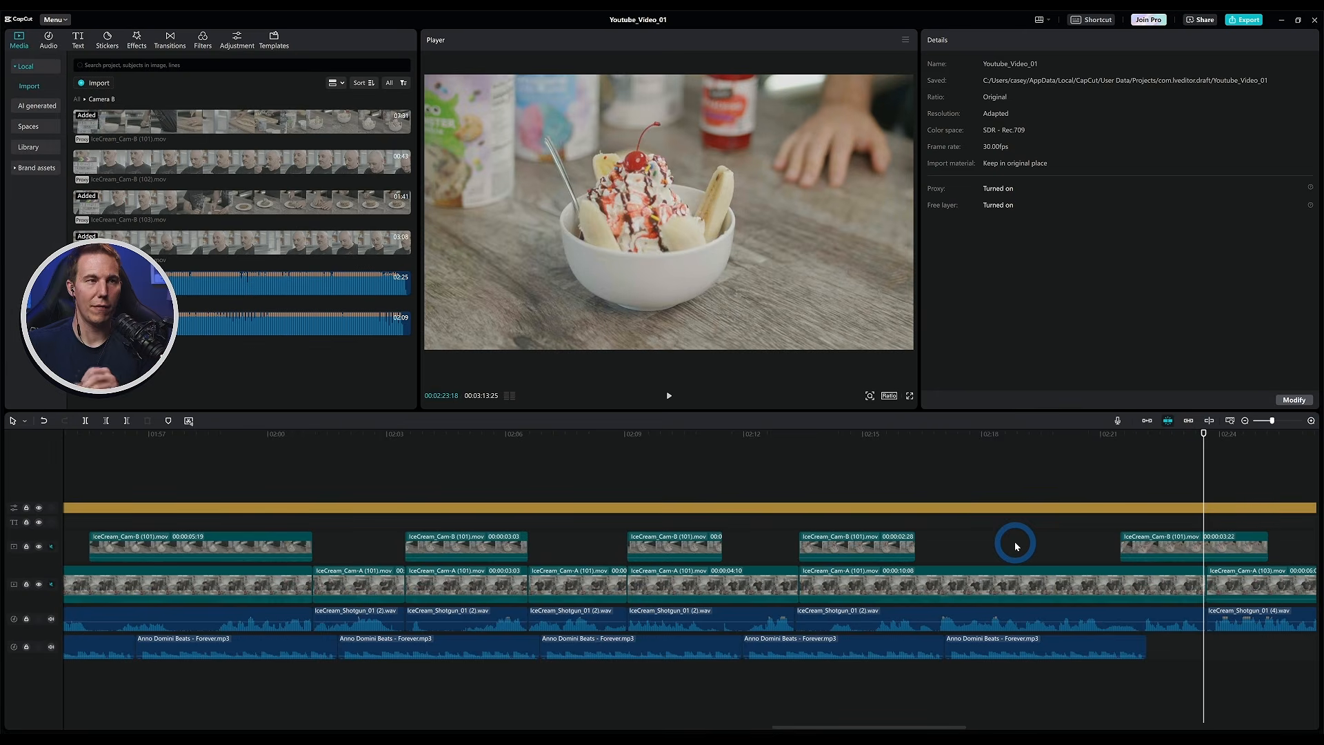
click(1069, 446)
key(space)
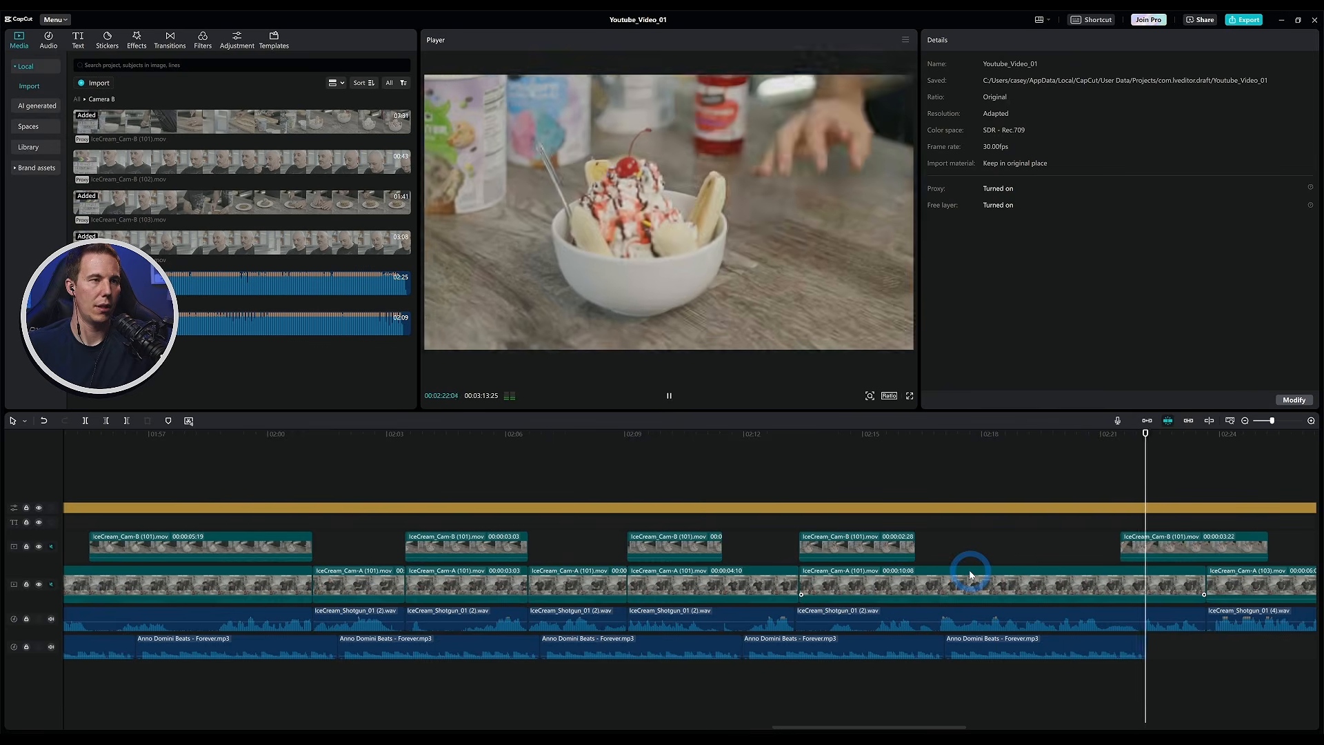
key(space)
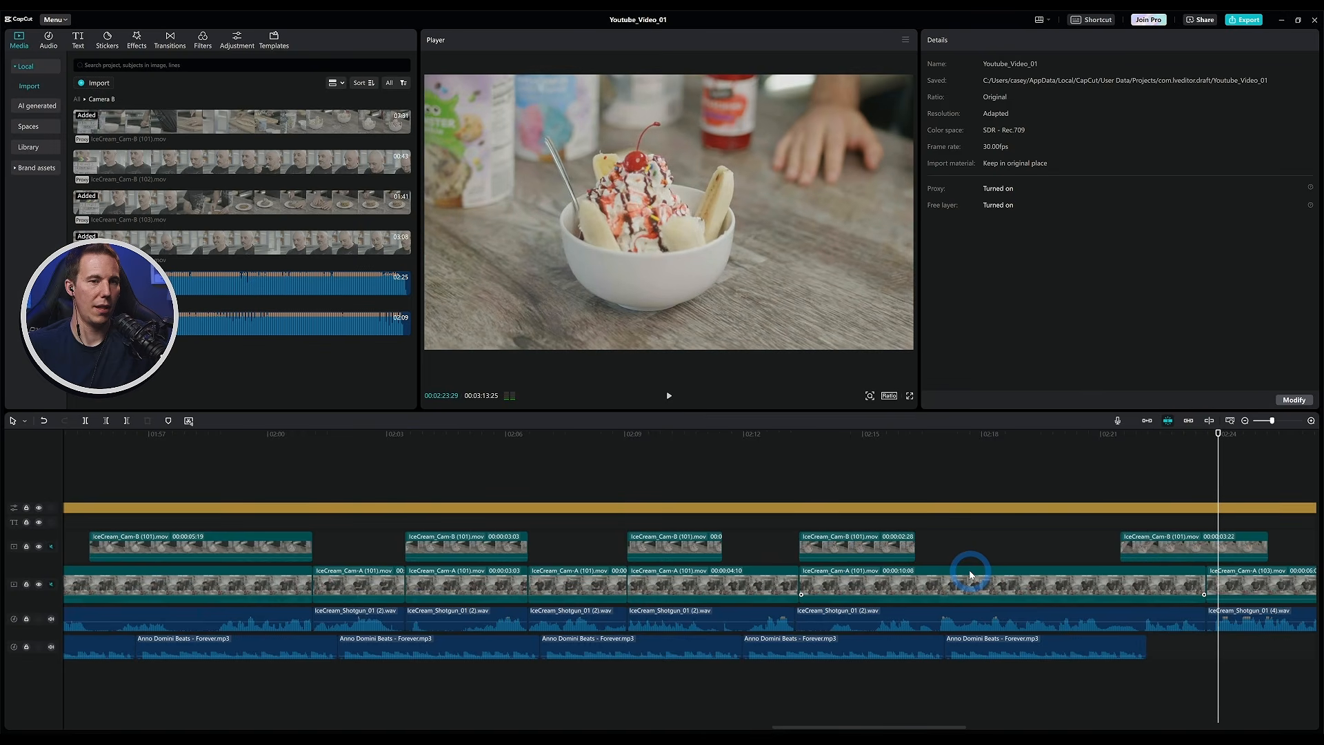
Add Corbyn Kites - Staycation.mp3 to the music track after the Forever clips and lower its volume to -17.9 dB
drag(841, 729, 975, 729)
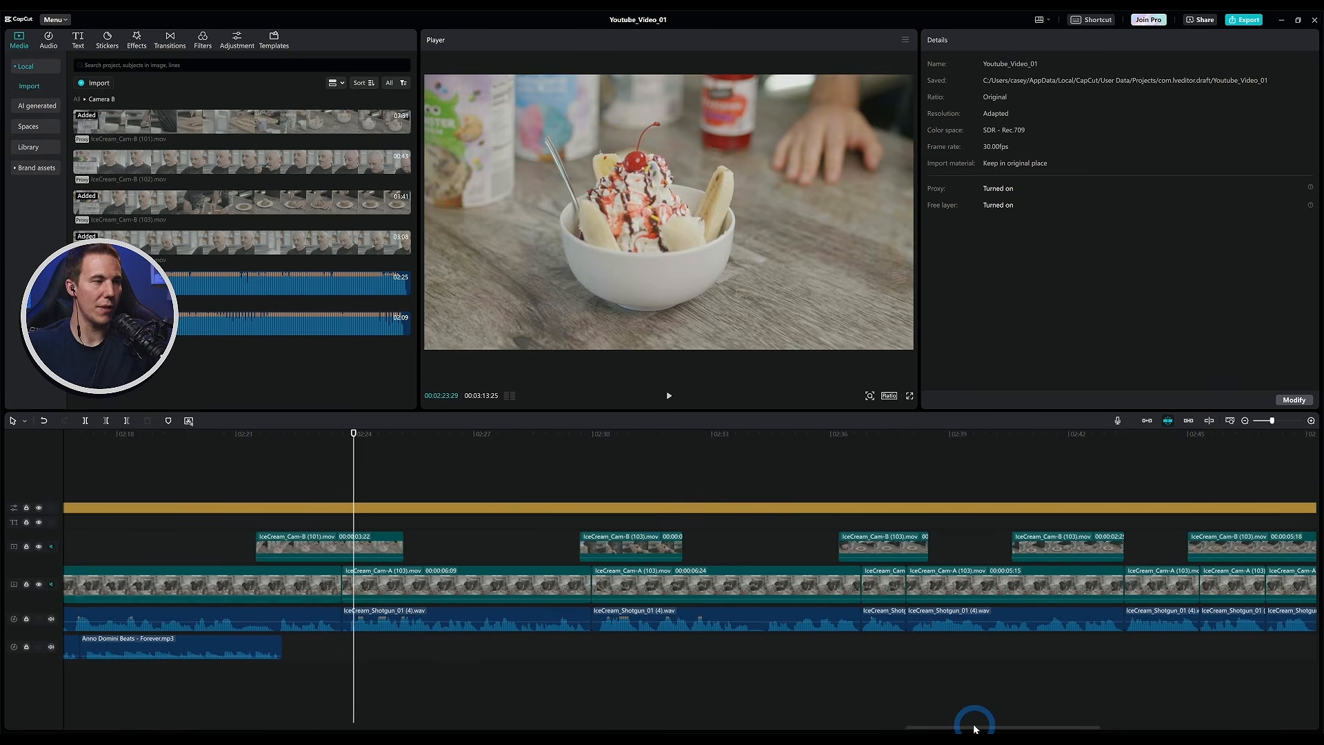
scroll(918, 641, down, 5)
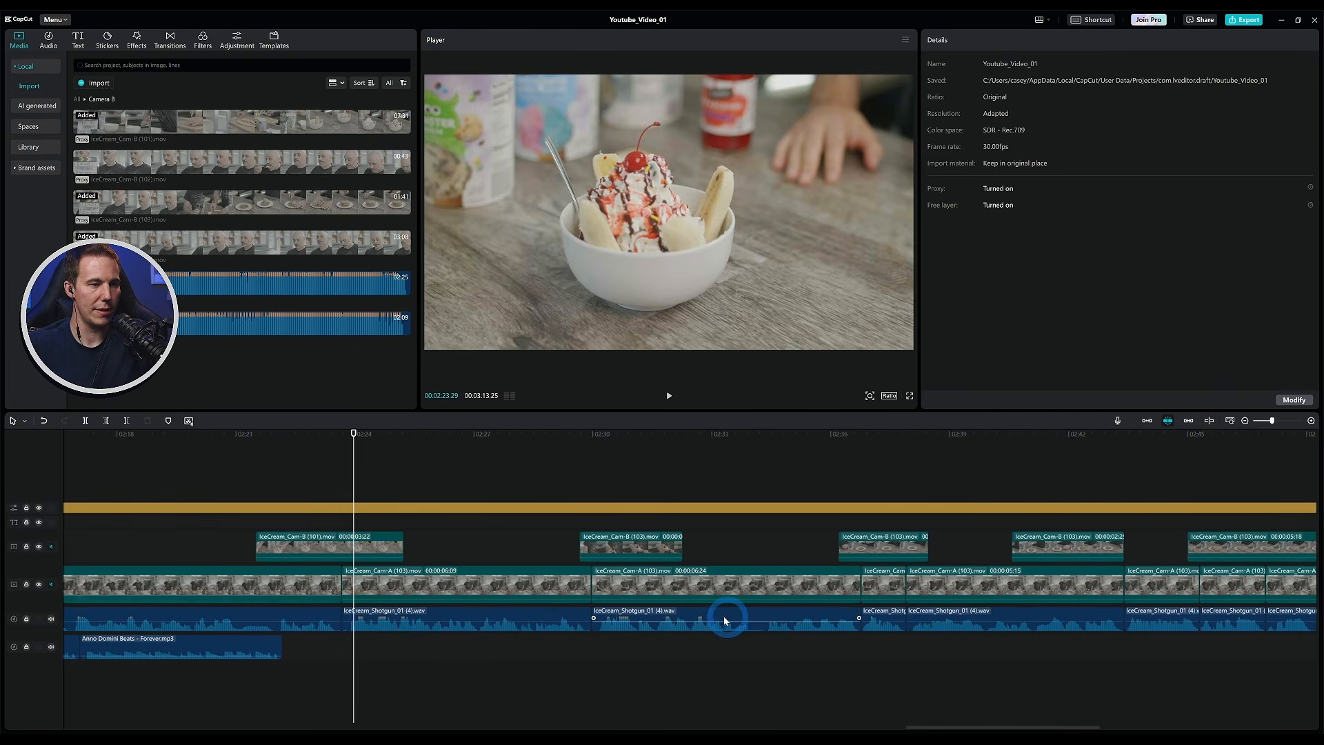
scroll(621, 619, down, 4)
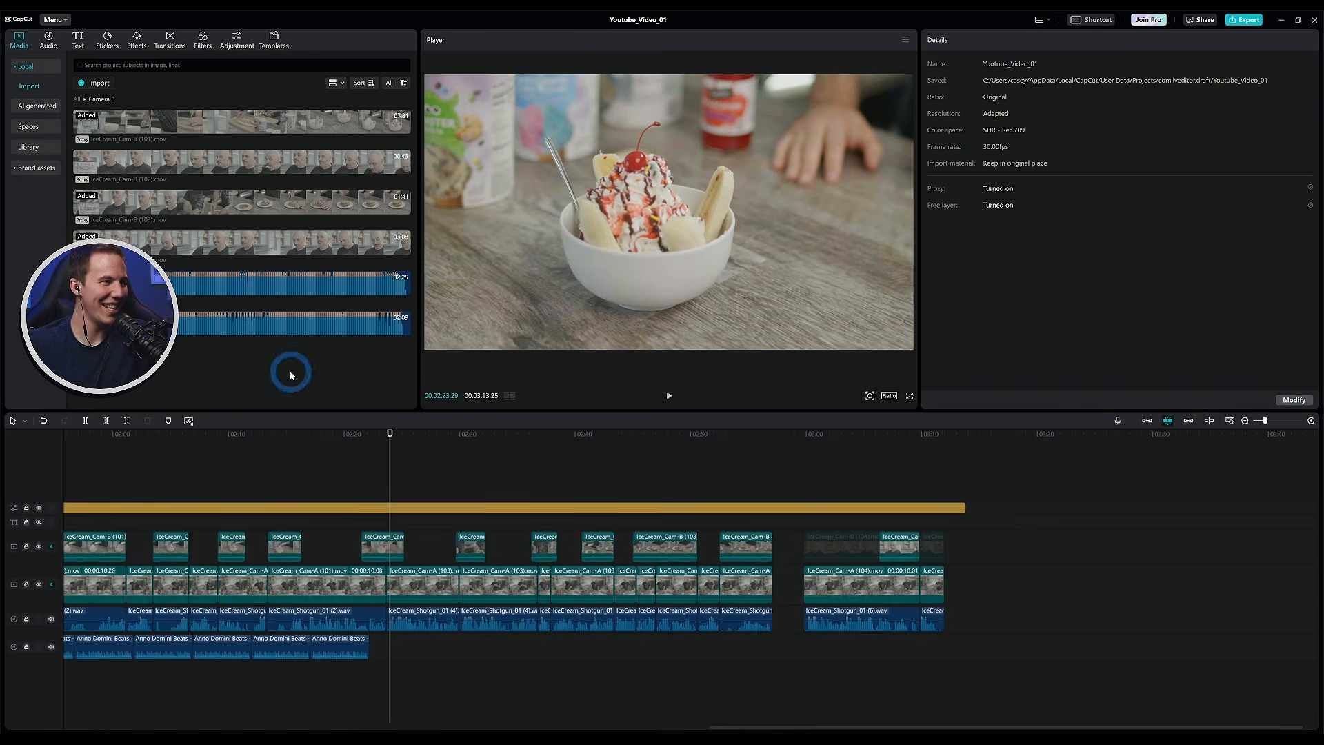
drag(178, 331, 660, 655)
click(667, 662)
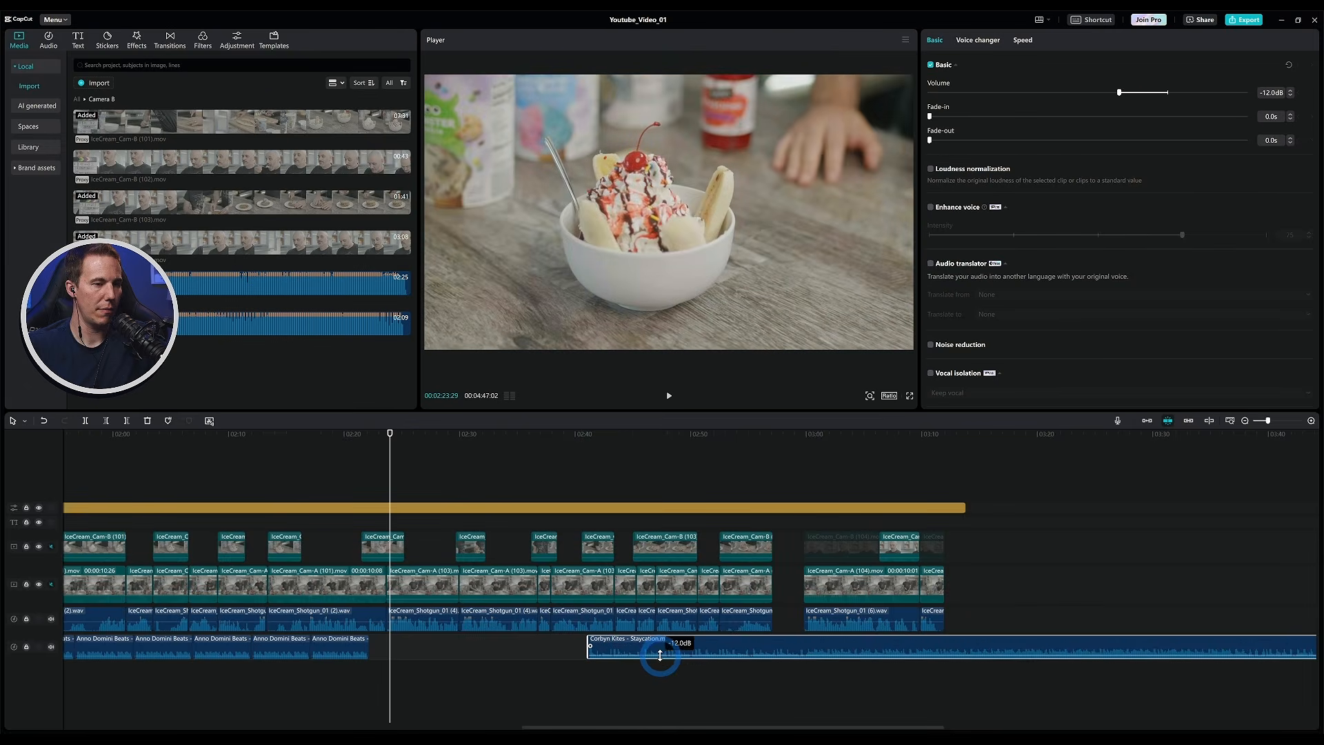
click(1118, 92)
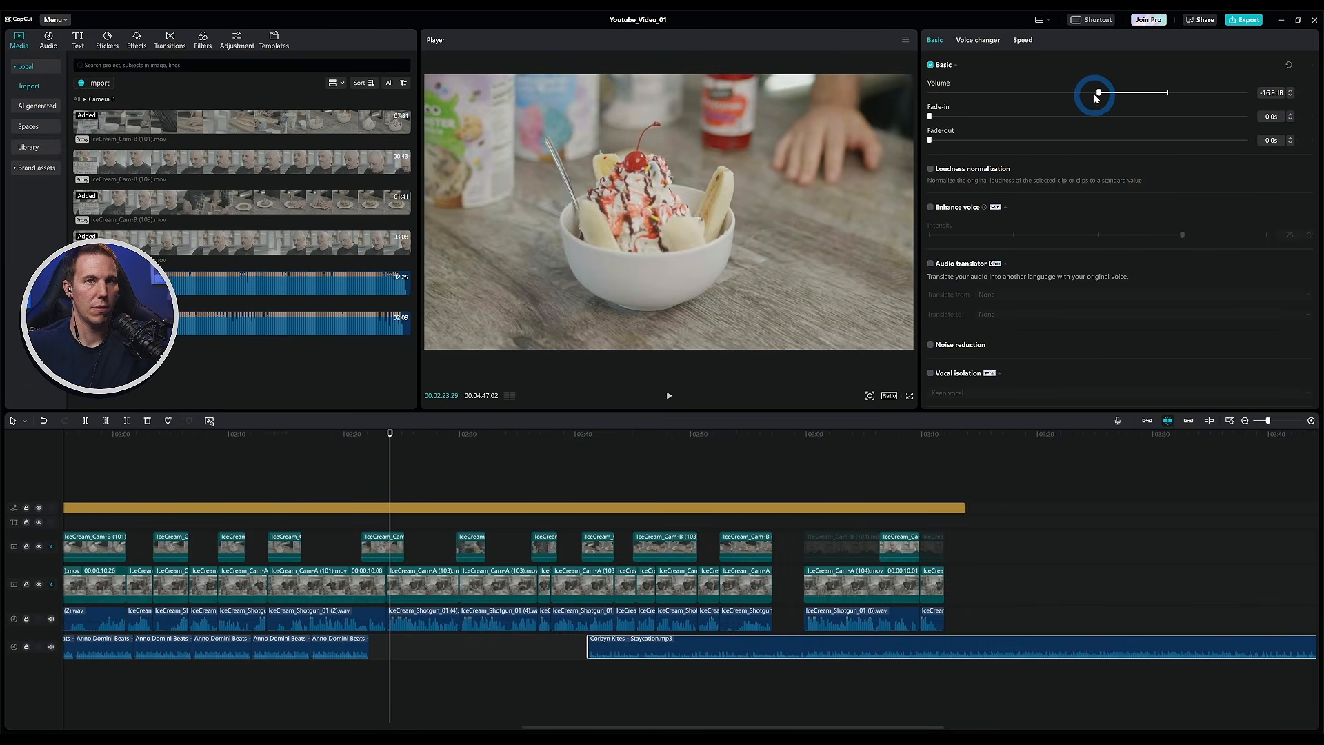
drag(754, 642, 547, 644)
Move the Staycation clip directly against the end of the Forever music at about 00:02:22 and play the transition
click(353, 433)
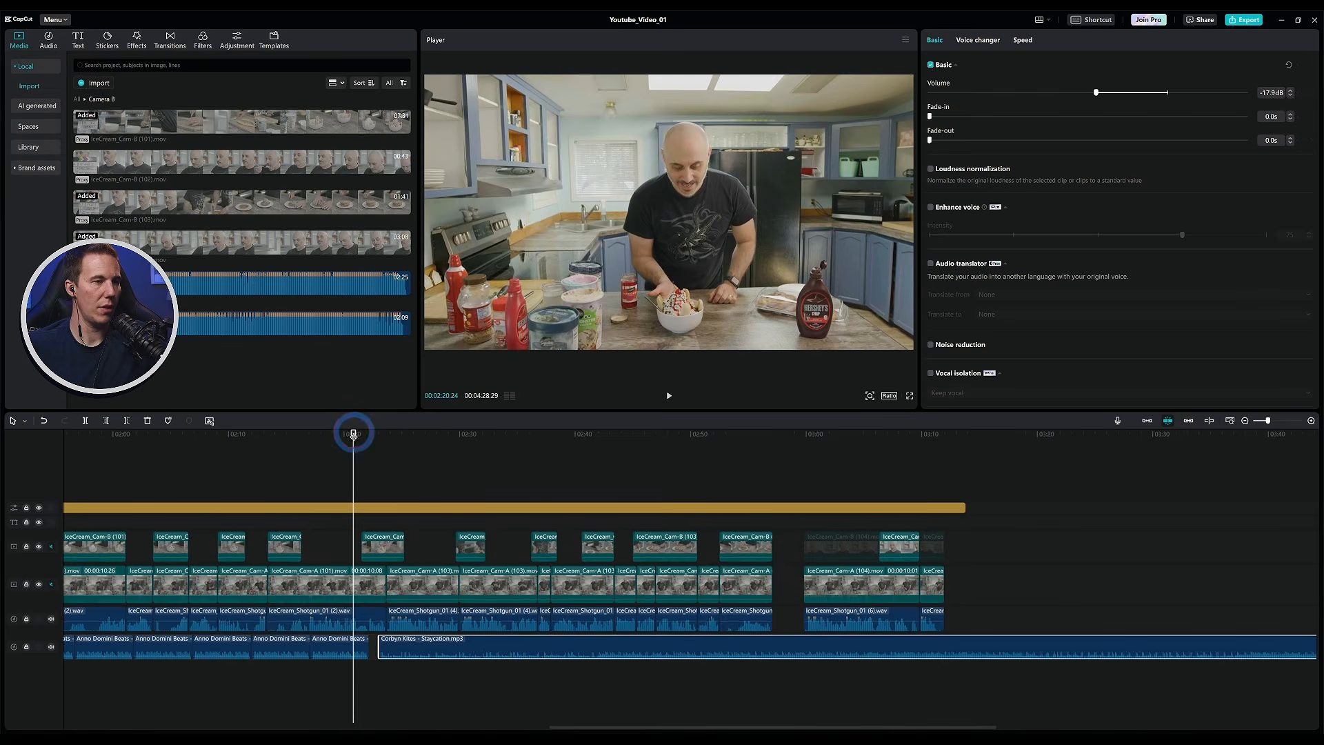
click(1310, 421)
click(1311, 421)
drag(656, 647, 547, 621)
key(space)
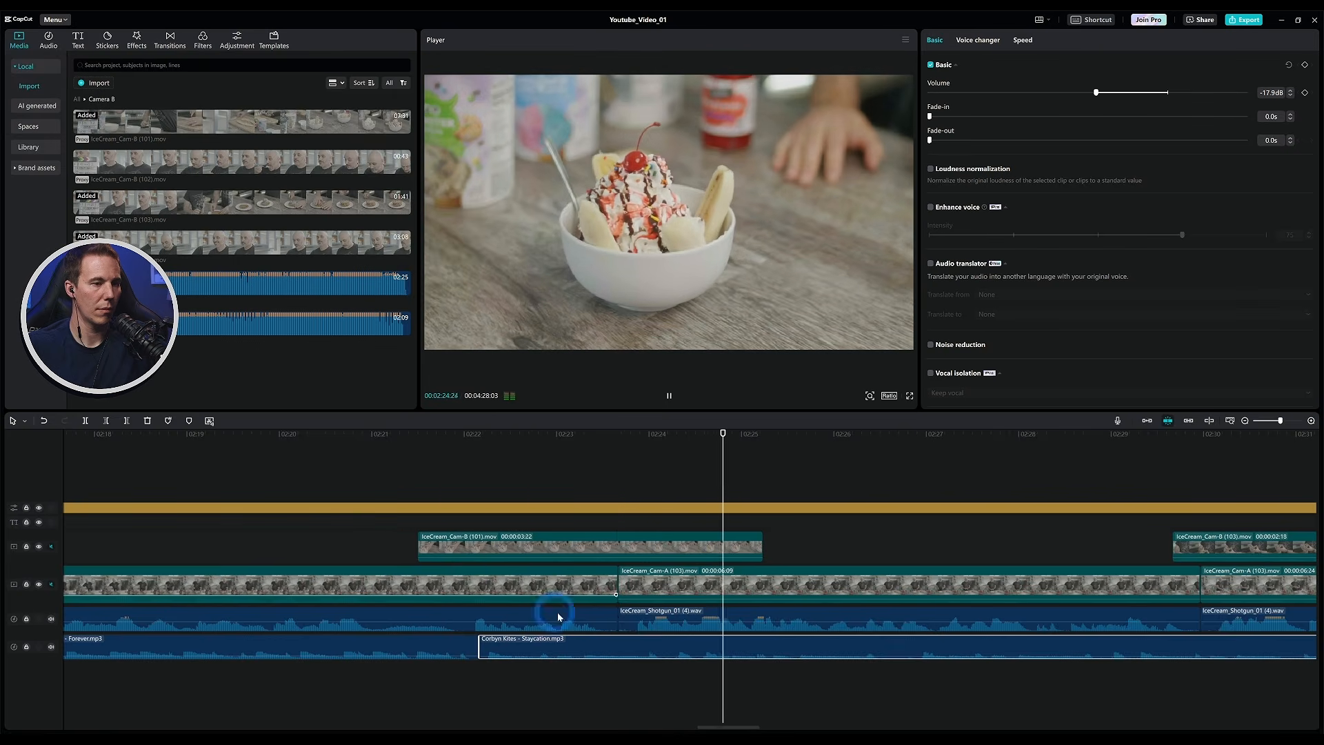
Move the Staycation clip to start at about 00:02:23, just before the cookie scene, and play the transition
drag(561, 642, 701, 647)
click(547, 446)
key(space)
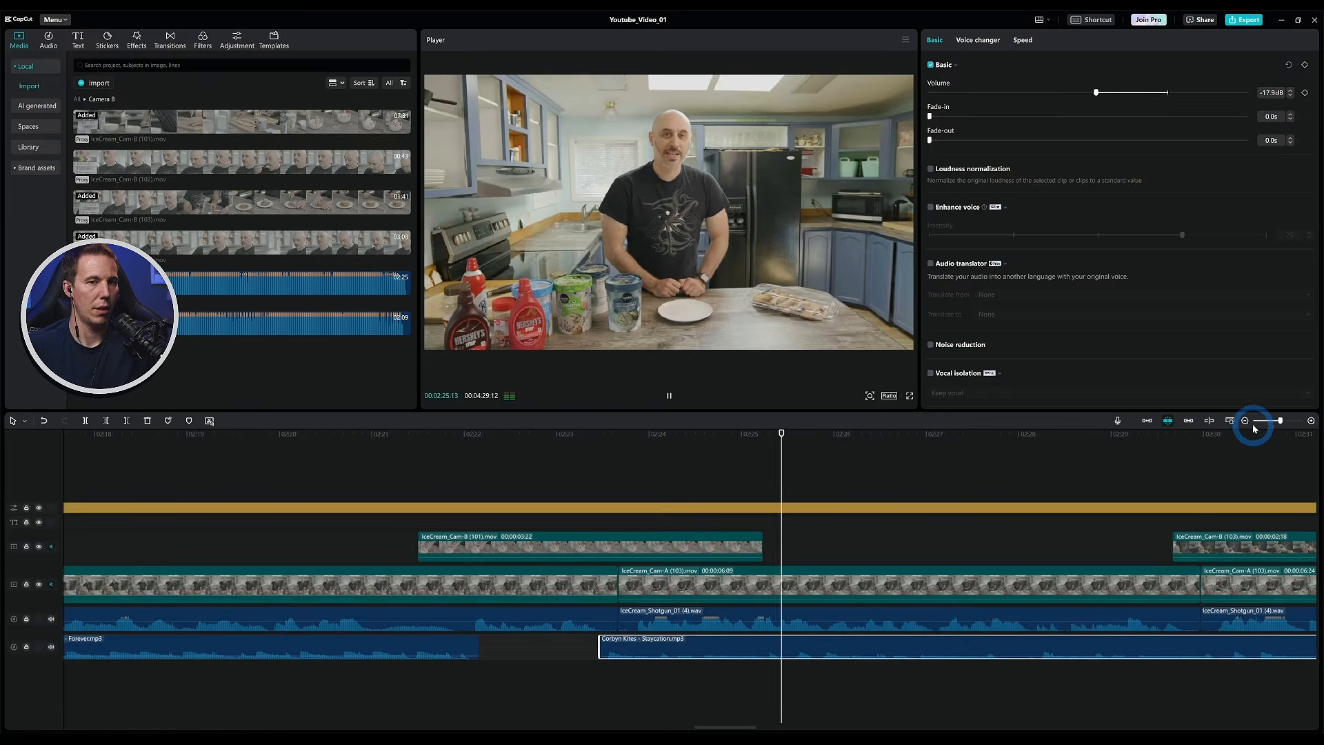
Set the Staycation clip's volume to -9.3 dB
click(1245, 420)
click(1245, 421)
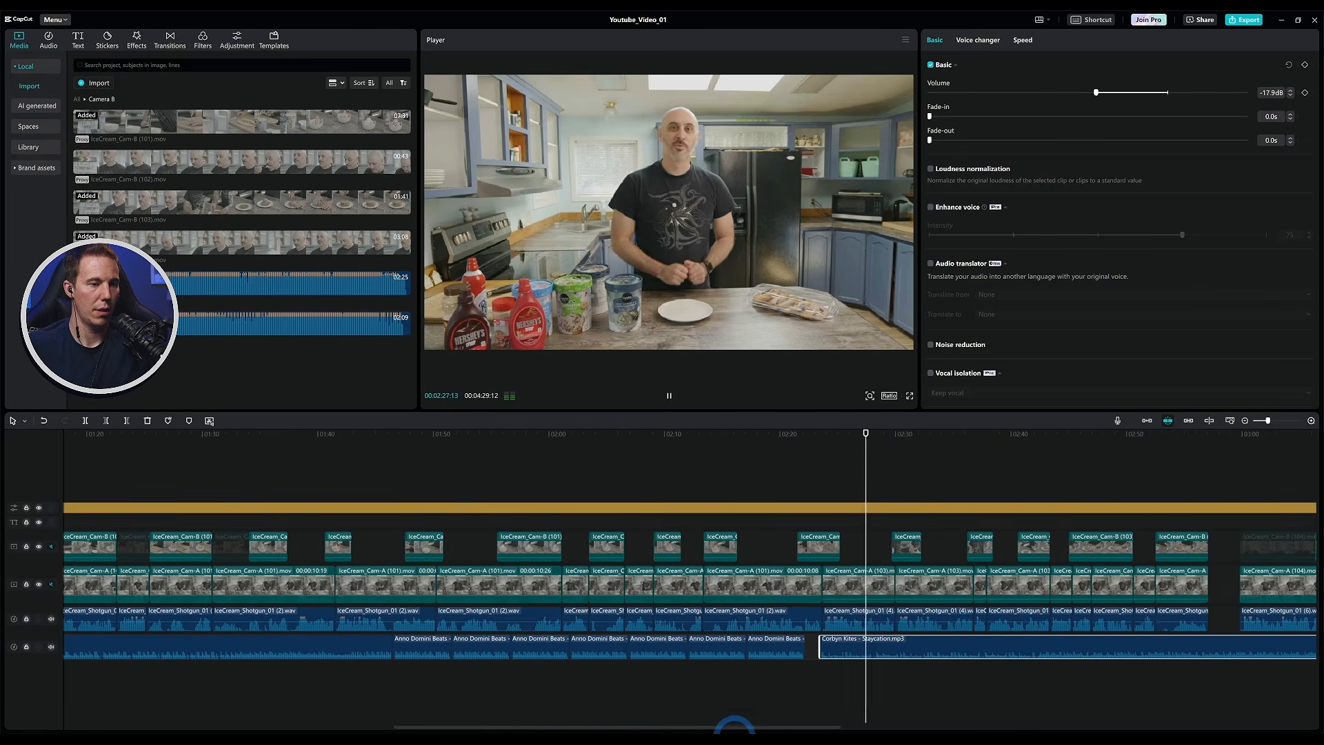
click(793, 717)
drag(800, 728, 946, 717)
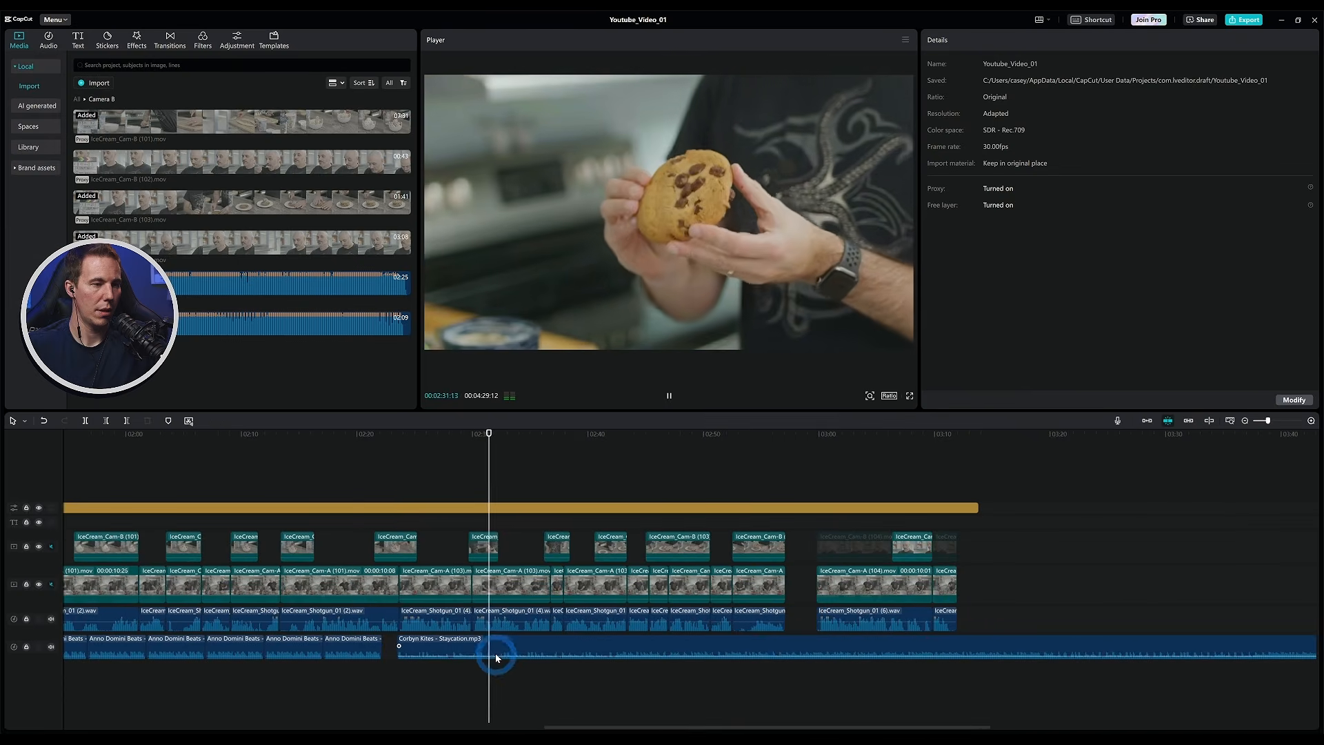
click(1207, 163)
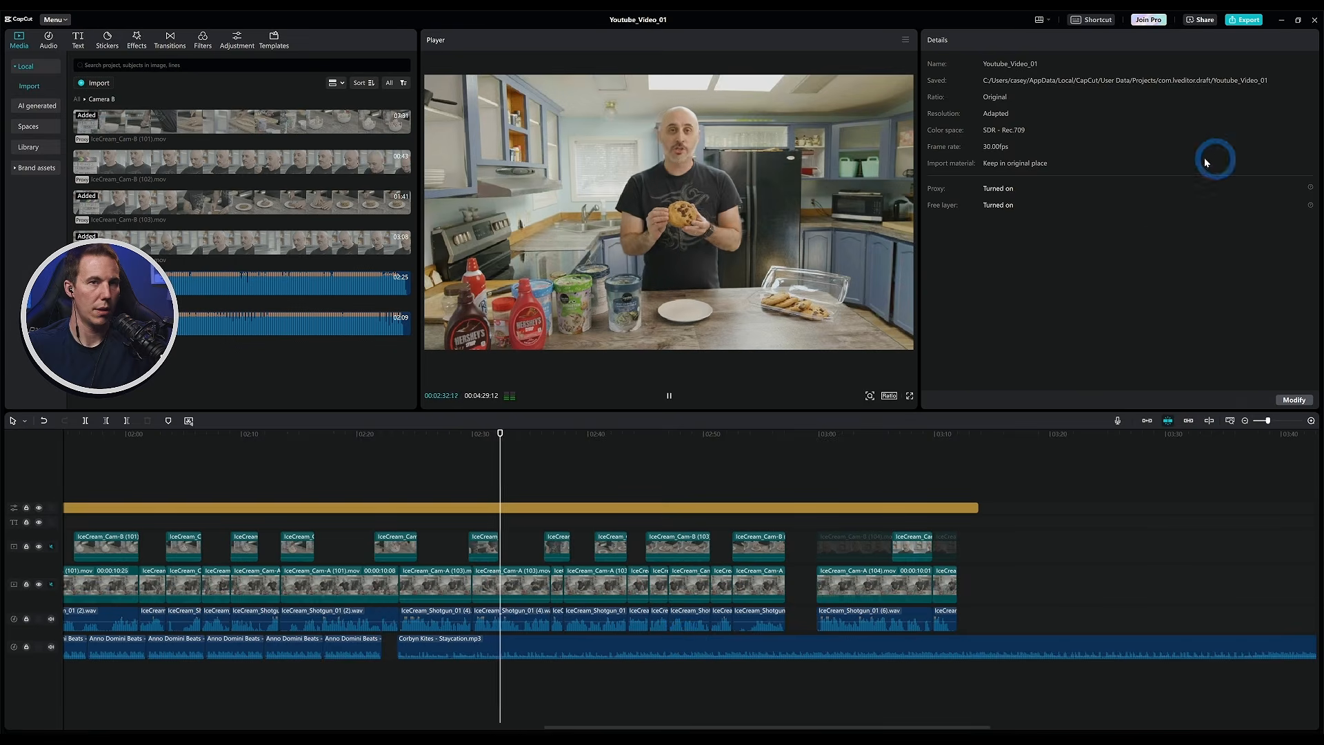
click(800, 640)
drag(1168, 92, 1130, 91)
Sample the Staycation song at several points through the cookie scene and past the end of the video
click(666, 461)
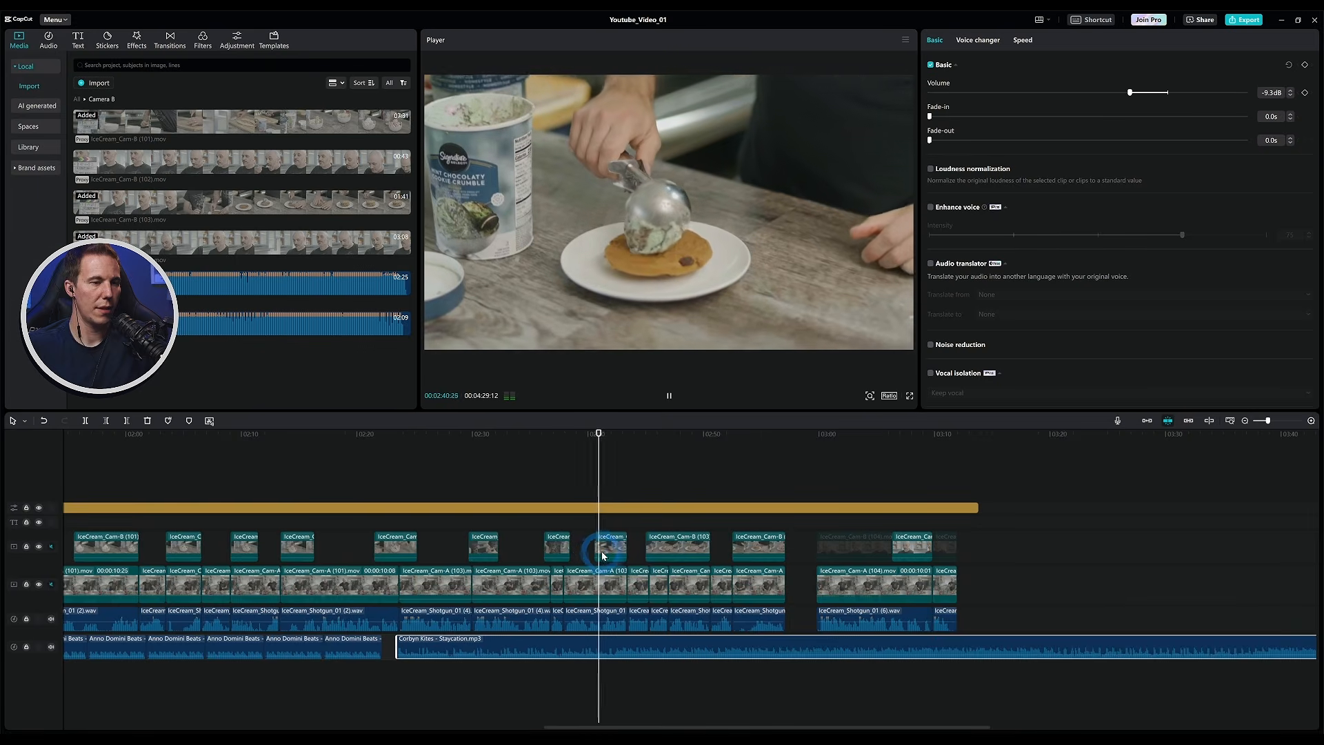
click(924, 610)
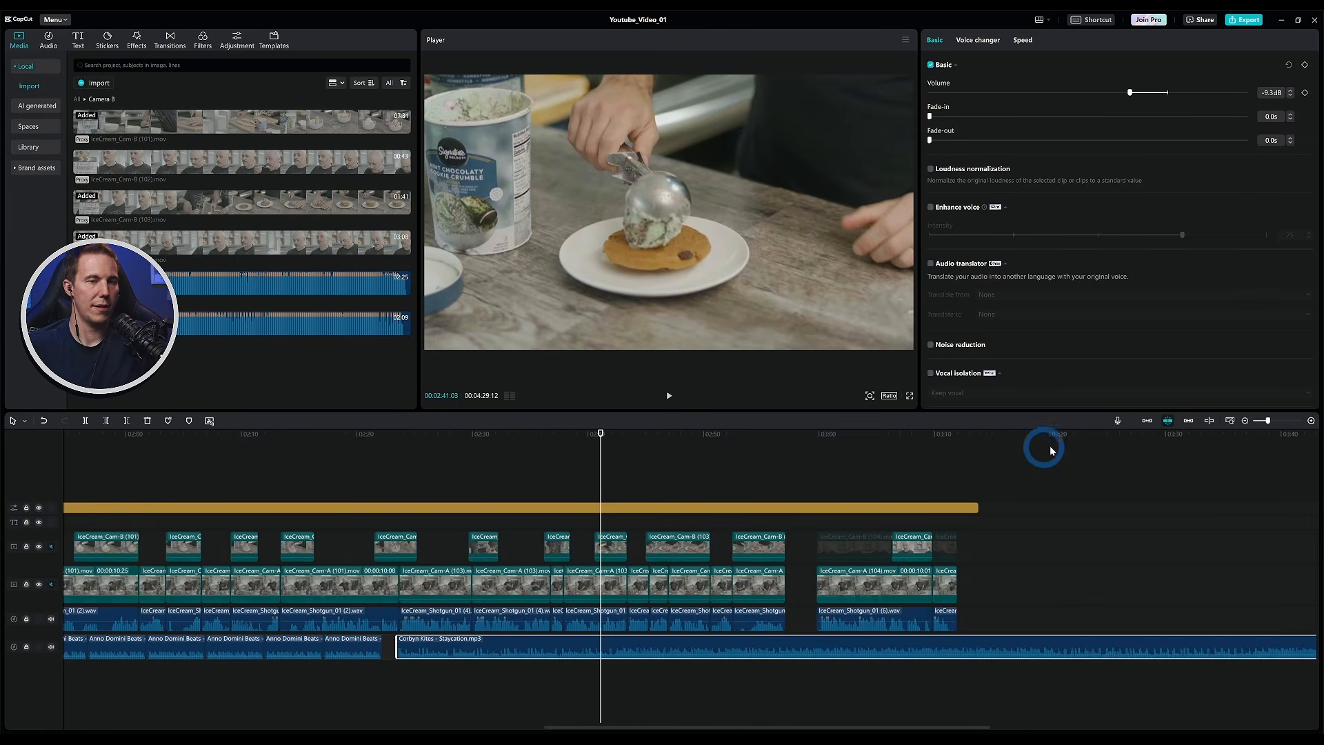
drag(1067, 441, 1053, 436)
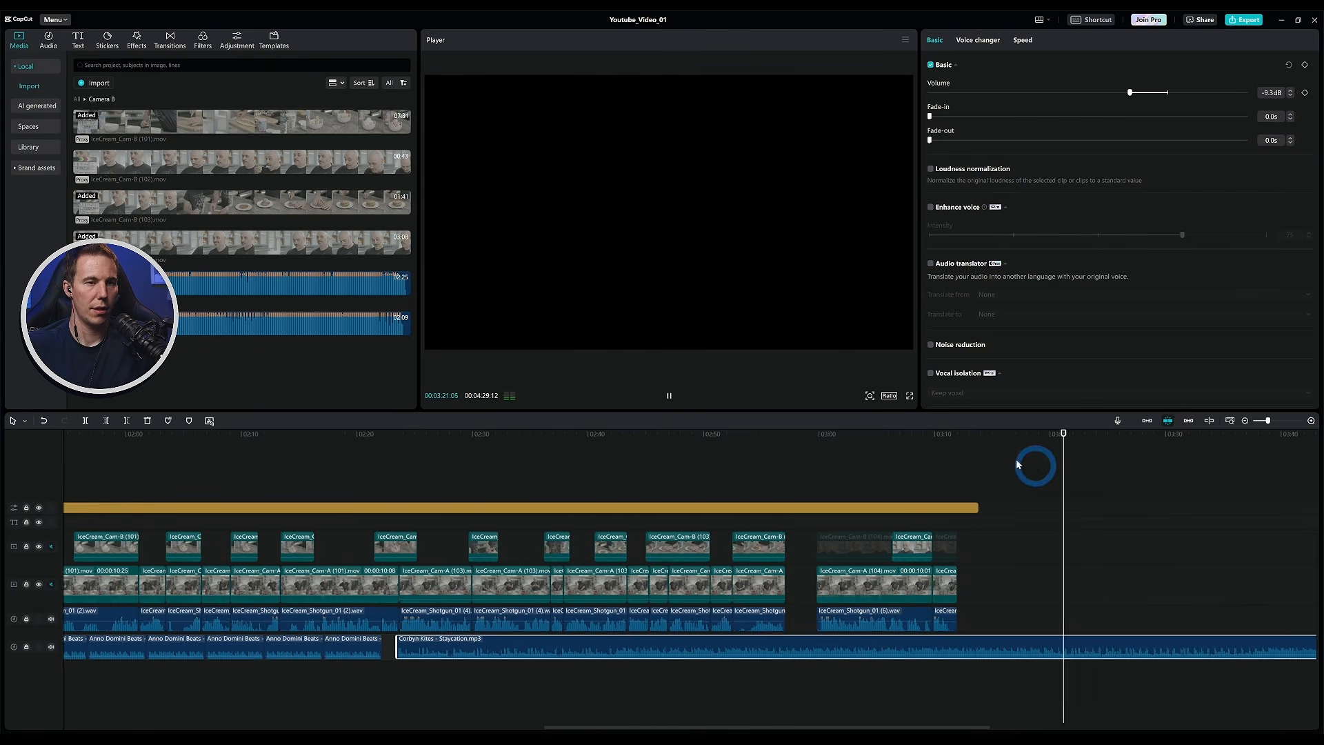
click(884, 441)
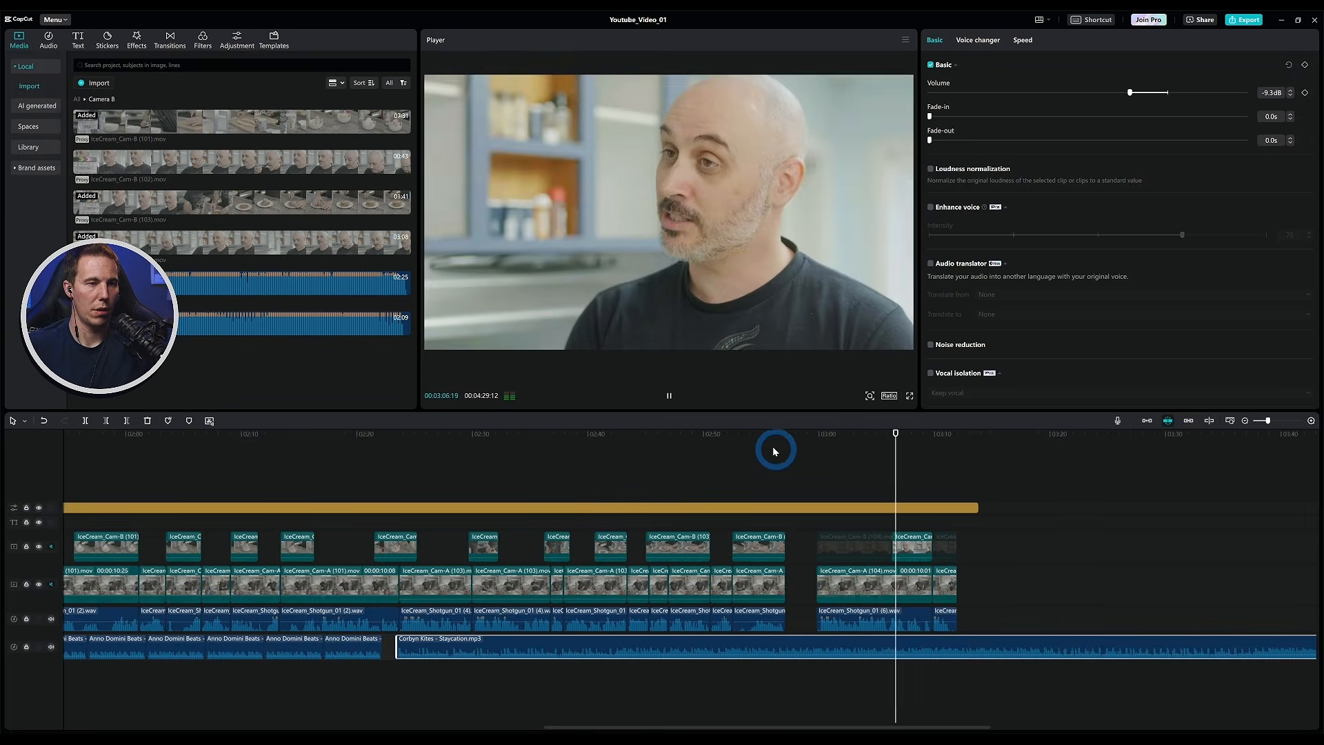
click(674, 440)
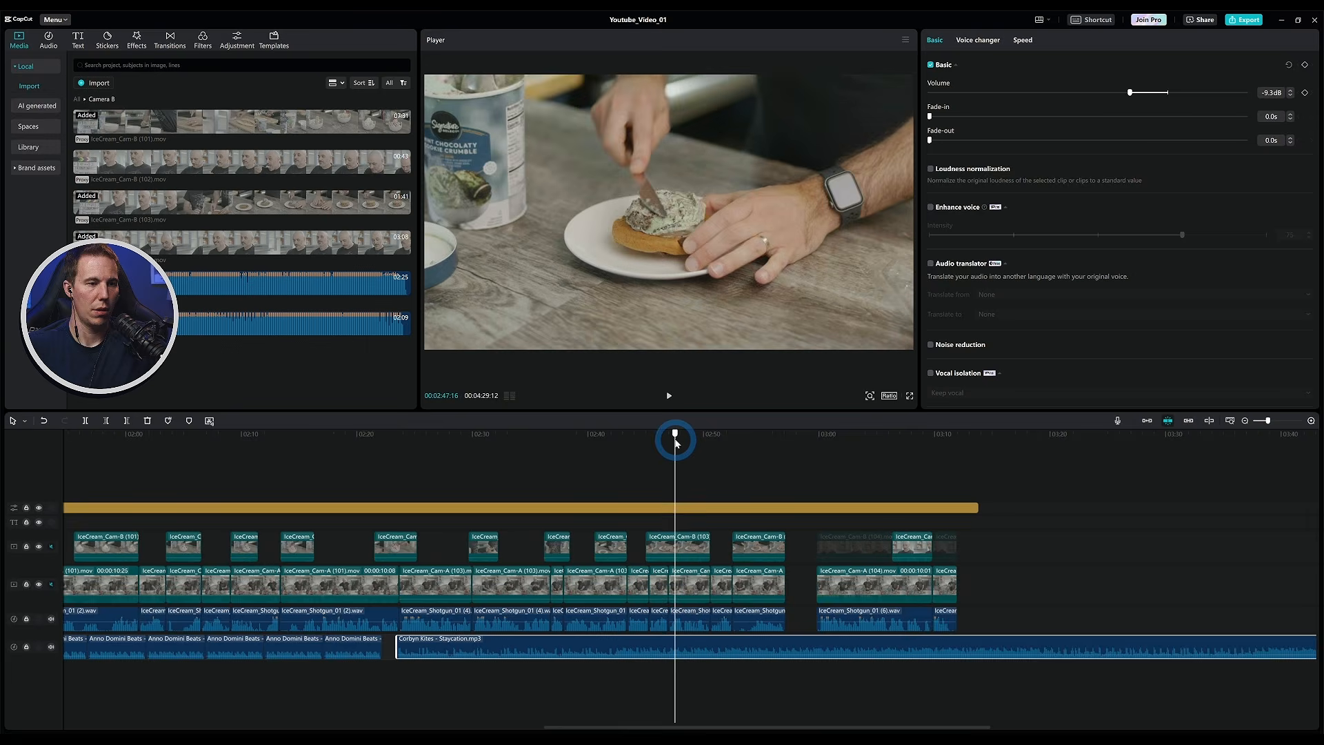
key(space)
Mute the dialogue audio track and listen to the Staycation music between about 00:02:36 and 00:02:42 for a better starting point
click(51, 621)
click(617, 441)
key(space)
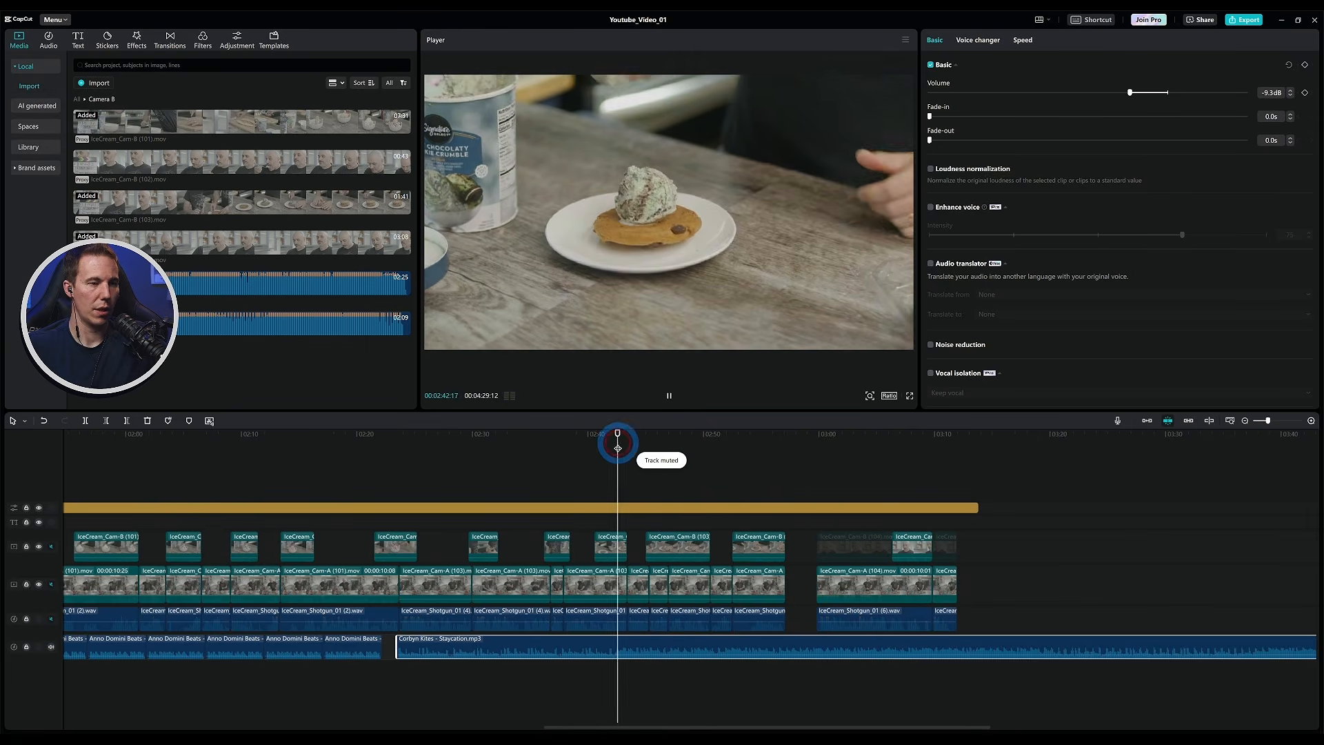
click(542, 455)
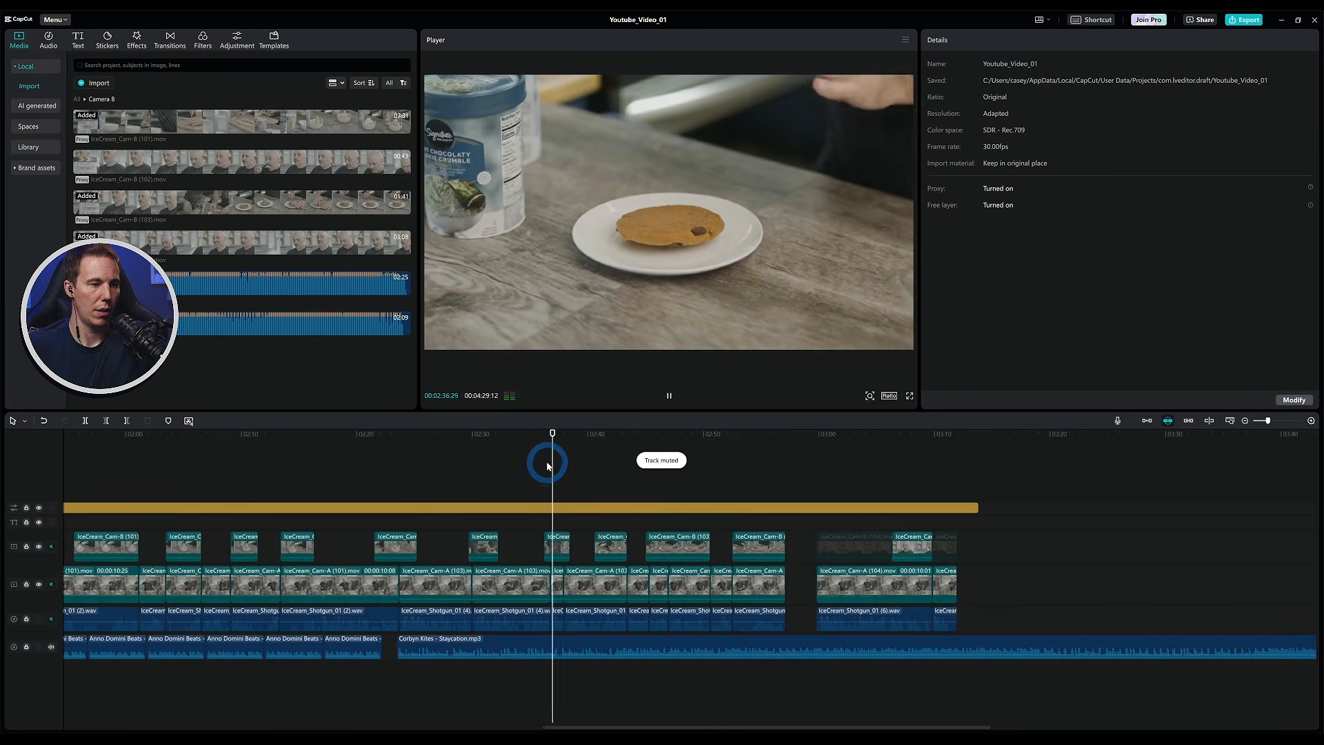
click(558, 555)
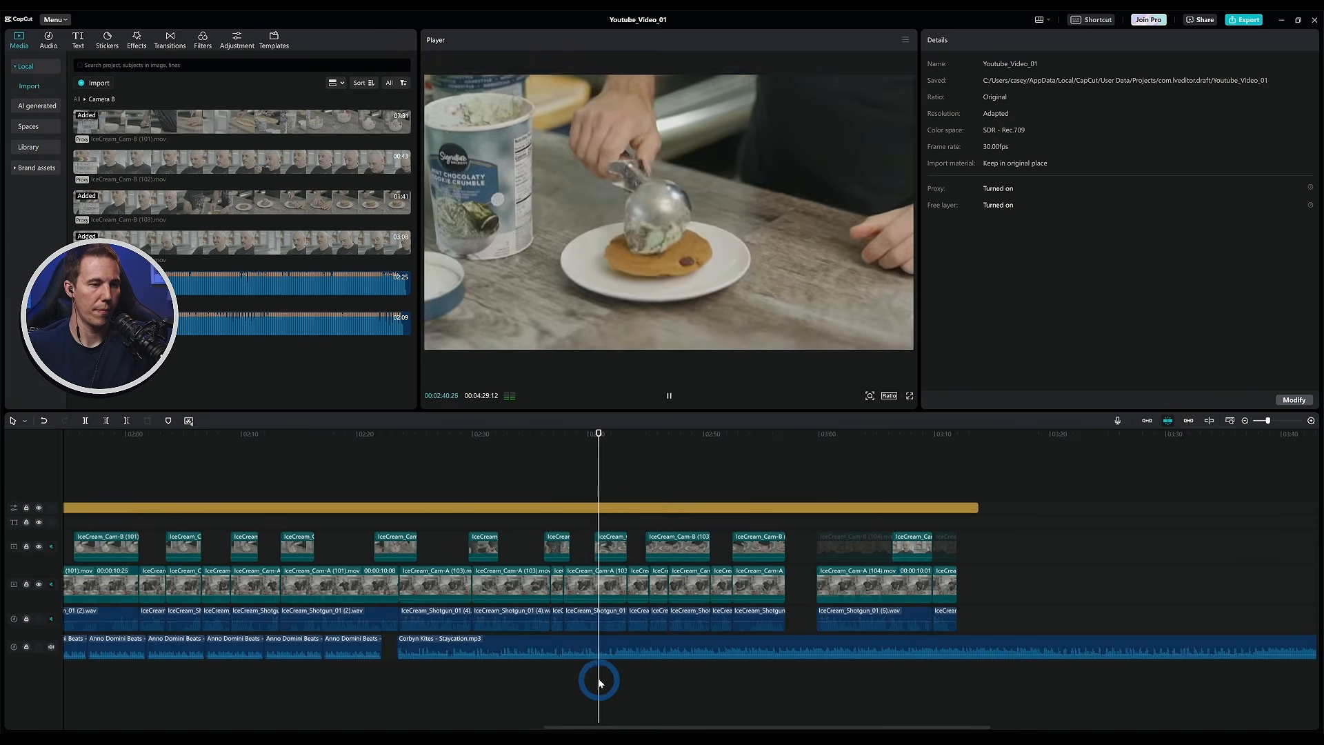
key(space)
Trim the Staycation clip's start to about 00:02:42 and move the clip back to the beginning of the cookie scene
click(405, 642)
drag(399, 643, 615, 685)
drag(736, 645, 520, 639)
Play the change from the Forever music into the trimmed Staycation clip and unmute the dialogue audio track
click(382, 436)
key(space)
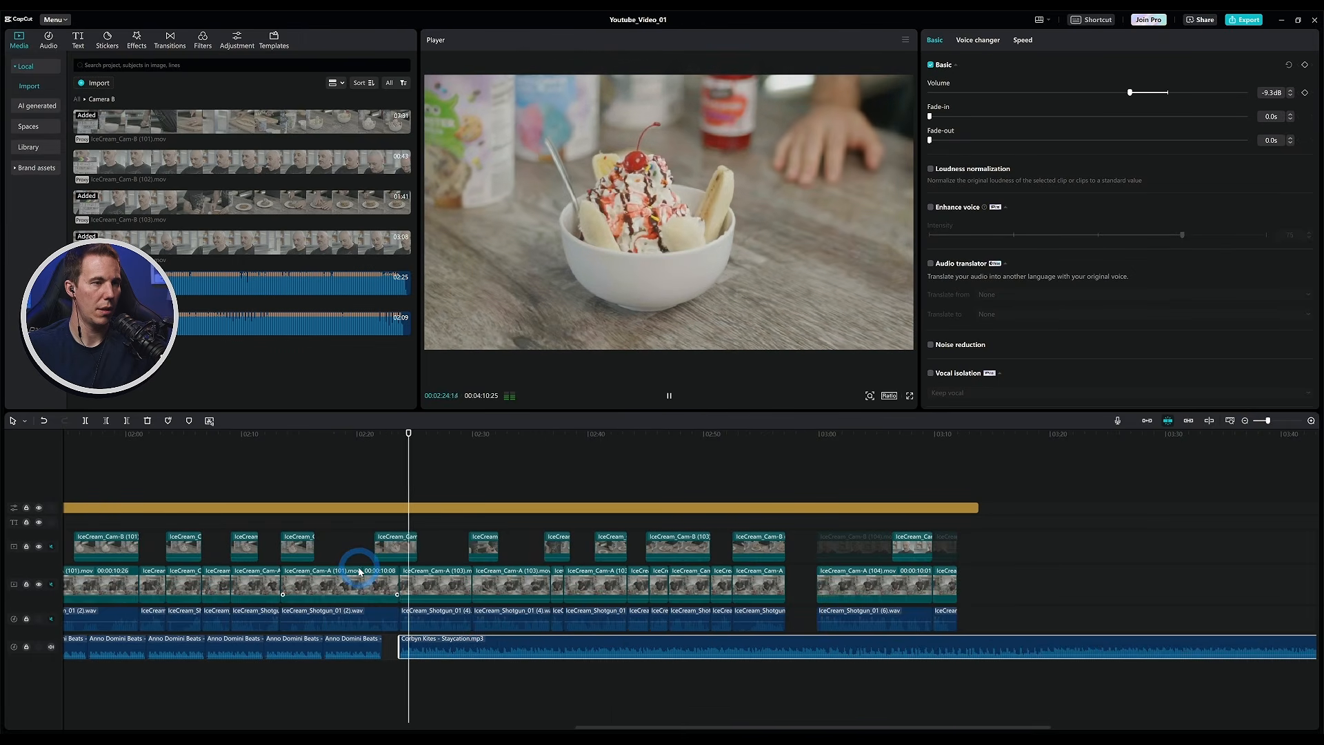
key(space)
click(51, 619)
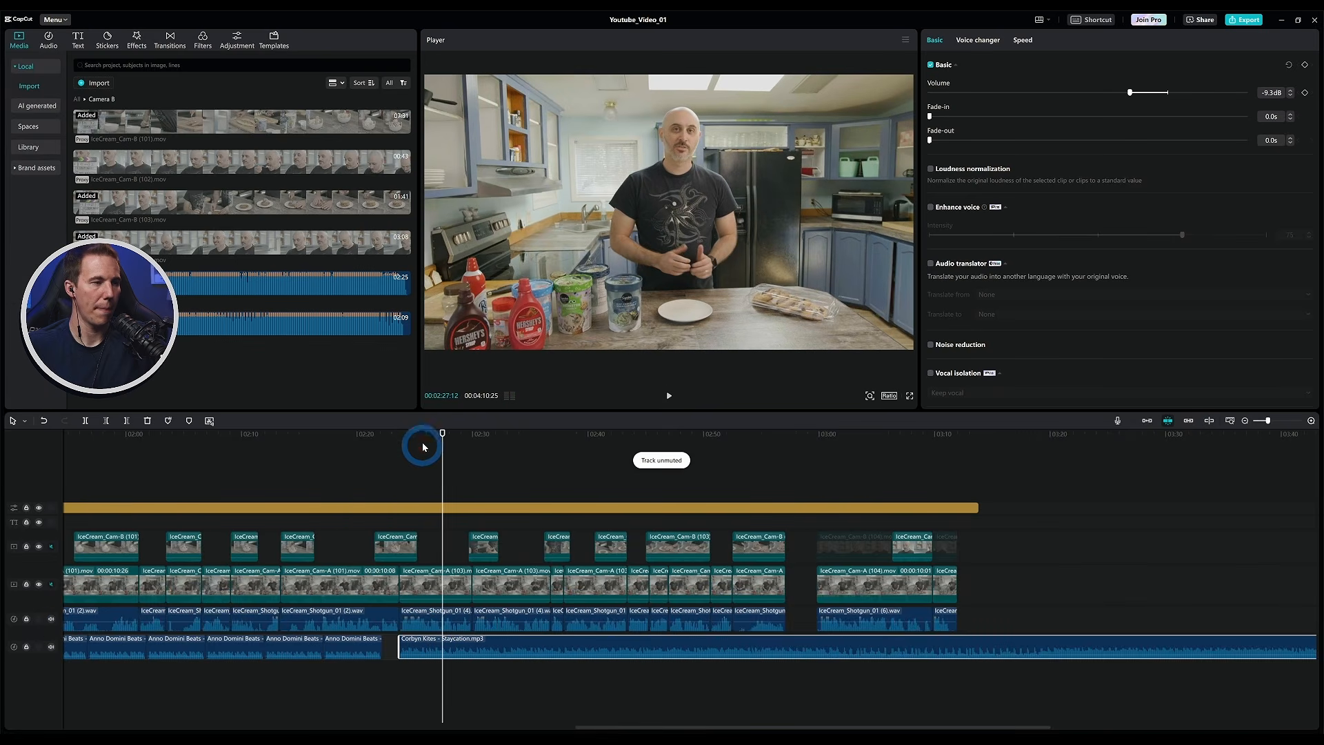
Play the cookie scene from the start of the Staycation clip and lower the clip's volume to -17.0 dB
click(401, 445)
key(space)
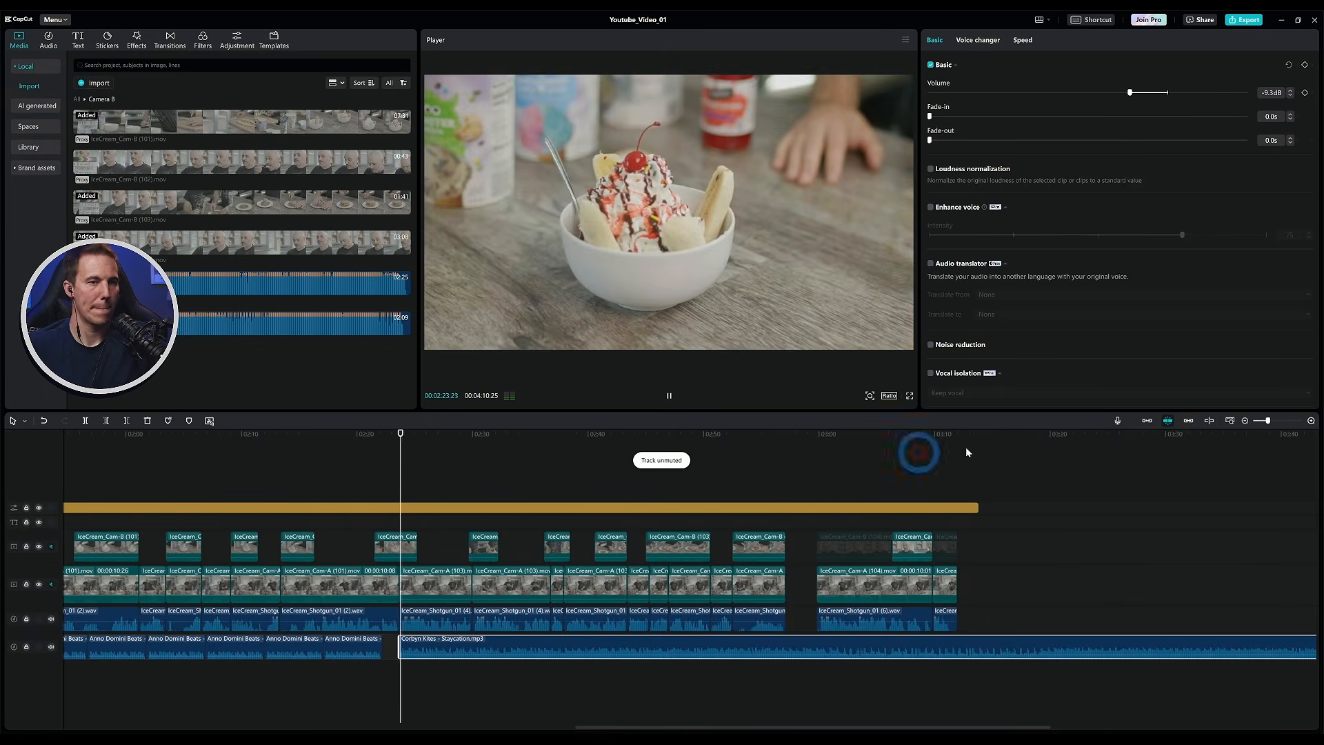
click(1312, 421)
click(1310, 422)
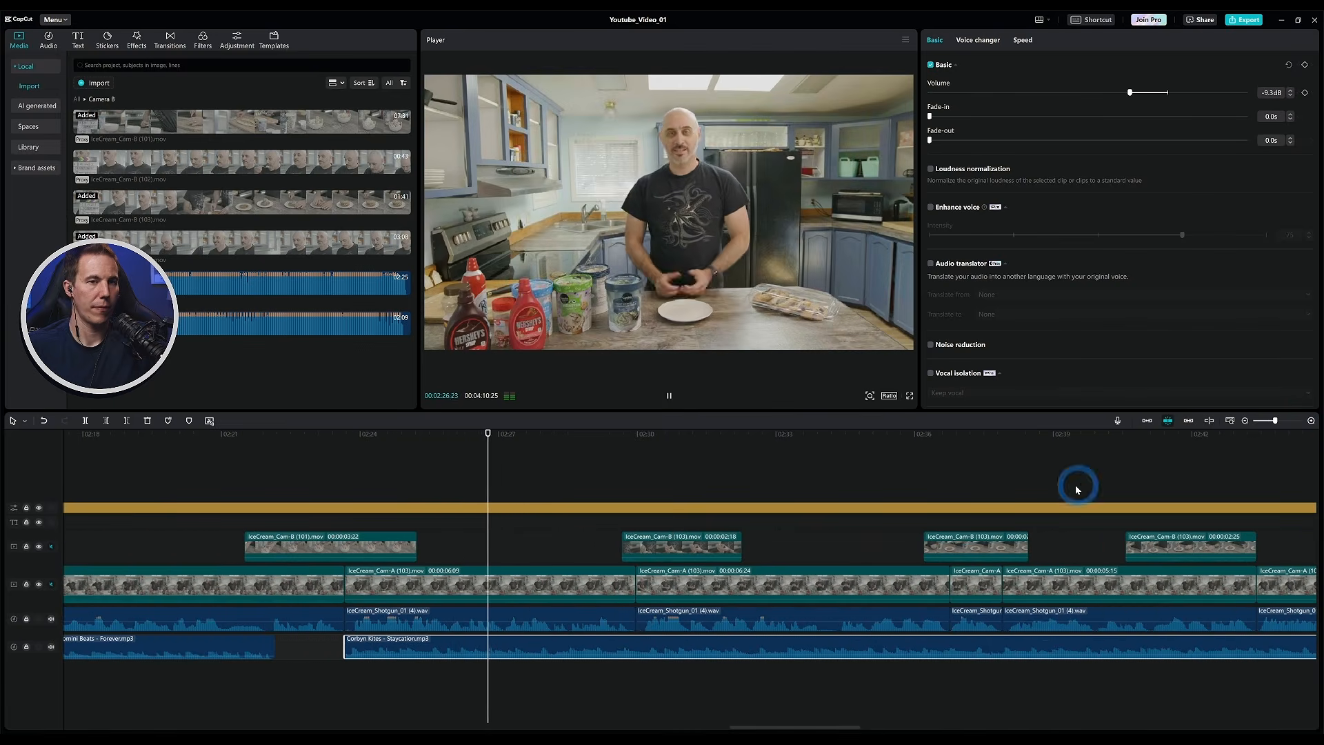
click(1245, 421)
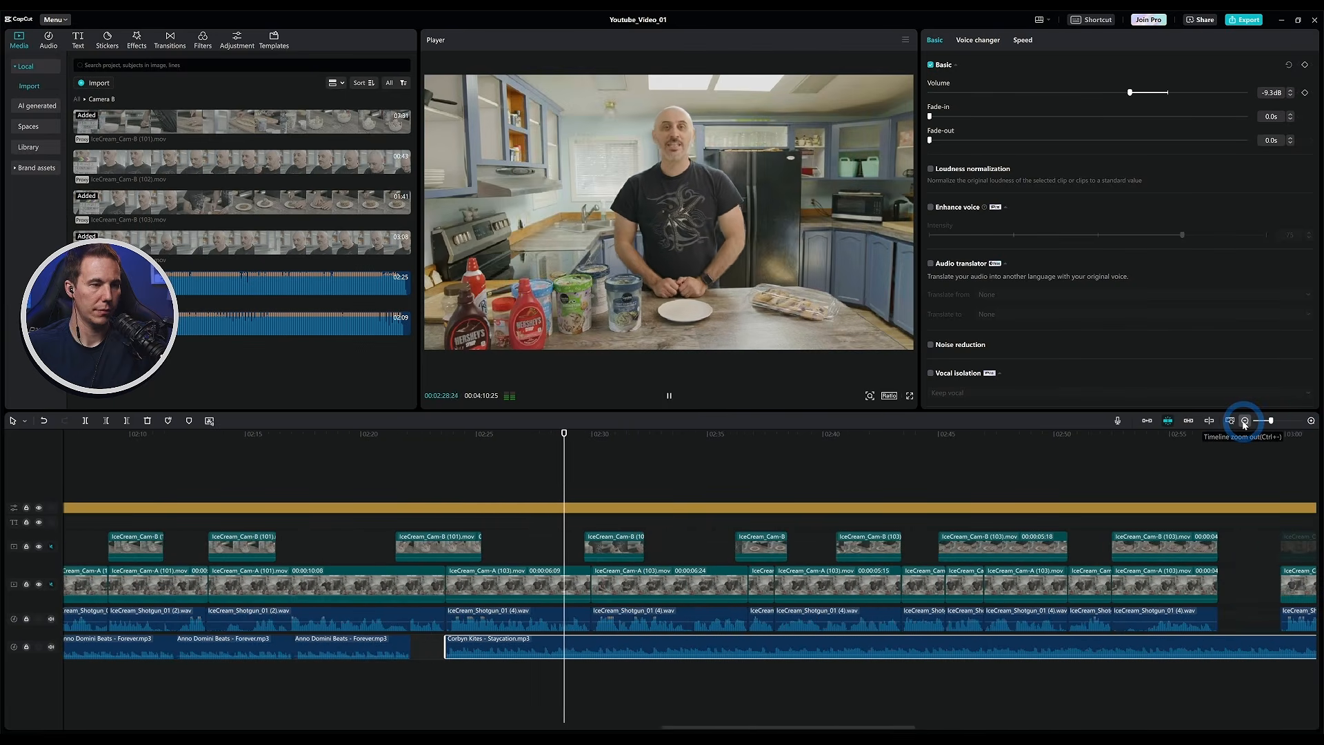
drag(871, 726, 921, 727)
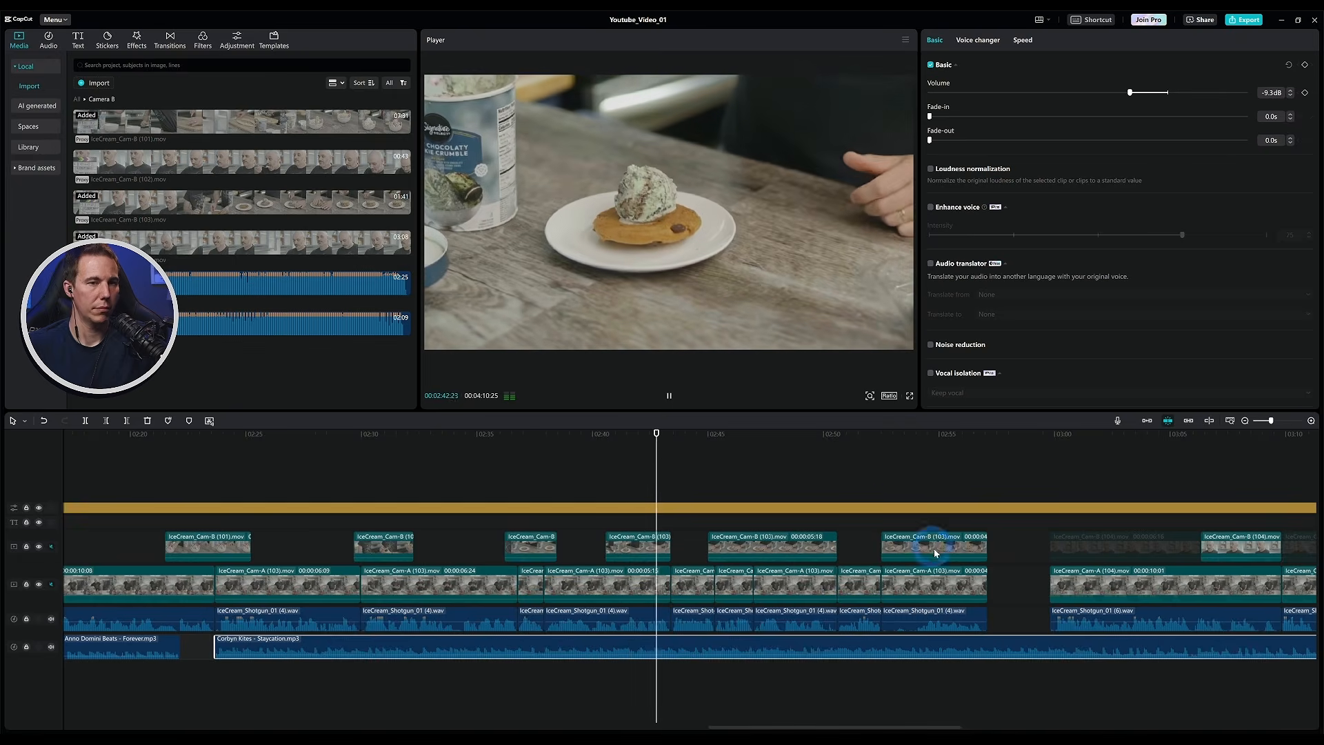
drag(1130, 93, 1099, 94)
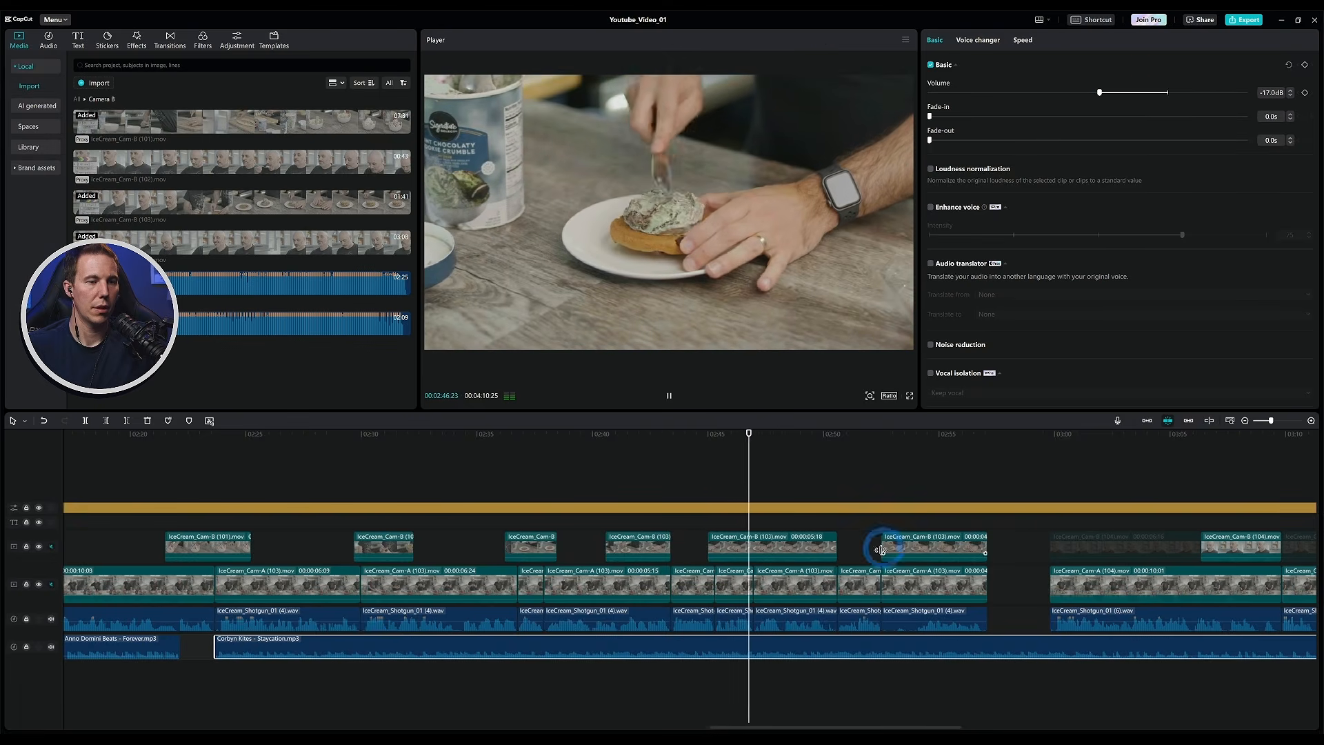
Listen to the quieter Staycation music under the dialogue through to the end of the video
drag(786, 727, 855, 724)
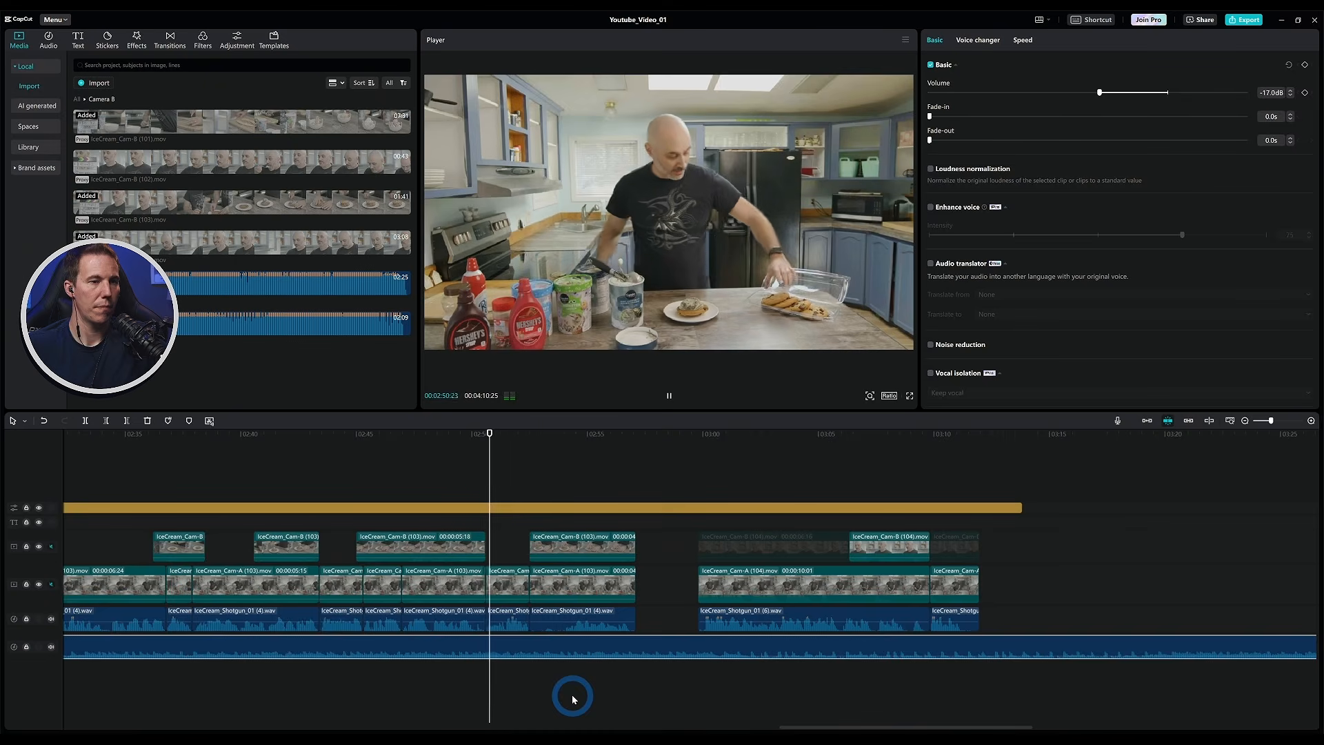
drag(1263, 424, 1262, 422)
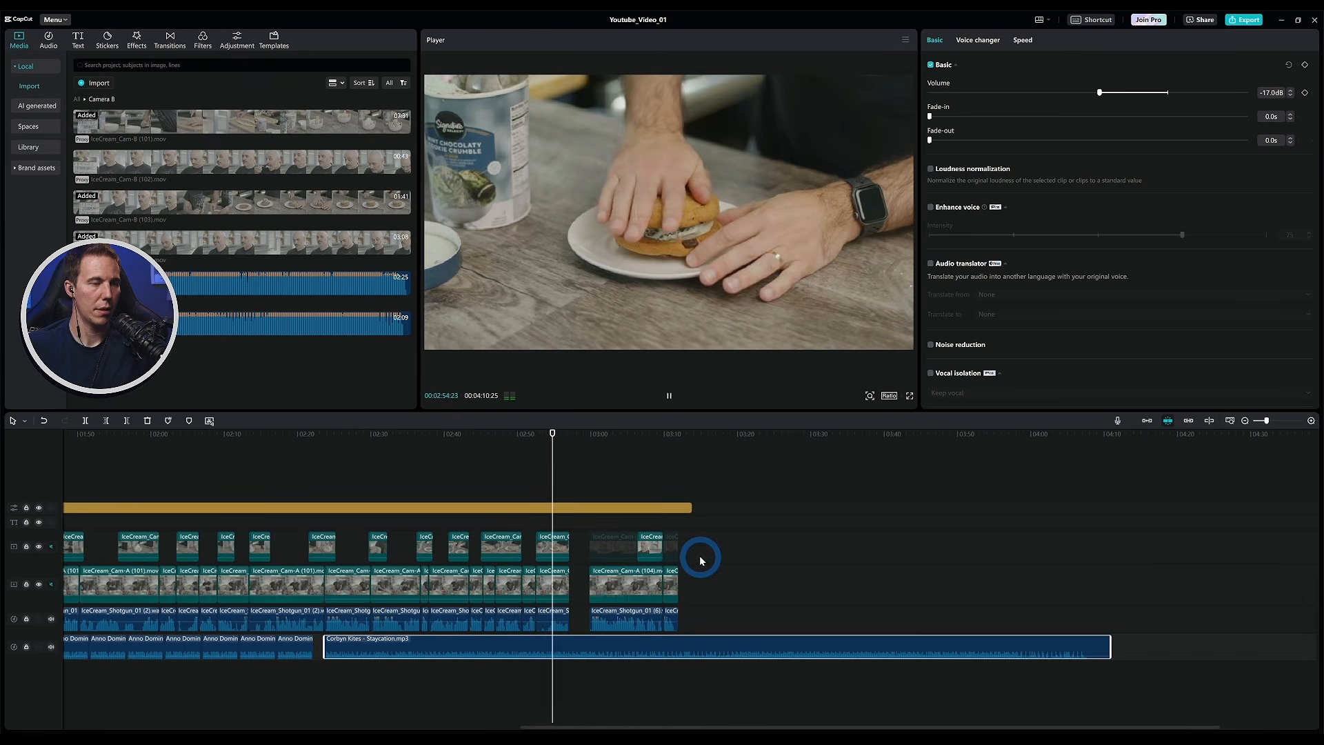
click(641, 574)
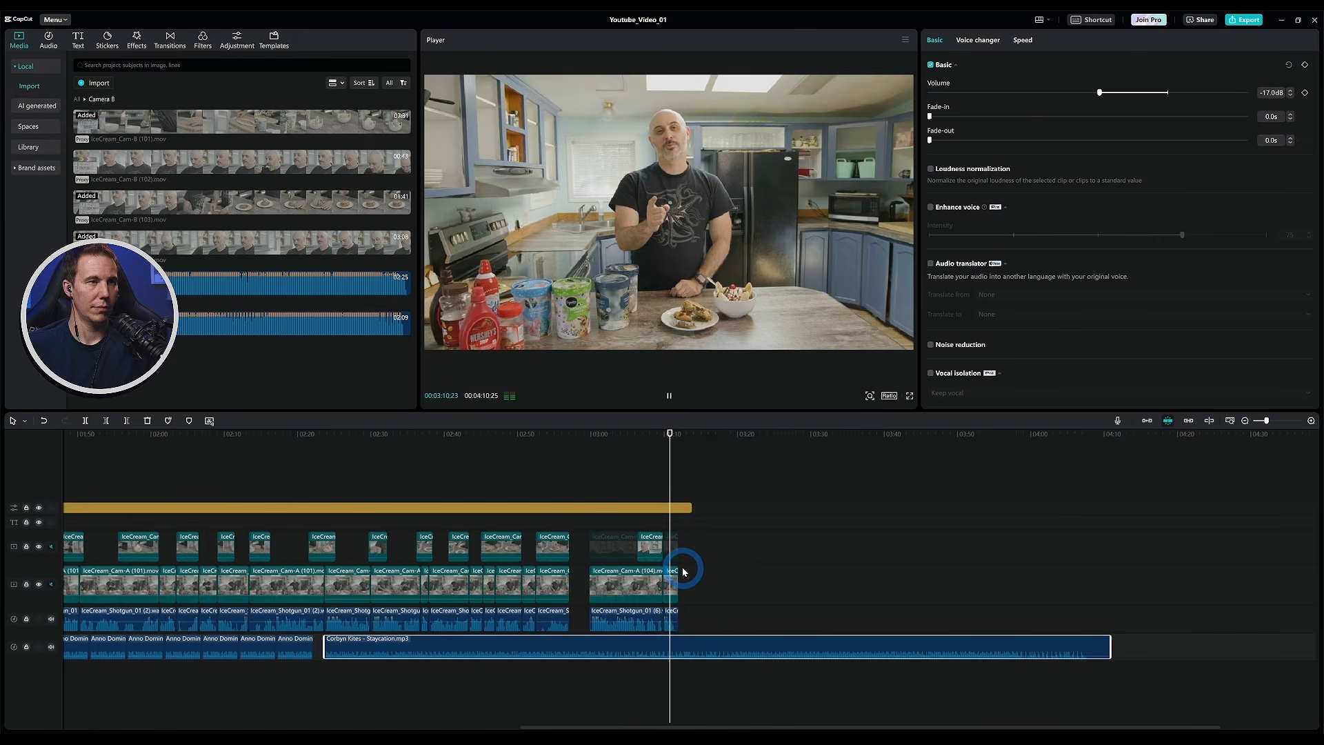
key(space)
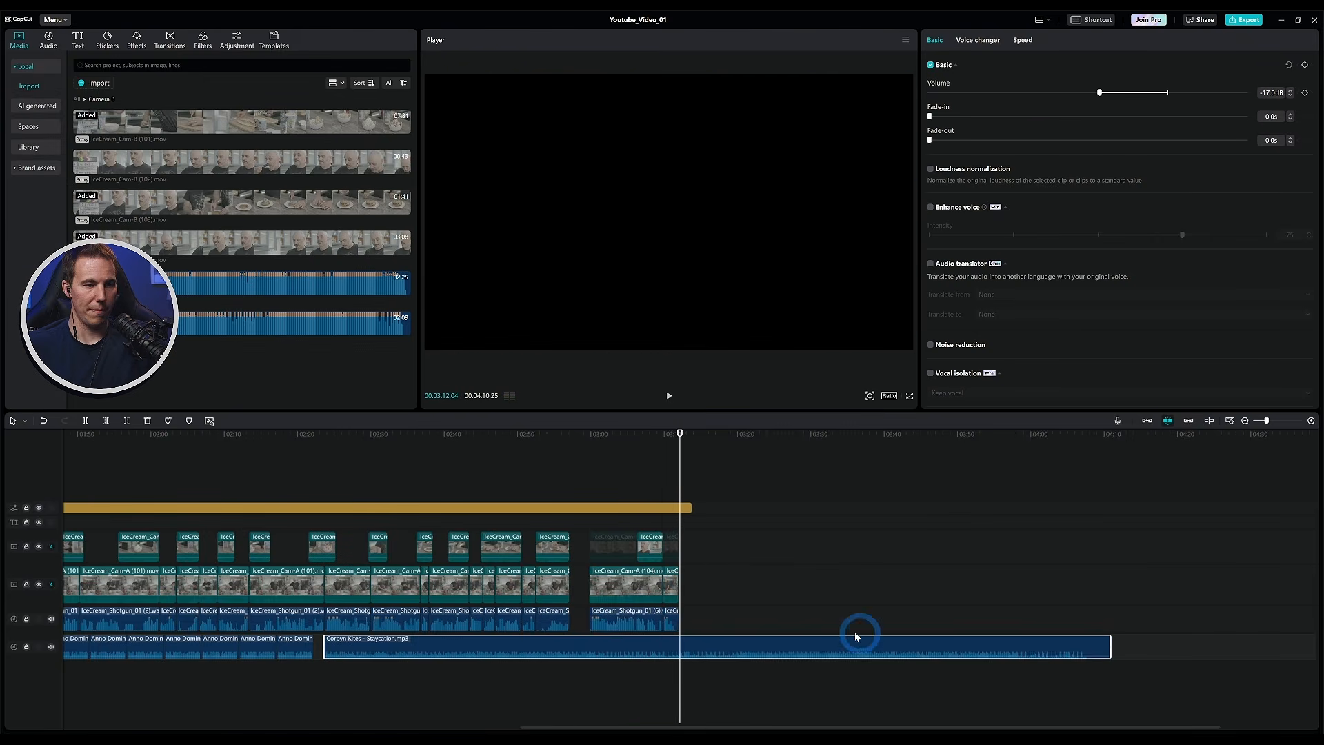
Split the Staycation clip at 00:03:12:04 and shorten the remainder to its last 7 seconds or so, placed just past the video's end
key(ctrl+b)
click(686, 646)
drag(681, 642, 717, 654)
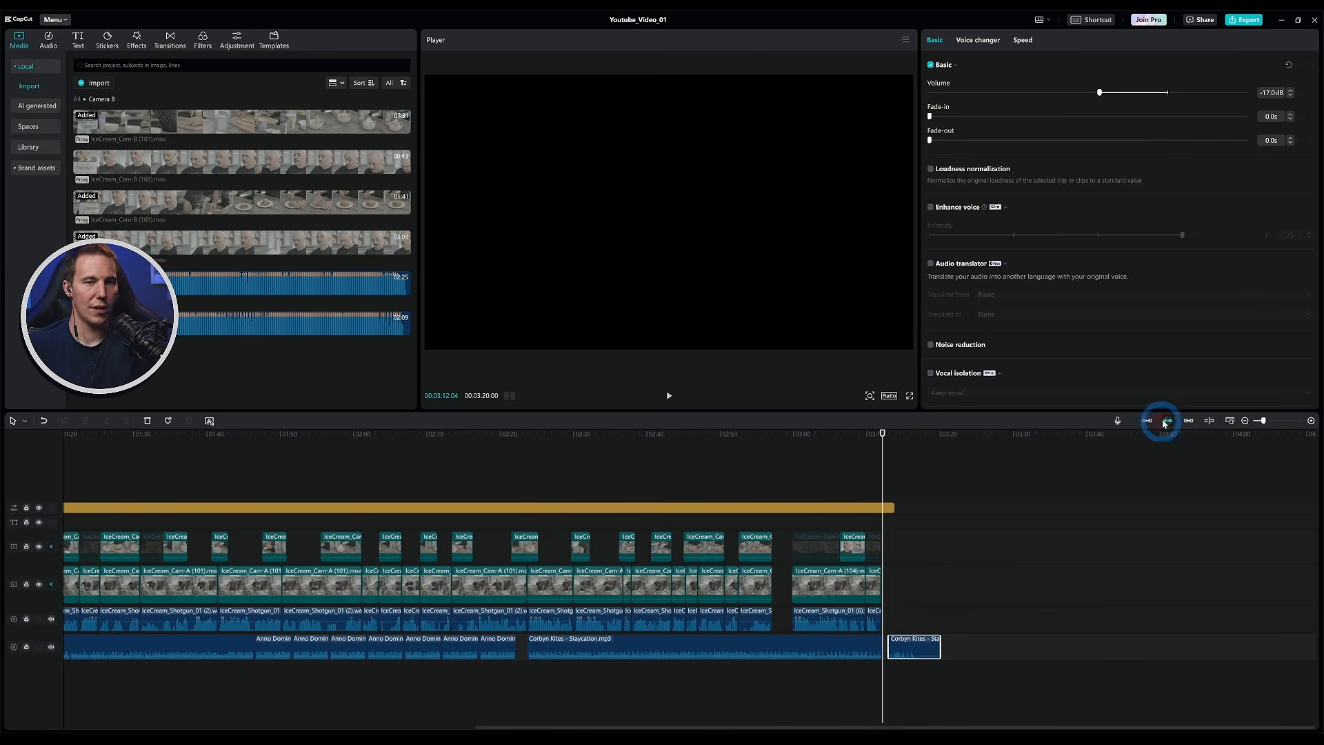
Play the separated Staycation ending, and place the playhead at about 00:02:58 in the gap before the final scene
click(1310, 421)
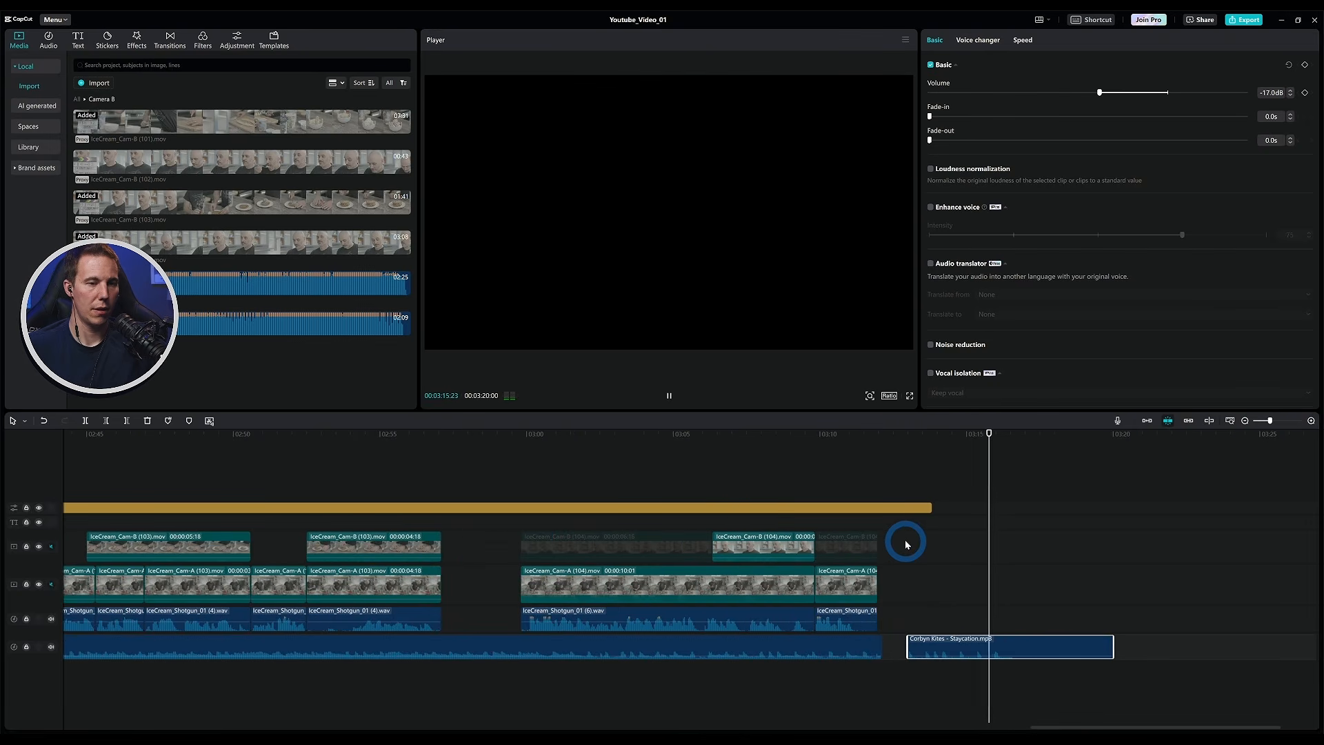
key(space)
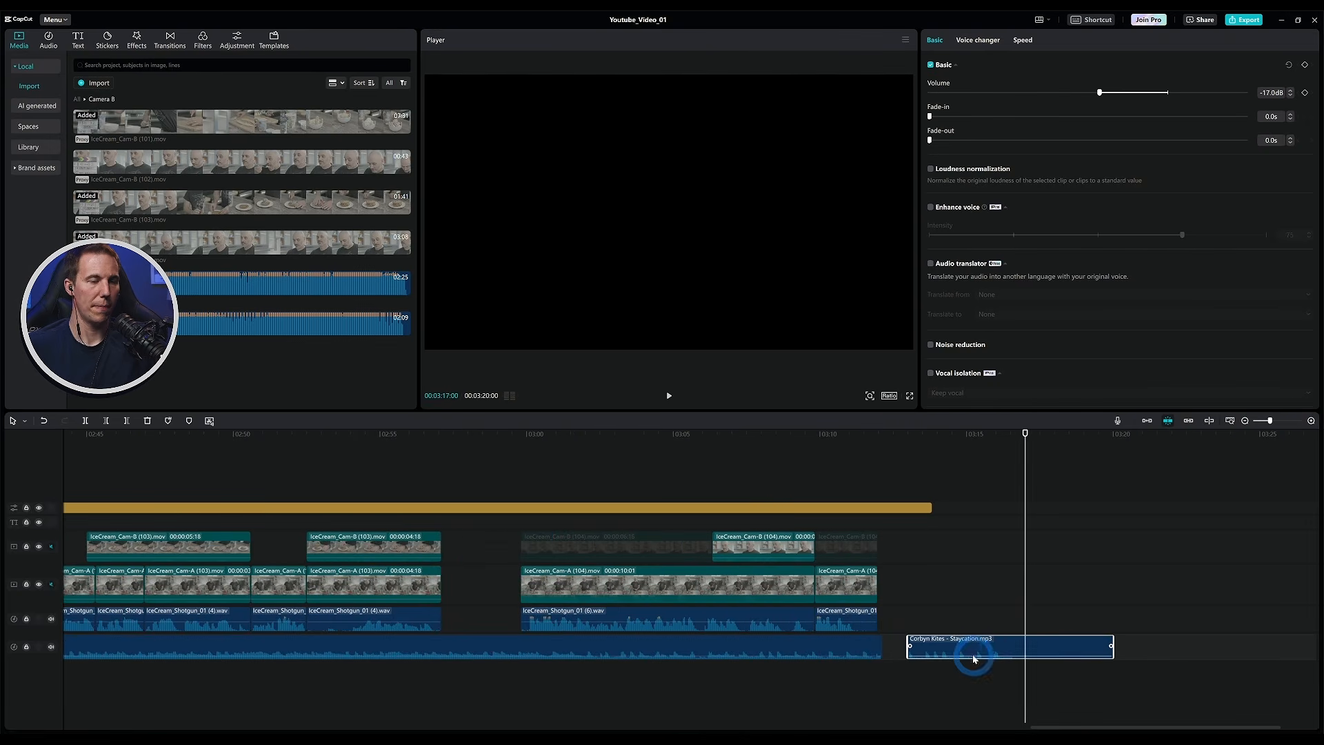
key(shift+z)
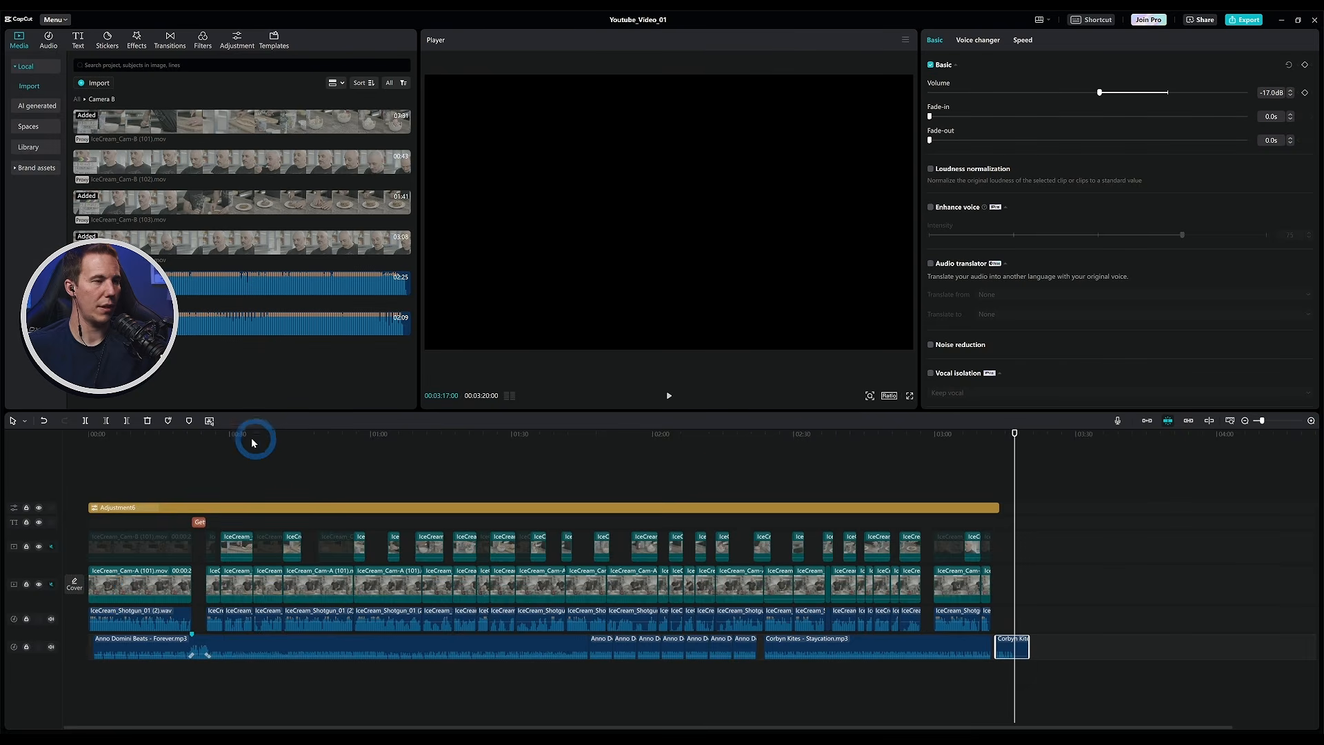
click(928, 434)
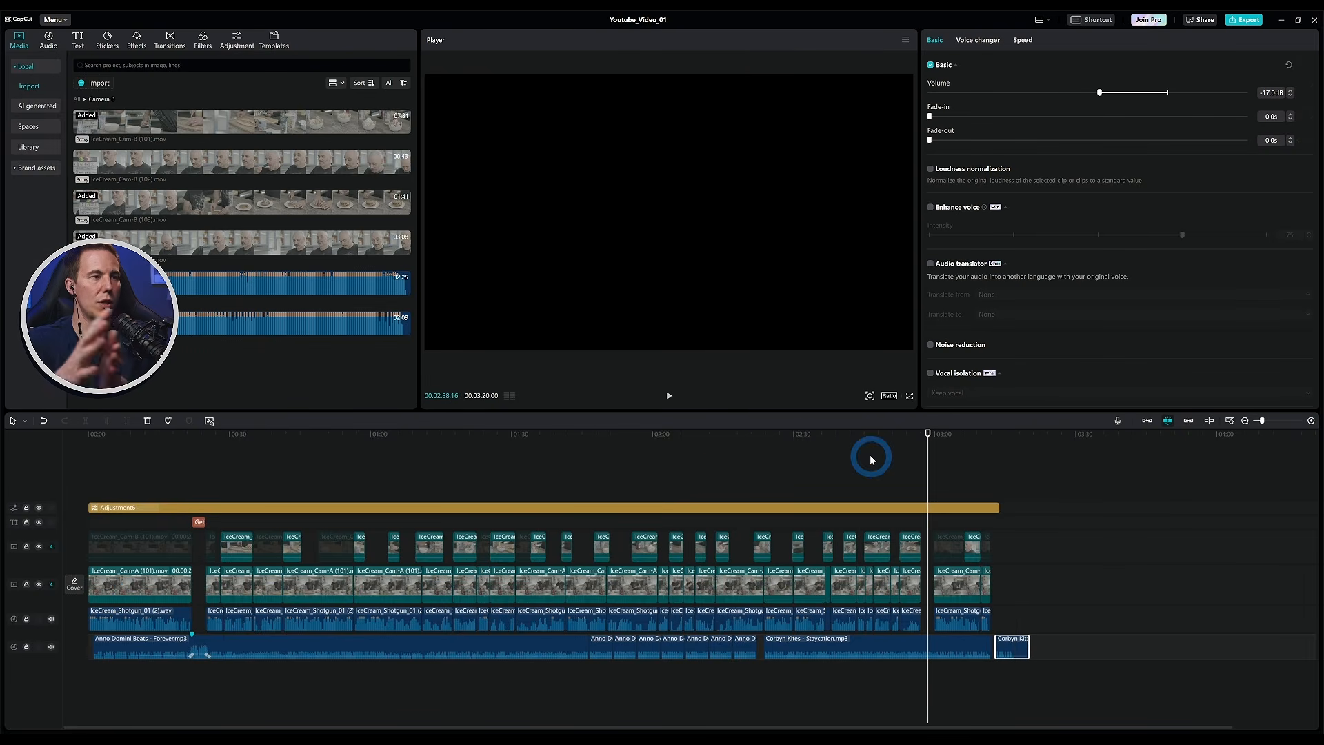